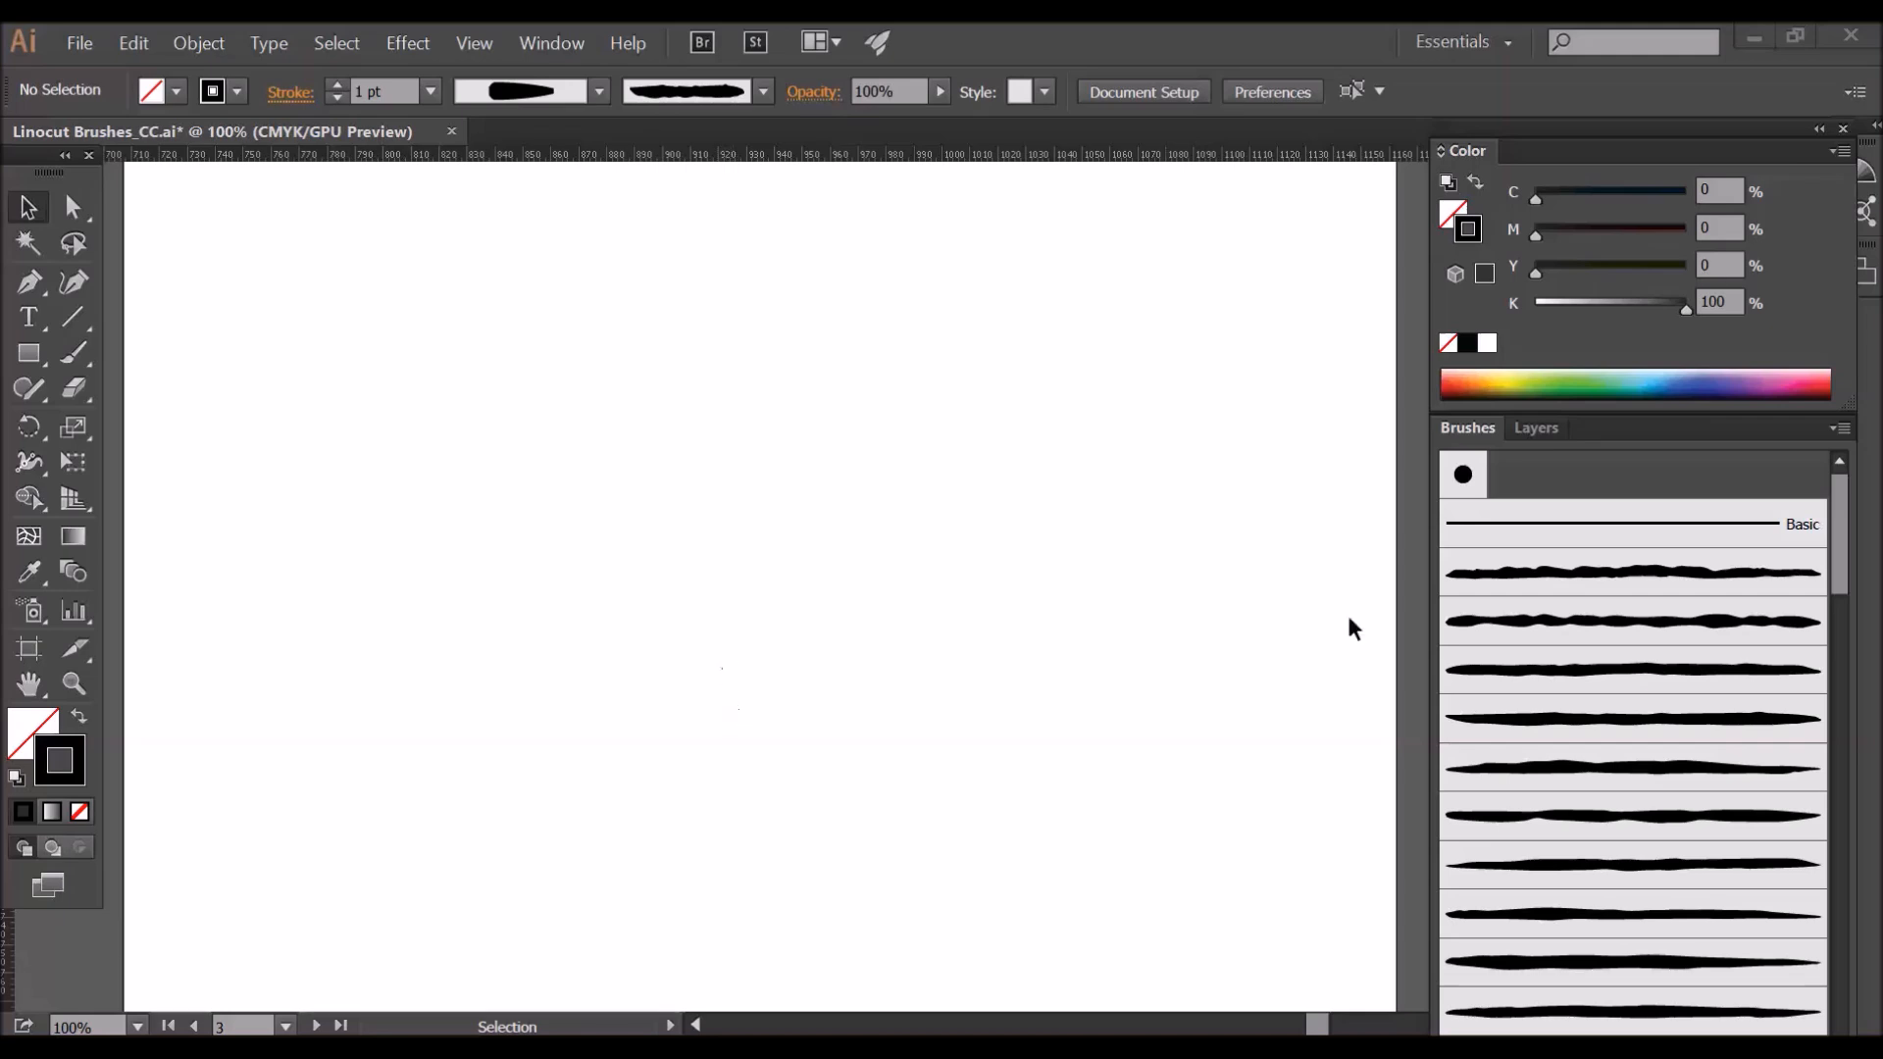
Paint a gently waving horizontal stroke on the blank artboard with the Paintbrush, using the third textured linocut brush.
{"action": "left_click", "coordinate": [1675, 688]}
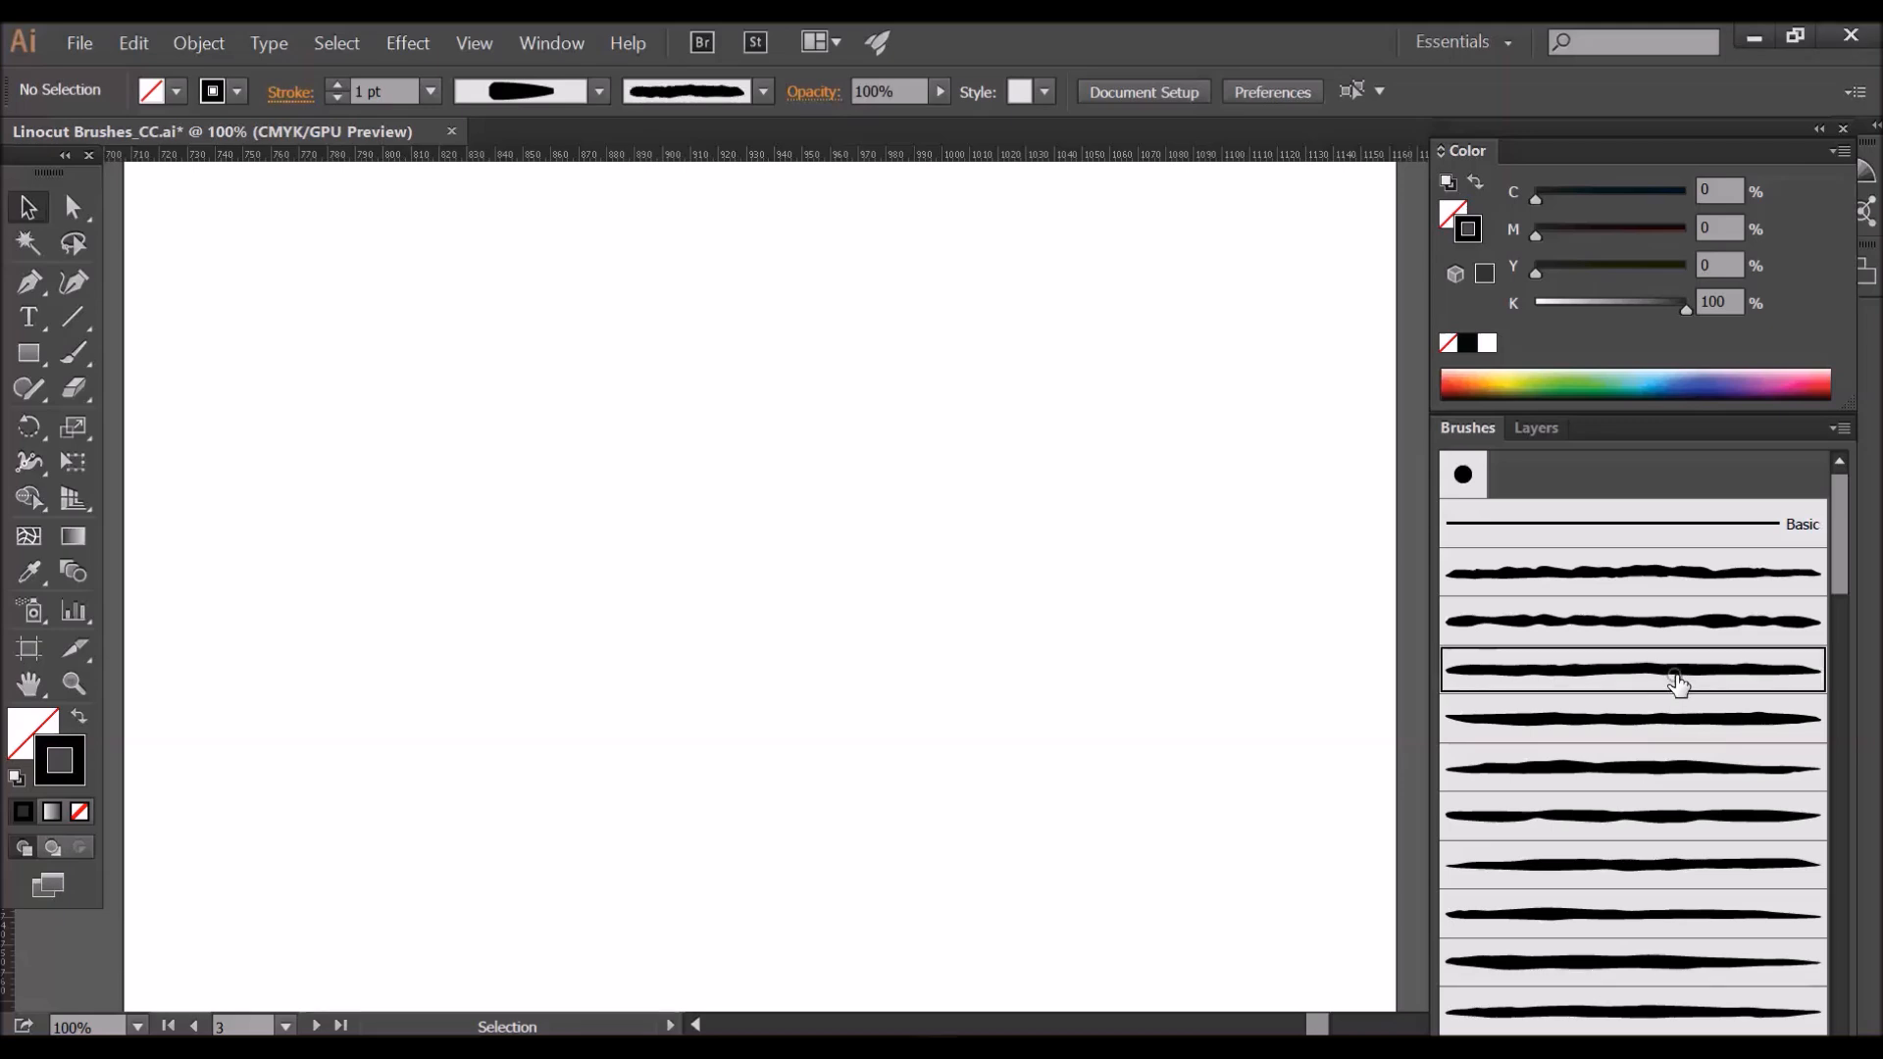
{"action": "left_click", "coordinate": [63, 359]}
{"action": "mouse_move", "coordinate": [380, 671]}
{"action": "left_mouse_down"}
{"action": "mouse_move", "coordinate": [427, 645]}
{"action": "mouse_move", "coordinate": [607, 669]}
{"action": "mouse_move", "coordinate": [770, 624]}
{"action": "left_mouse_up"}
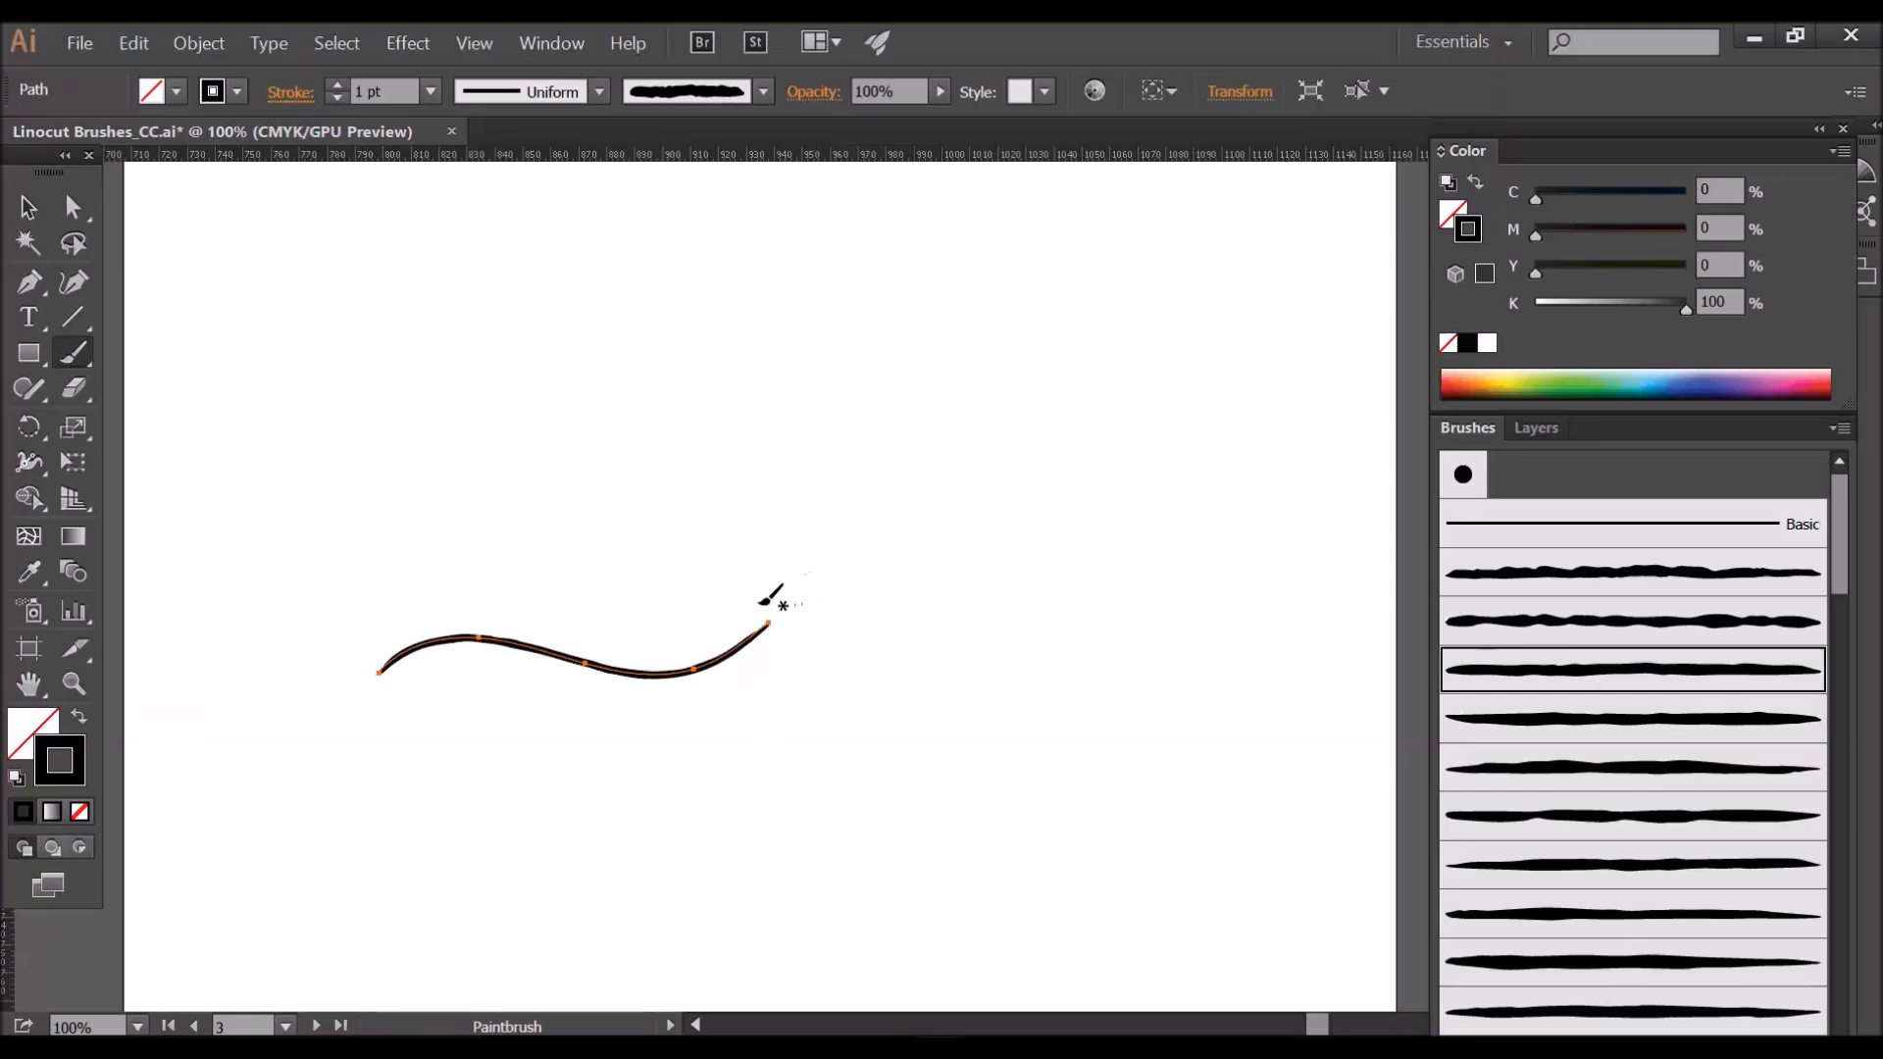
Thicken the painted wavy stroke, trying a weight of 2 pt and settling on 3 pt.
{"action": "left_click", "coordinate": [432, 92]}
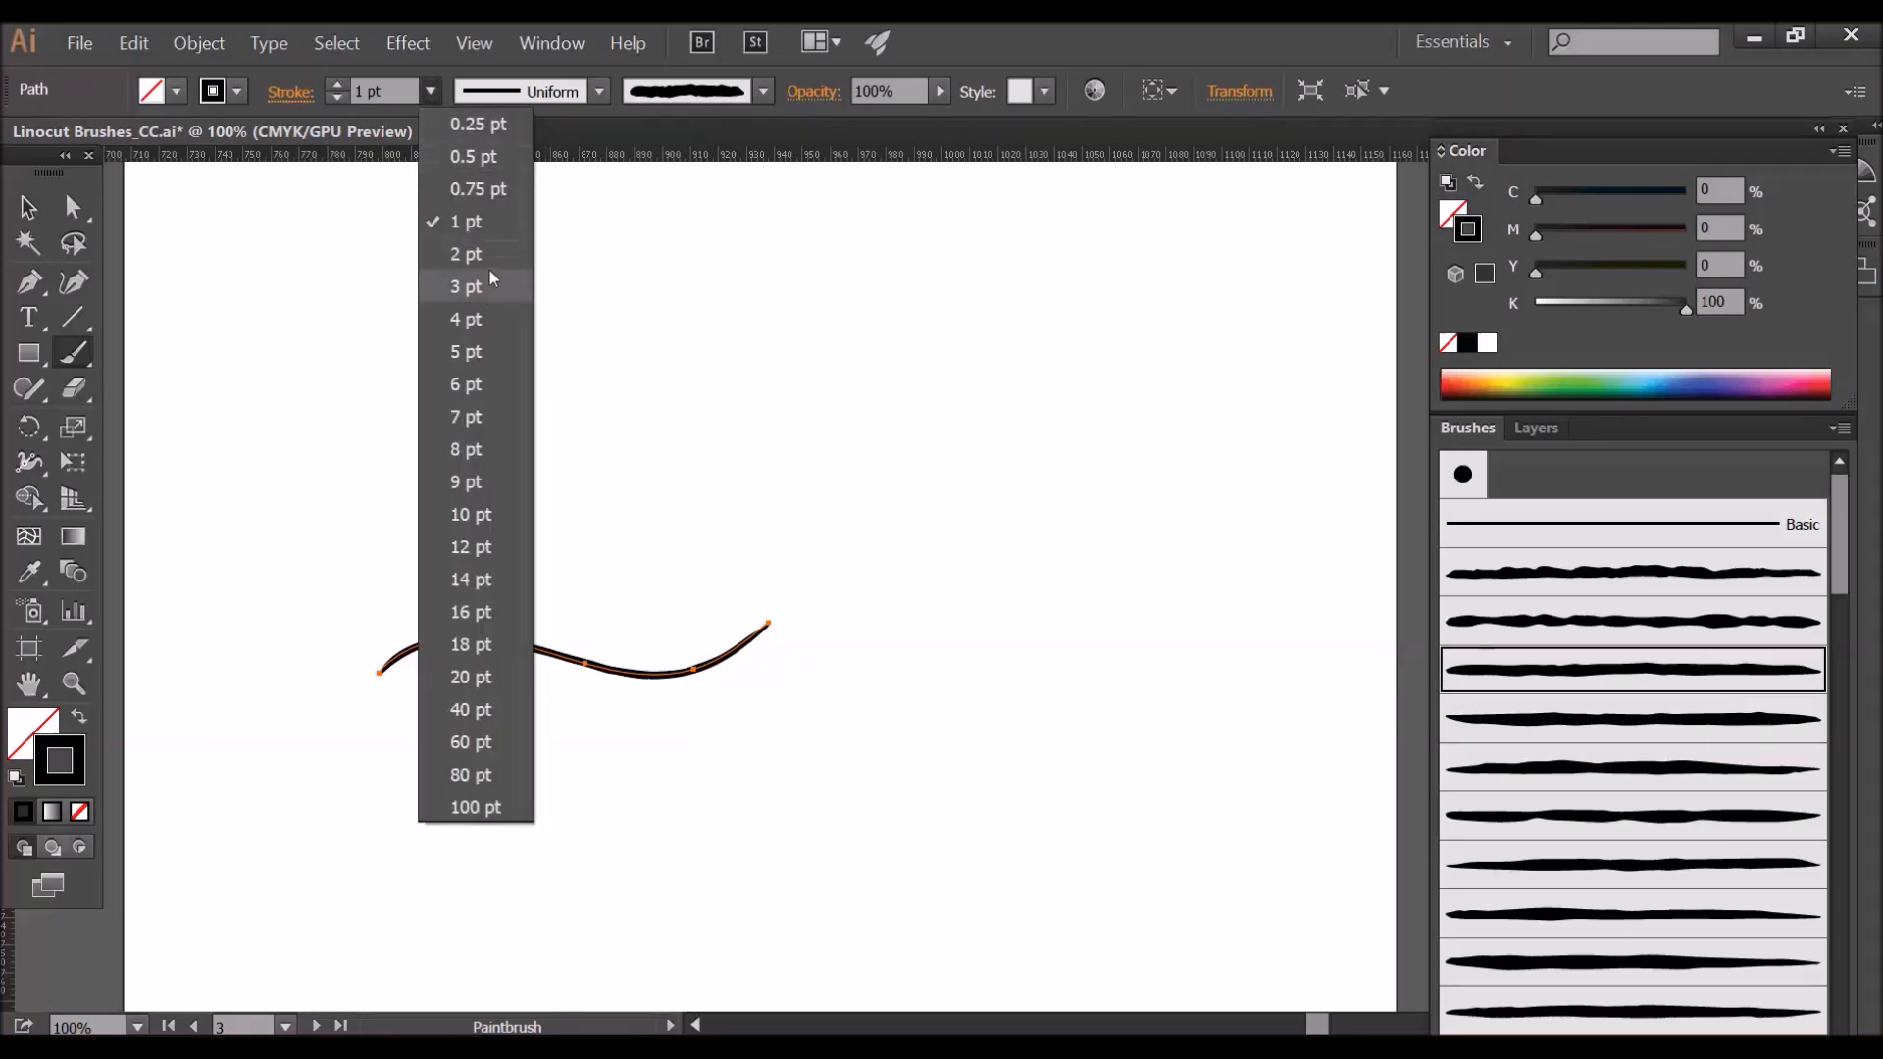
{"action": "left_click", "coordinate": [471, 249]}
{"action": "left_click", "coordinate": [431, 92]}
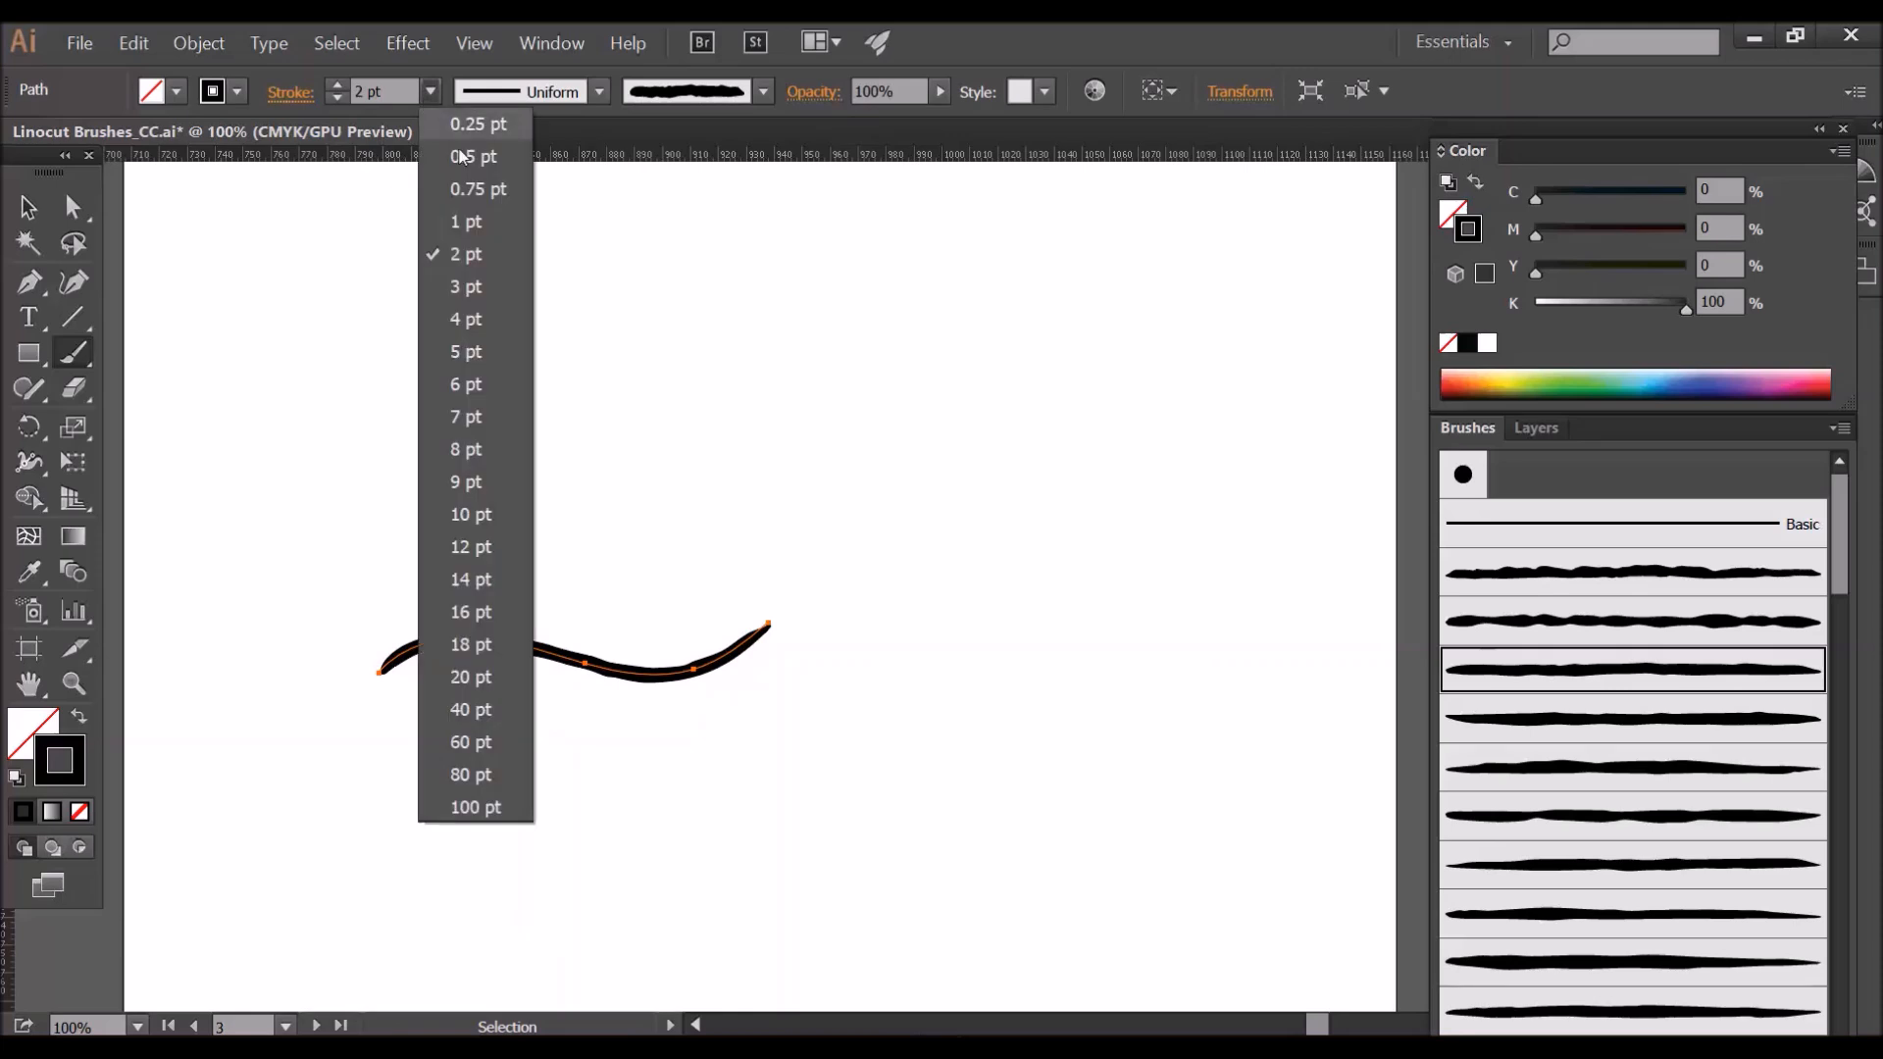
{"action": "left_click", "coordinate": [490, 286]}
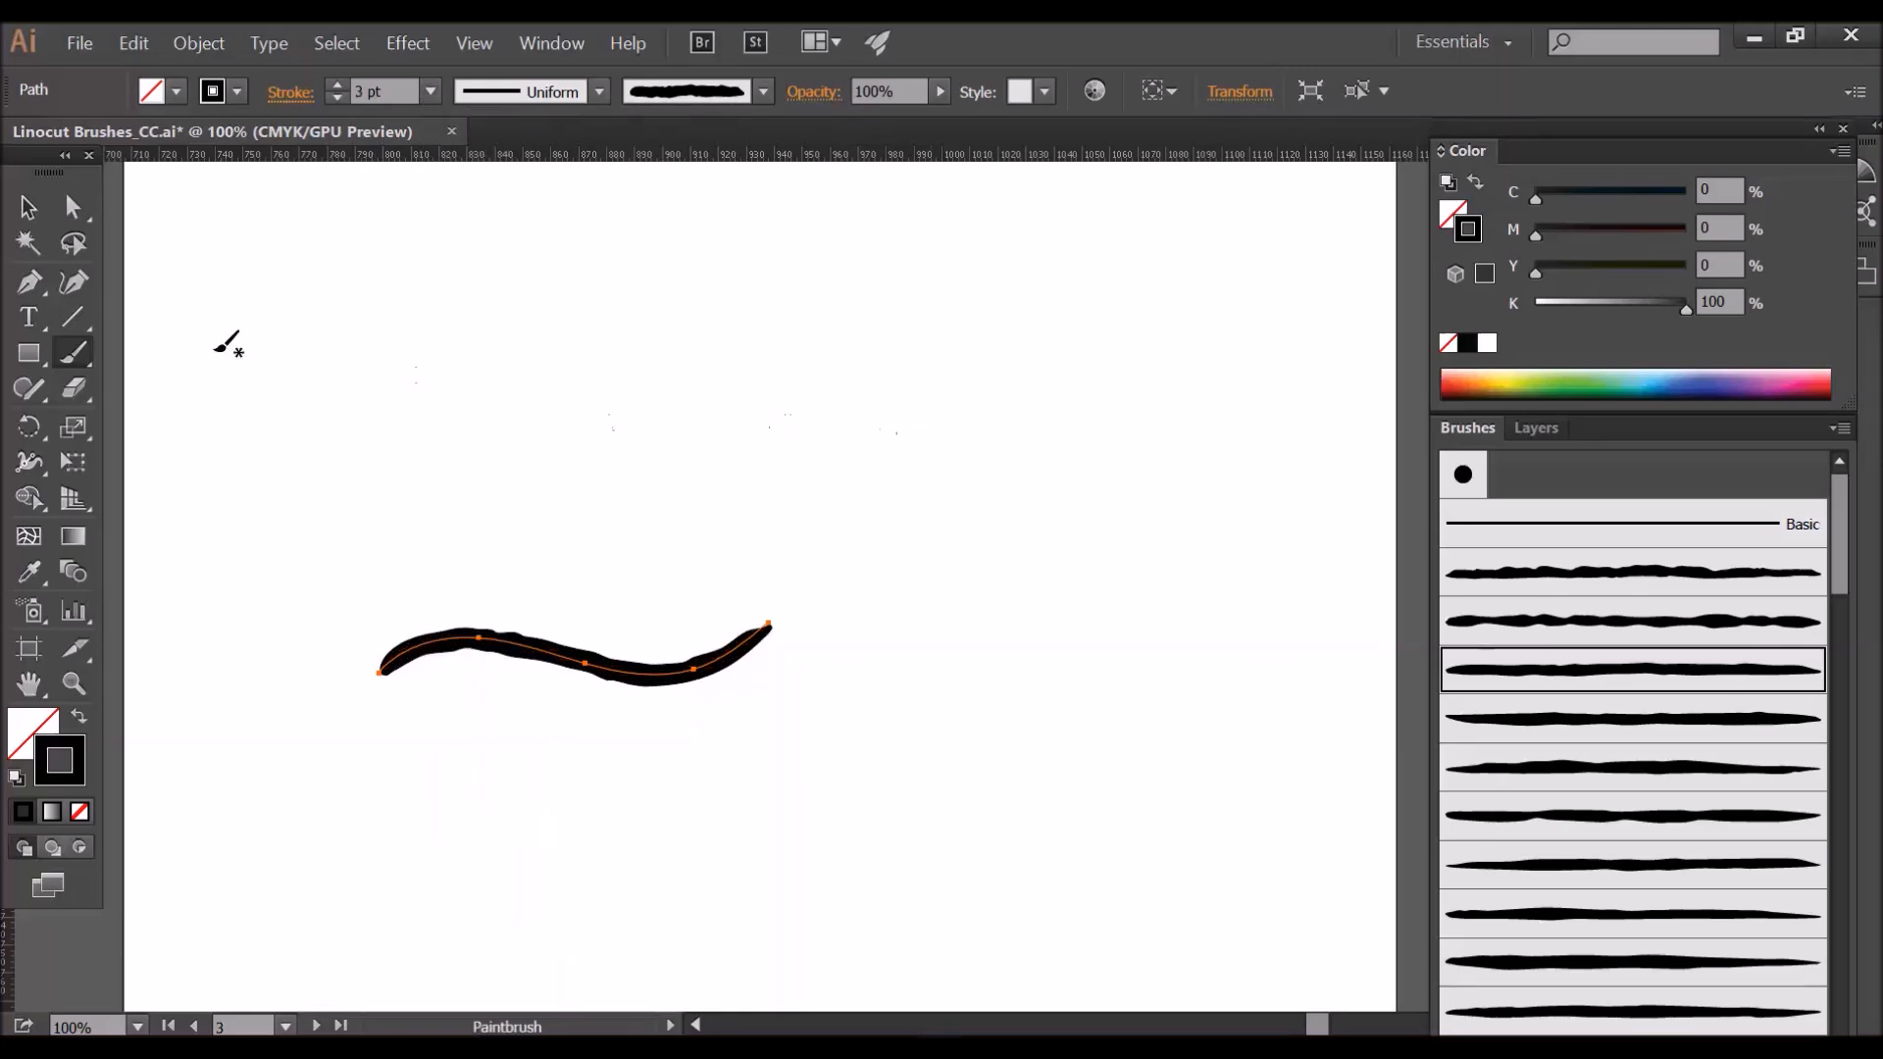
Widen the starting end of the wavy stroke with the Width tool so it tapers towards the other end.
{"action": "left_click", "coordinate": [31, 463]}
{"action": "left_click_drag", "start_coordinate": [425, 659], "coordinate": [433, 680]}
{"action": "mouse_move", "coordinate": [641, 674]}
{"action": "left_mouse_down"}
{"action": "mouse_move", "coordinate": [651, 707]}
{"action": "mouse_move", "coordinate": [642, 689]}
{"action": "left_mouse_up"}
{"action": "key", "text": "v"}
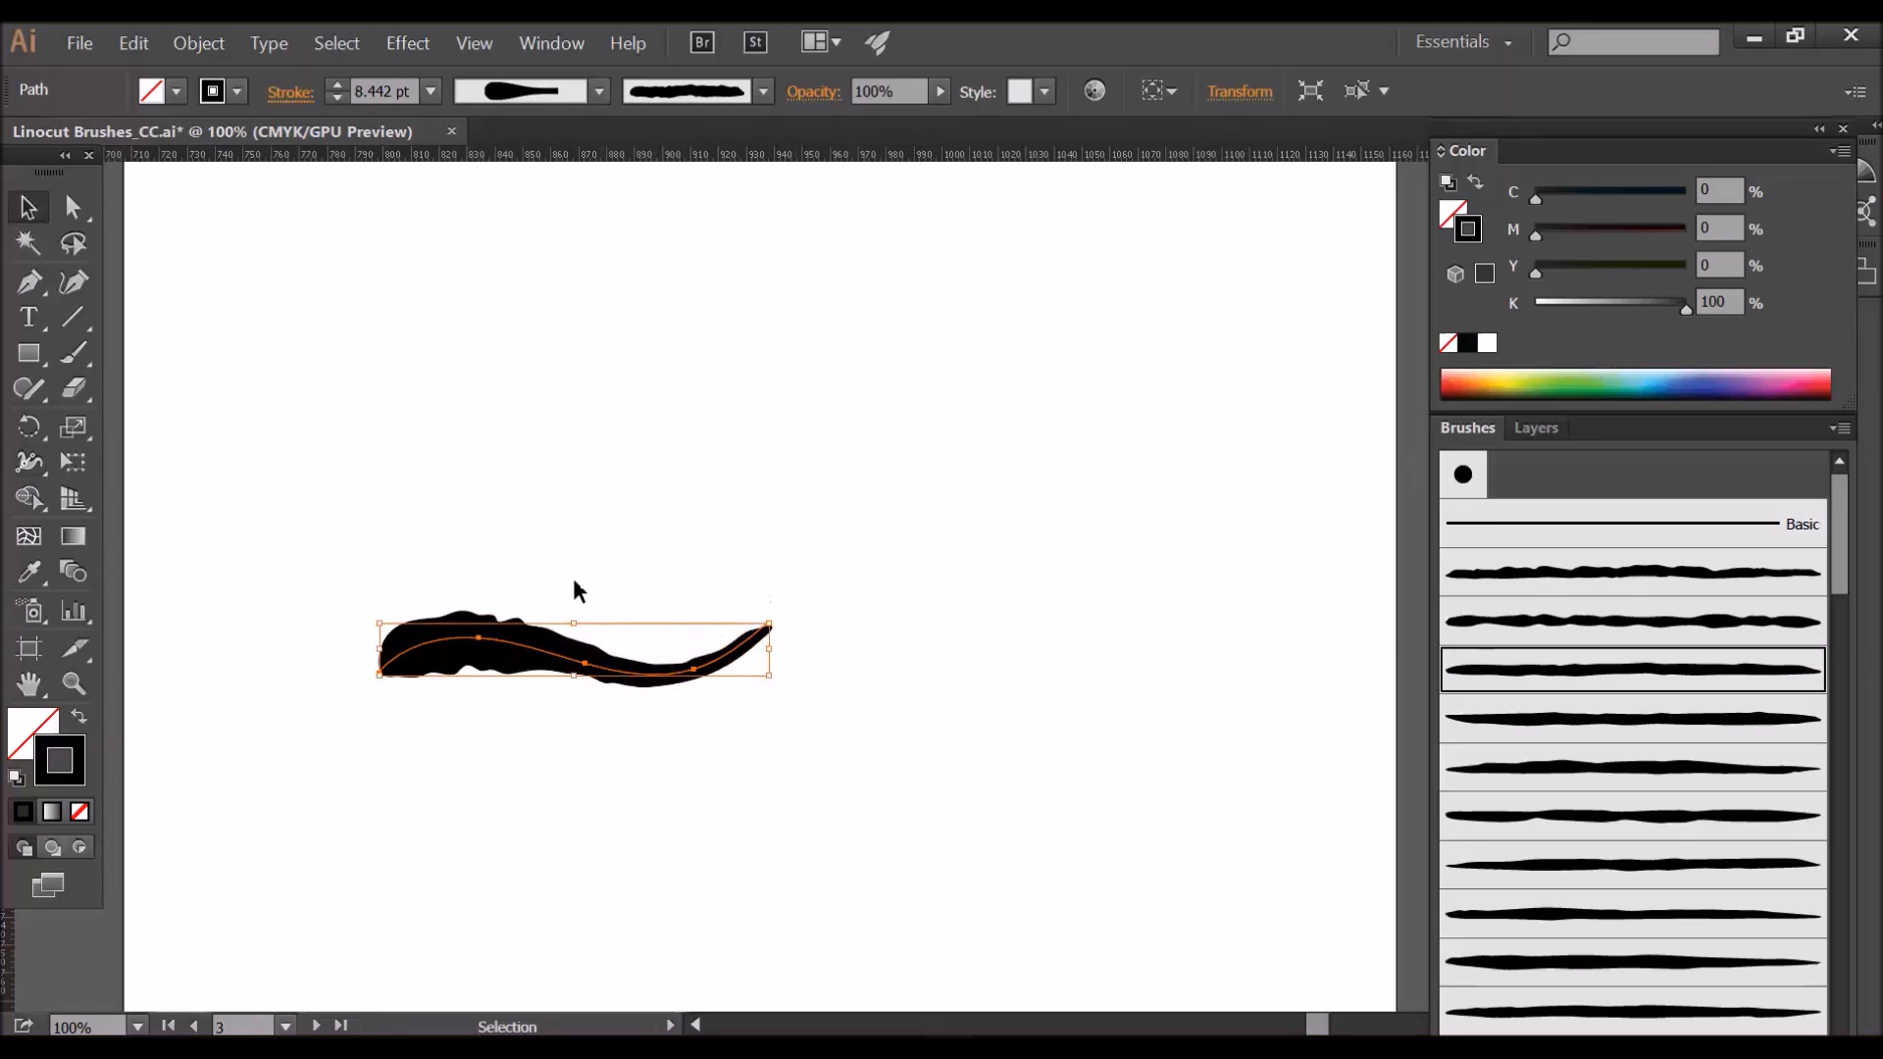
Recolour the stroke dark green with C 100, M 58, Y 100 and K 0.
{"action": "left_click_drag", "start_coordinate": [1686, 314], "coordinate": [1533, 314]}
{"action": "mouse_move", "coordinate": [1537, 237]}
{"action": "left_mouse_down"}
{"action": "mouse_move", "coordinate": [1616, 238]}
{"action": "mouse_move", "coordinate": [1640, 201]}
{"action": "left_mouse_up"}
{"action": "left_click_drag", "start_coordinate": [1537, 275], "coordinate": [1654, 278]}
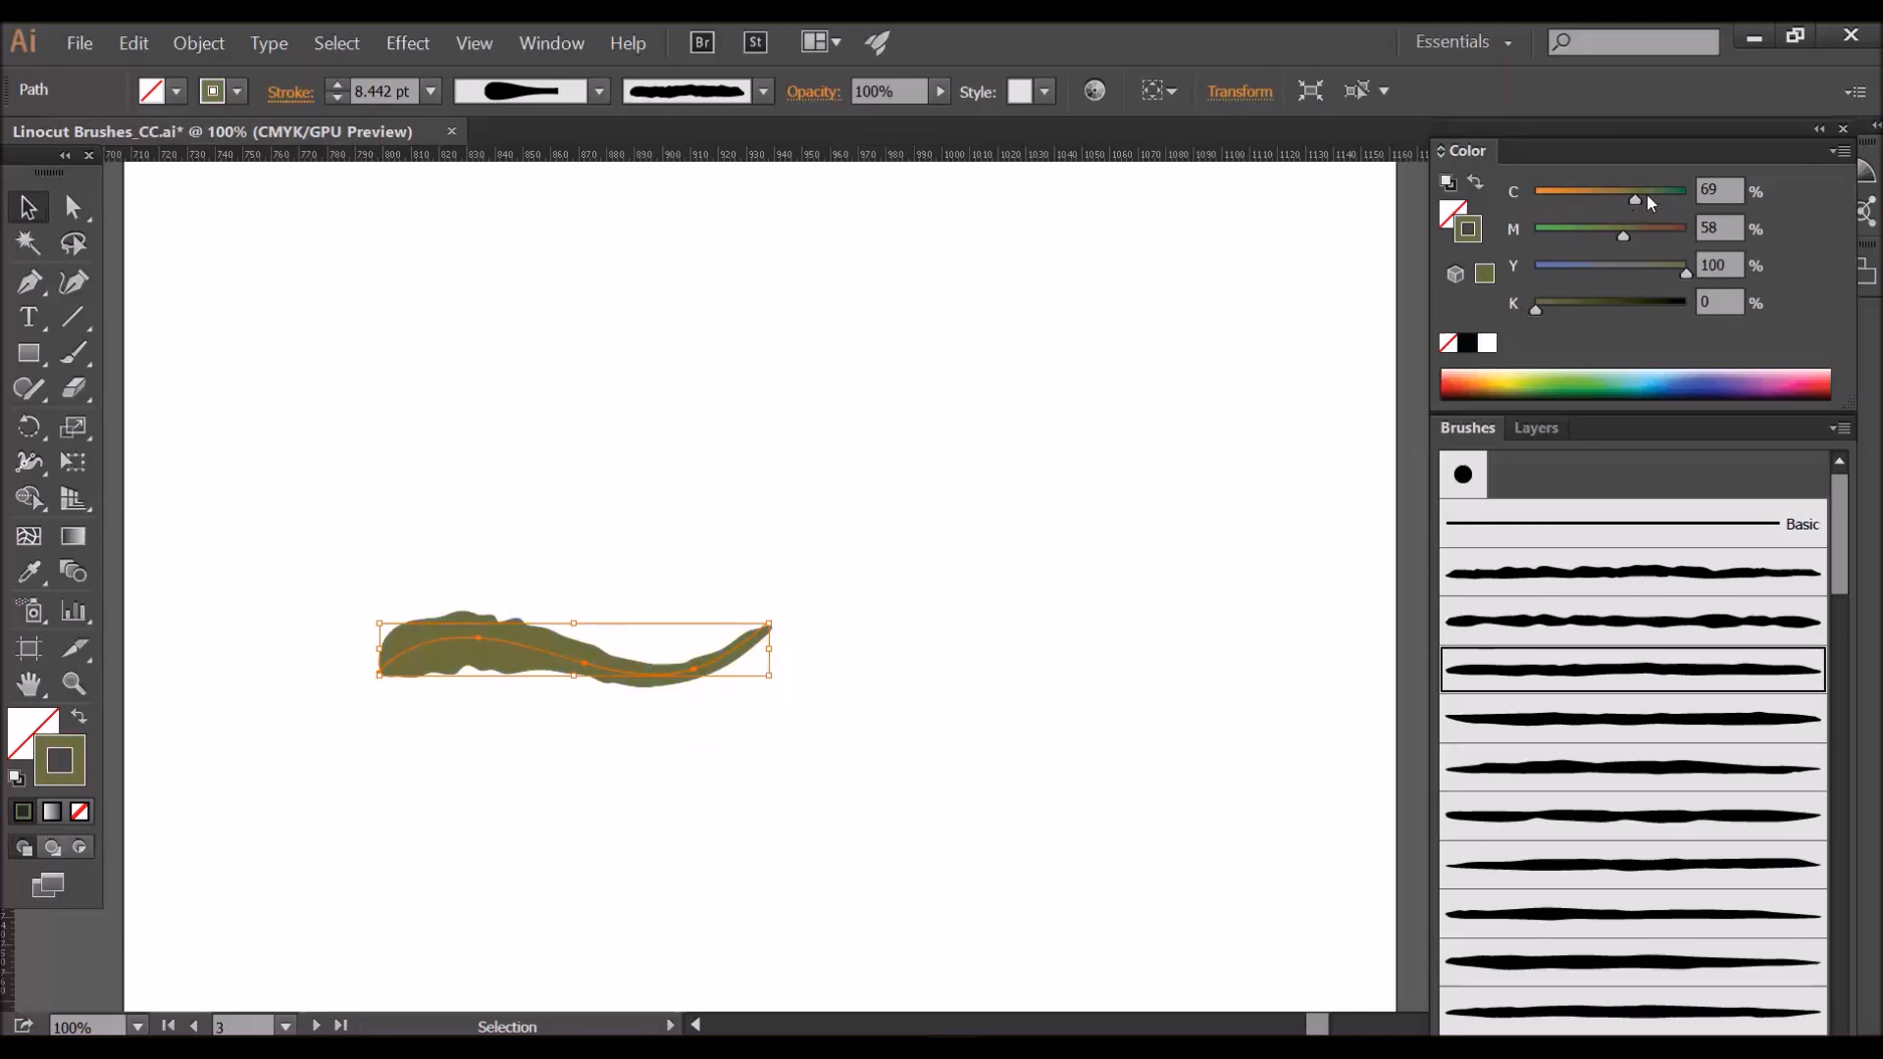
{"action": "left_click_drag", "start_coordinate": [1652, 203], "coordinate": [1689, 201]}
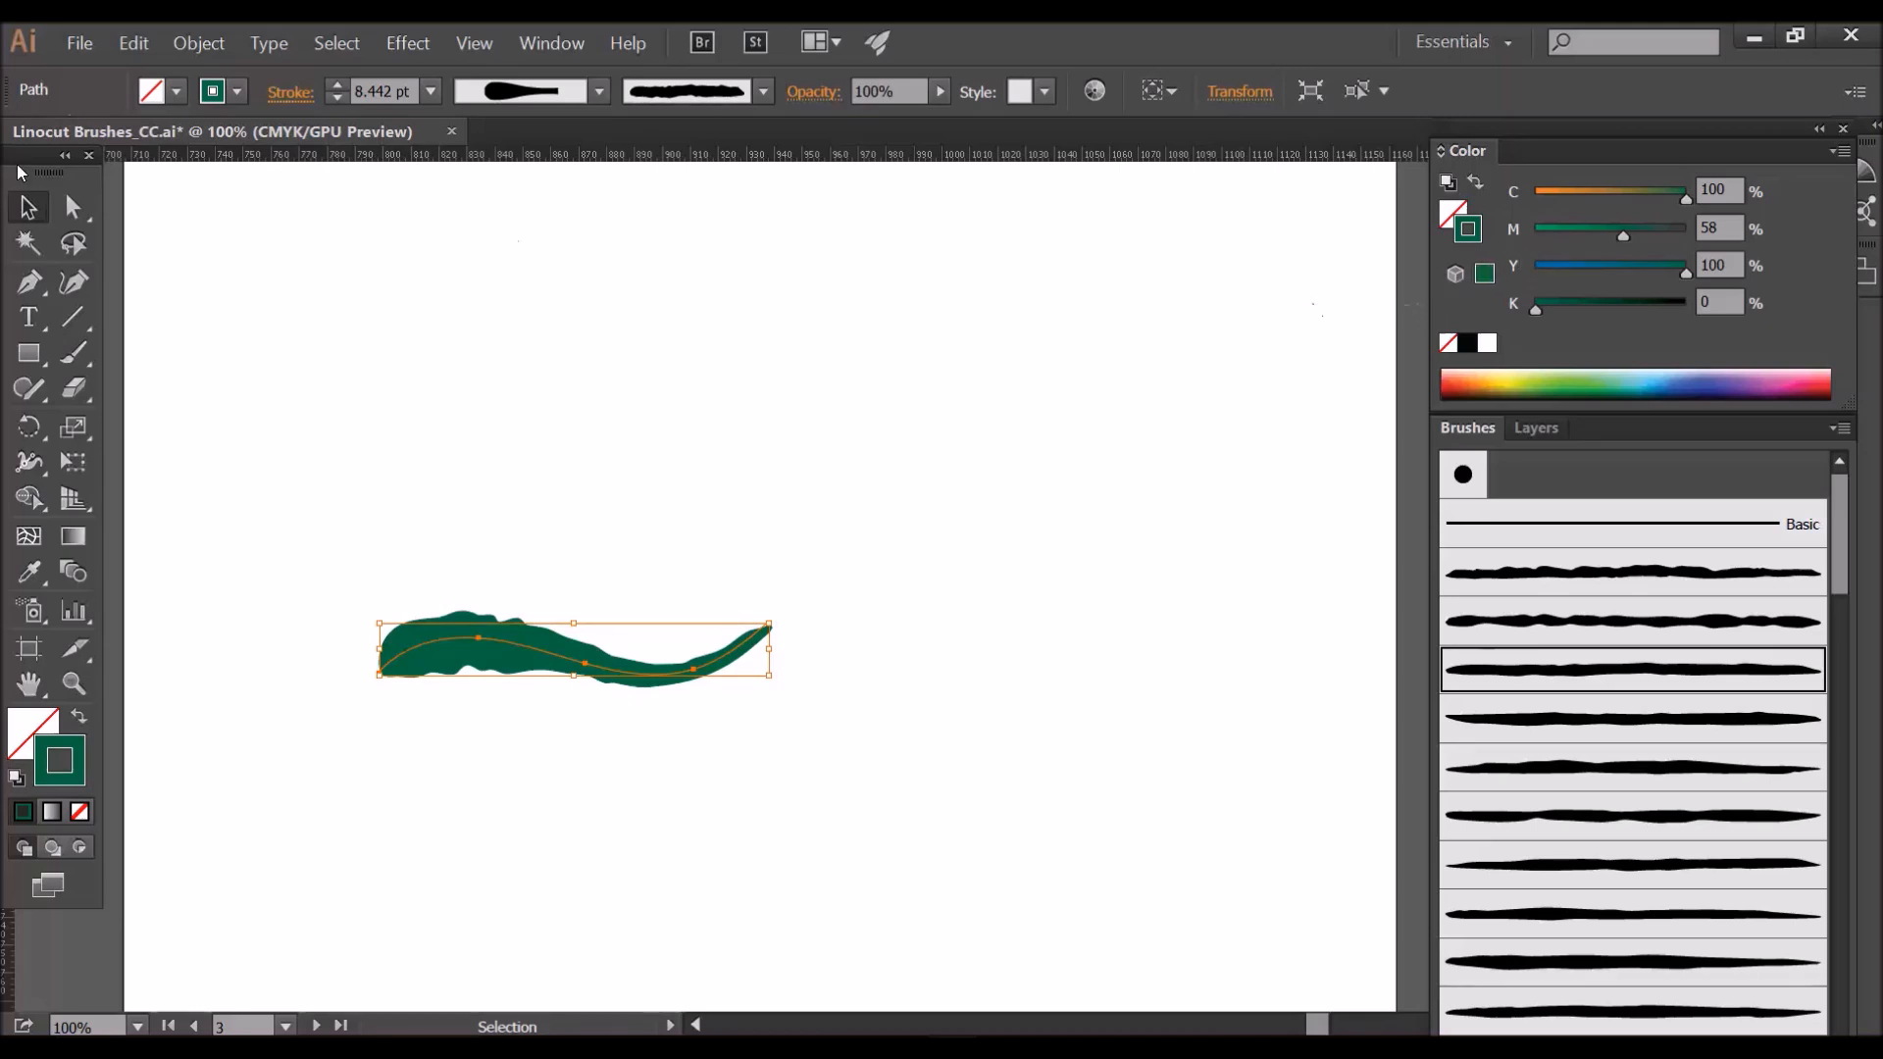
Reshape the green stroke with Direct Selection, curling its thin end upwards and pulling its thick end and upper anchor outwards.
{"action": "left_click", "coordinate": [75, 210]}
{"action": "mouse_move", "coordinate": [697, 681]}
{"action": "left_mouse_down"}
{"action": "mouse_move", "coordinate": [731, 694]}
{"action": "mouse_move", "coordinate": [772, 641]}
{"action": "mouse_move", "coordinate": [851, 651]}
{"action": "left_mouse_up"}
{"action": "left_click", "coordinate": [817, 629]}
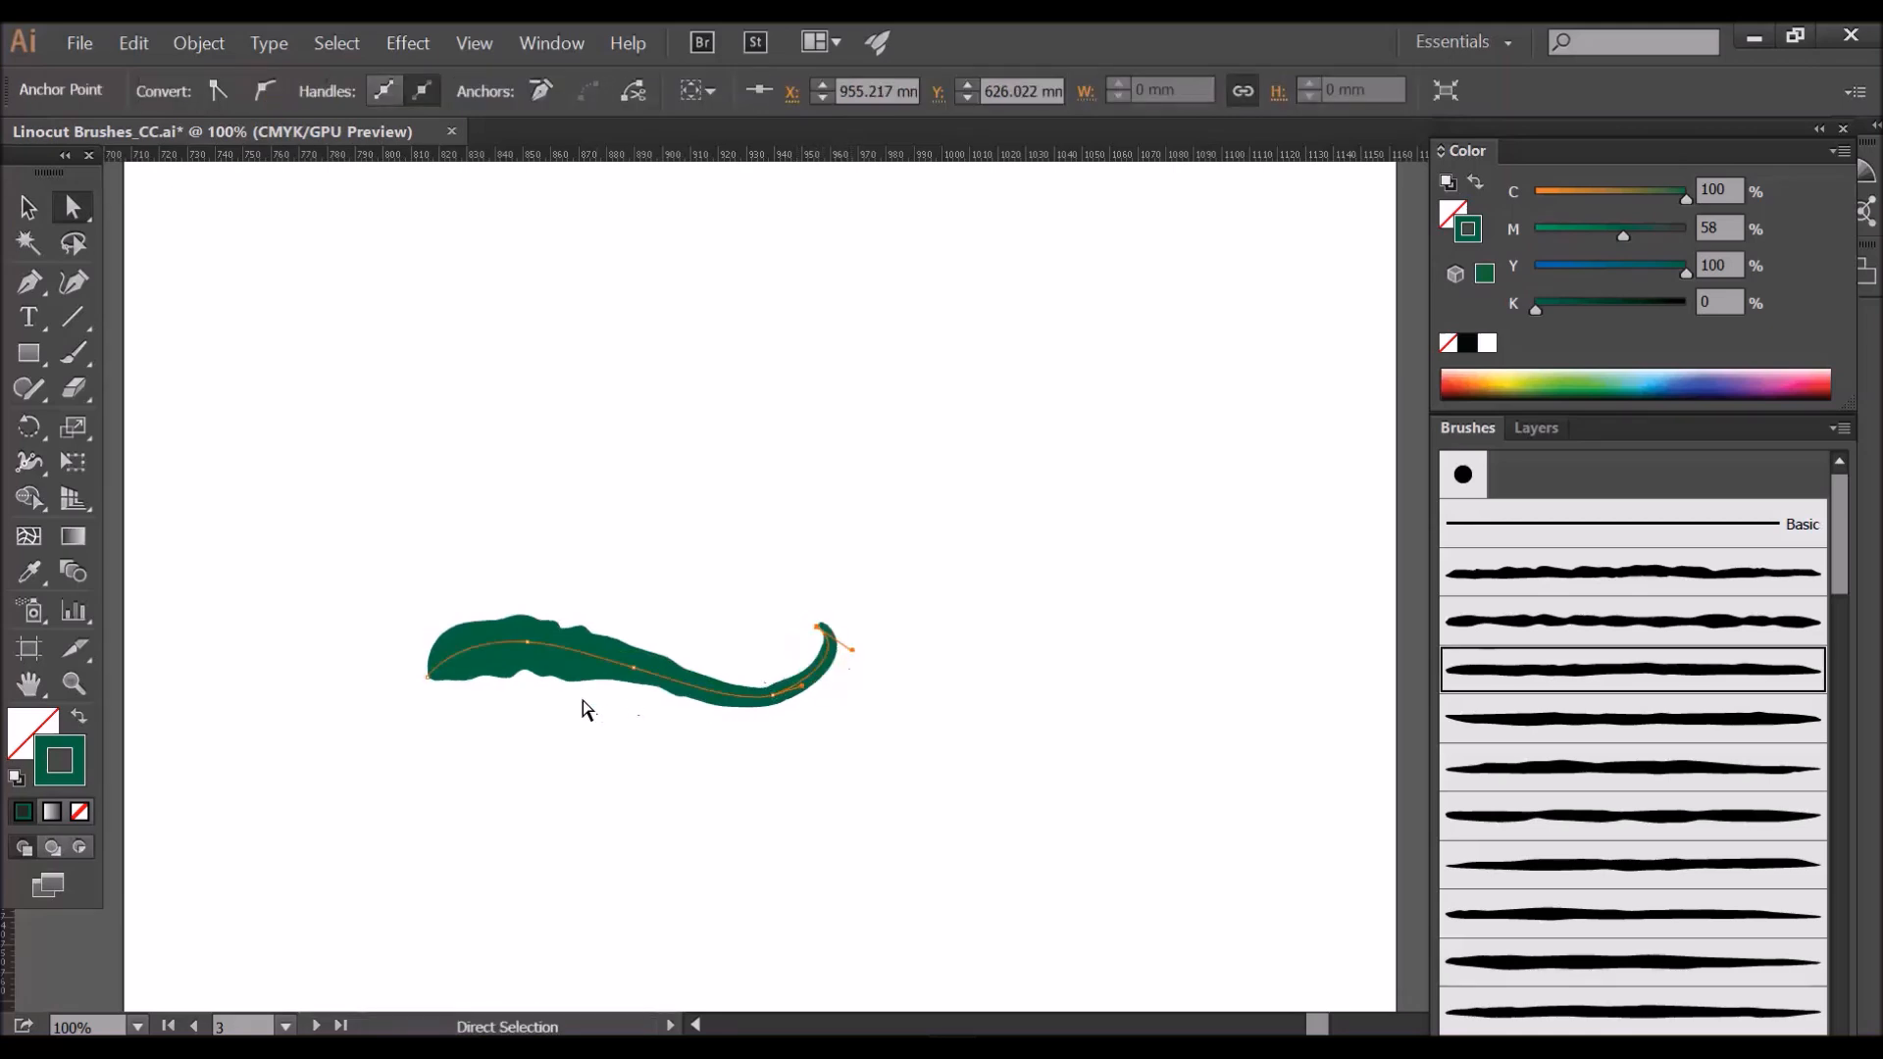
{"action": "left_click_drag", "start_coordinate": [528, 624], "coordinate": [507, 624]}
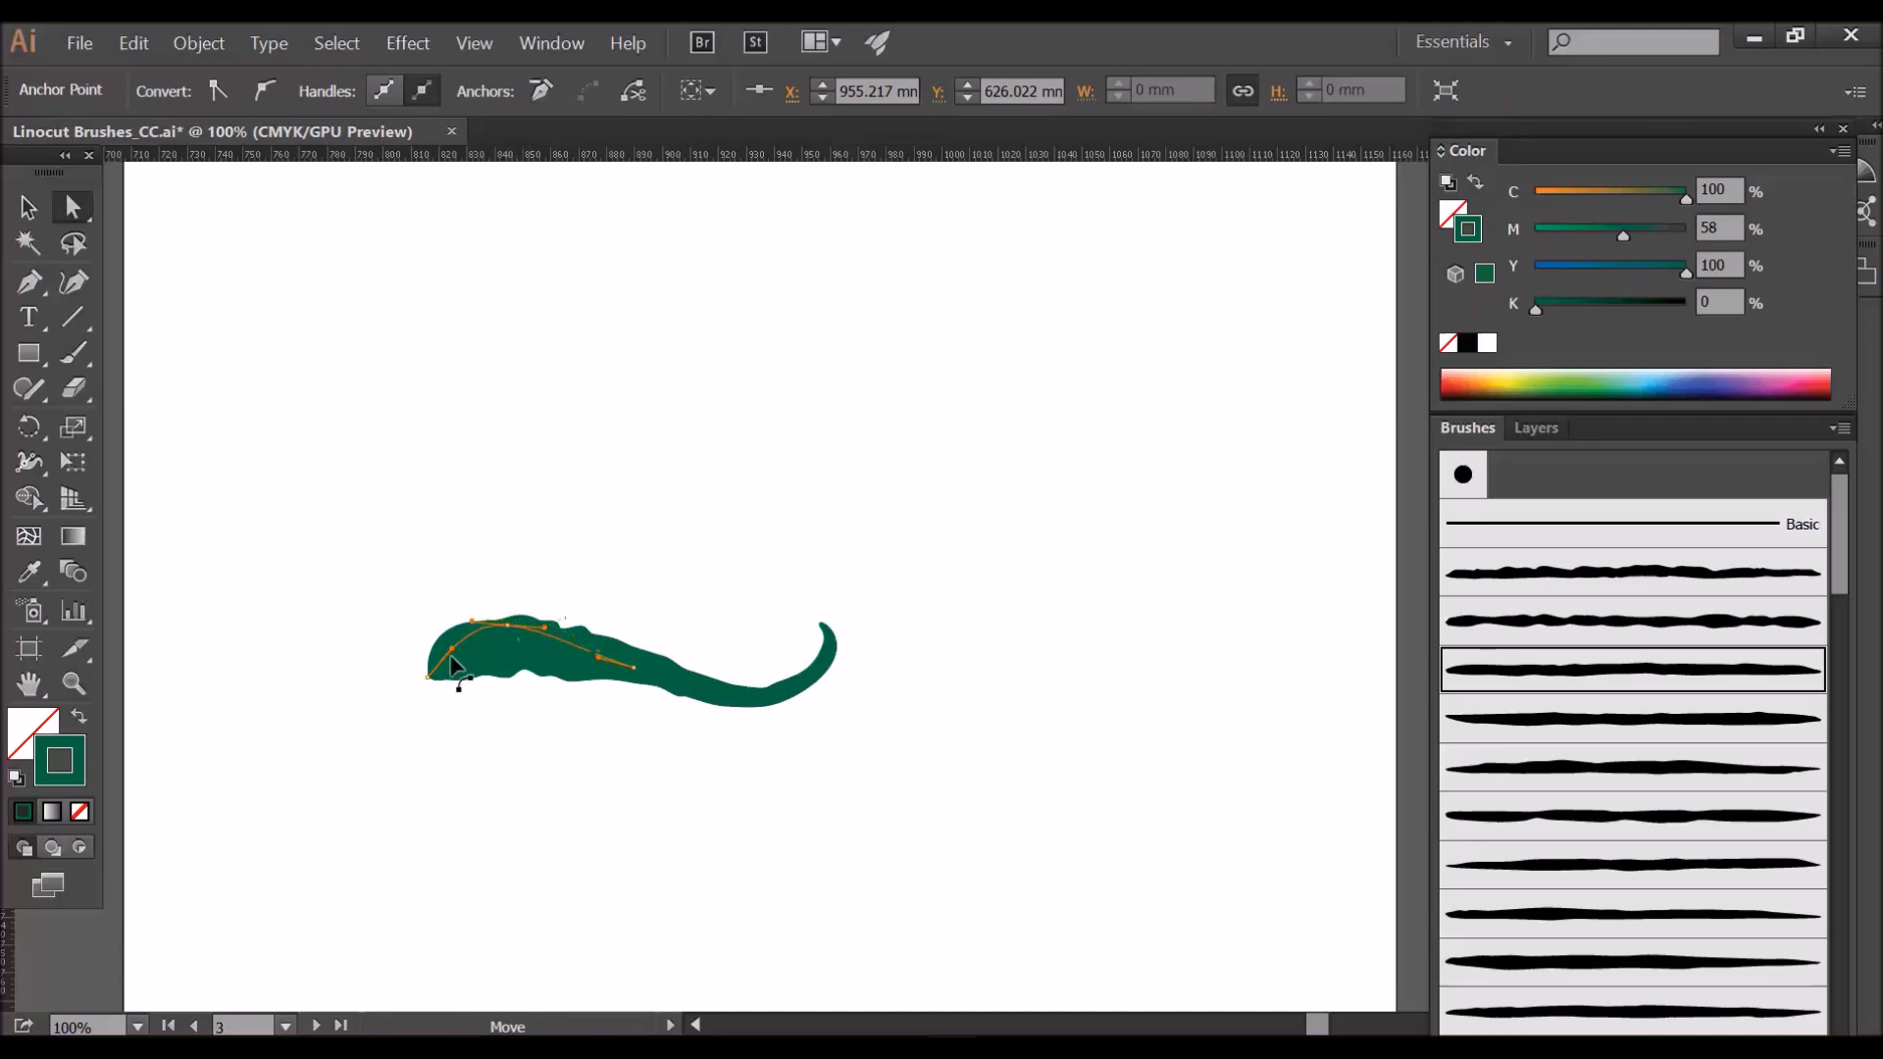
{"action": "mouse_move", "coordinate": [429, 678]}
{"action": "left_mouse_down"}
{"action": "mouse_move", "coordinate": [343, 716]}
{"action": "mouse_move", "coordinate": [357, 675]}
{"action": "mouse_move", "coordinate": [333, 639]}
{"action": "left_mouse_up"}
{"action": "left_click", "coordinate": [470, 662]}
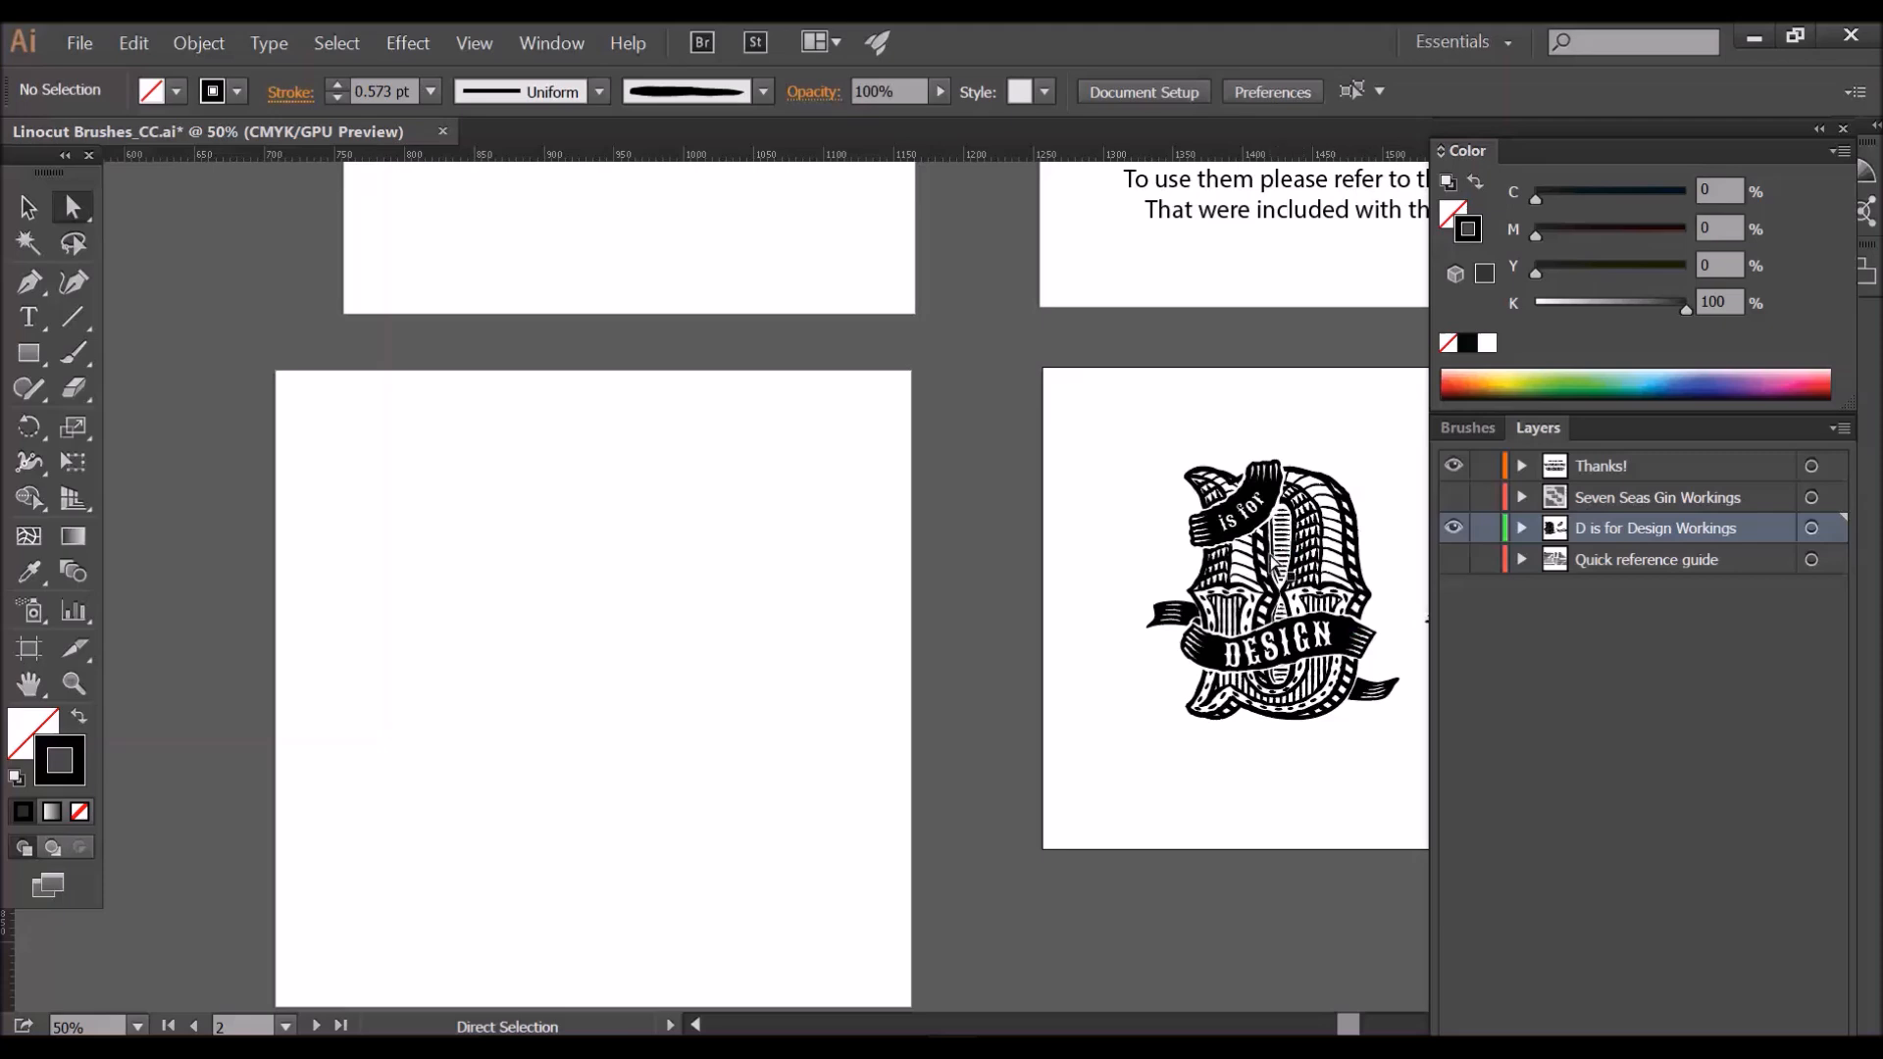
Examine an individual live brush stroke within the D is for Design artwork.
{"action": "left_click", "coordinate": [1336, 538]}
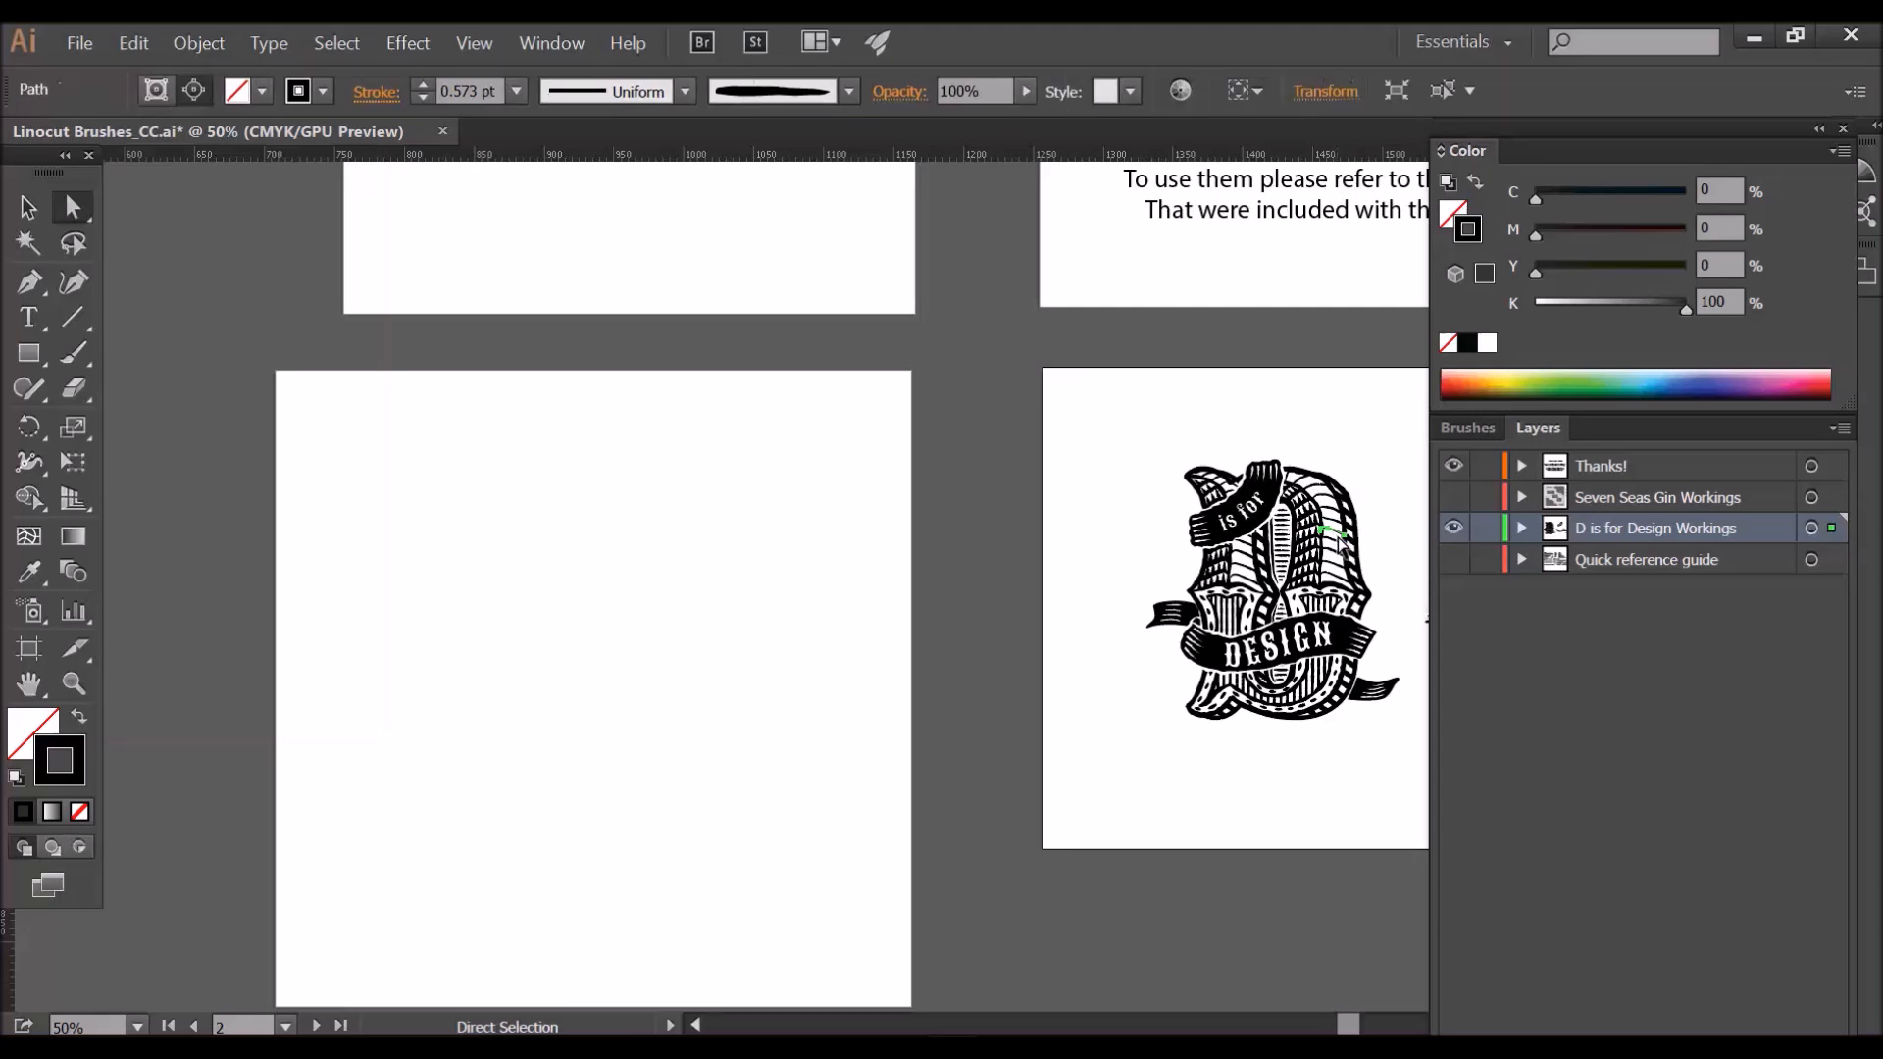
{"action": "left_click", "coordinate": [1393, 488]}
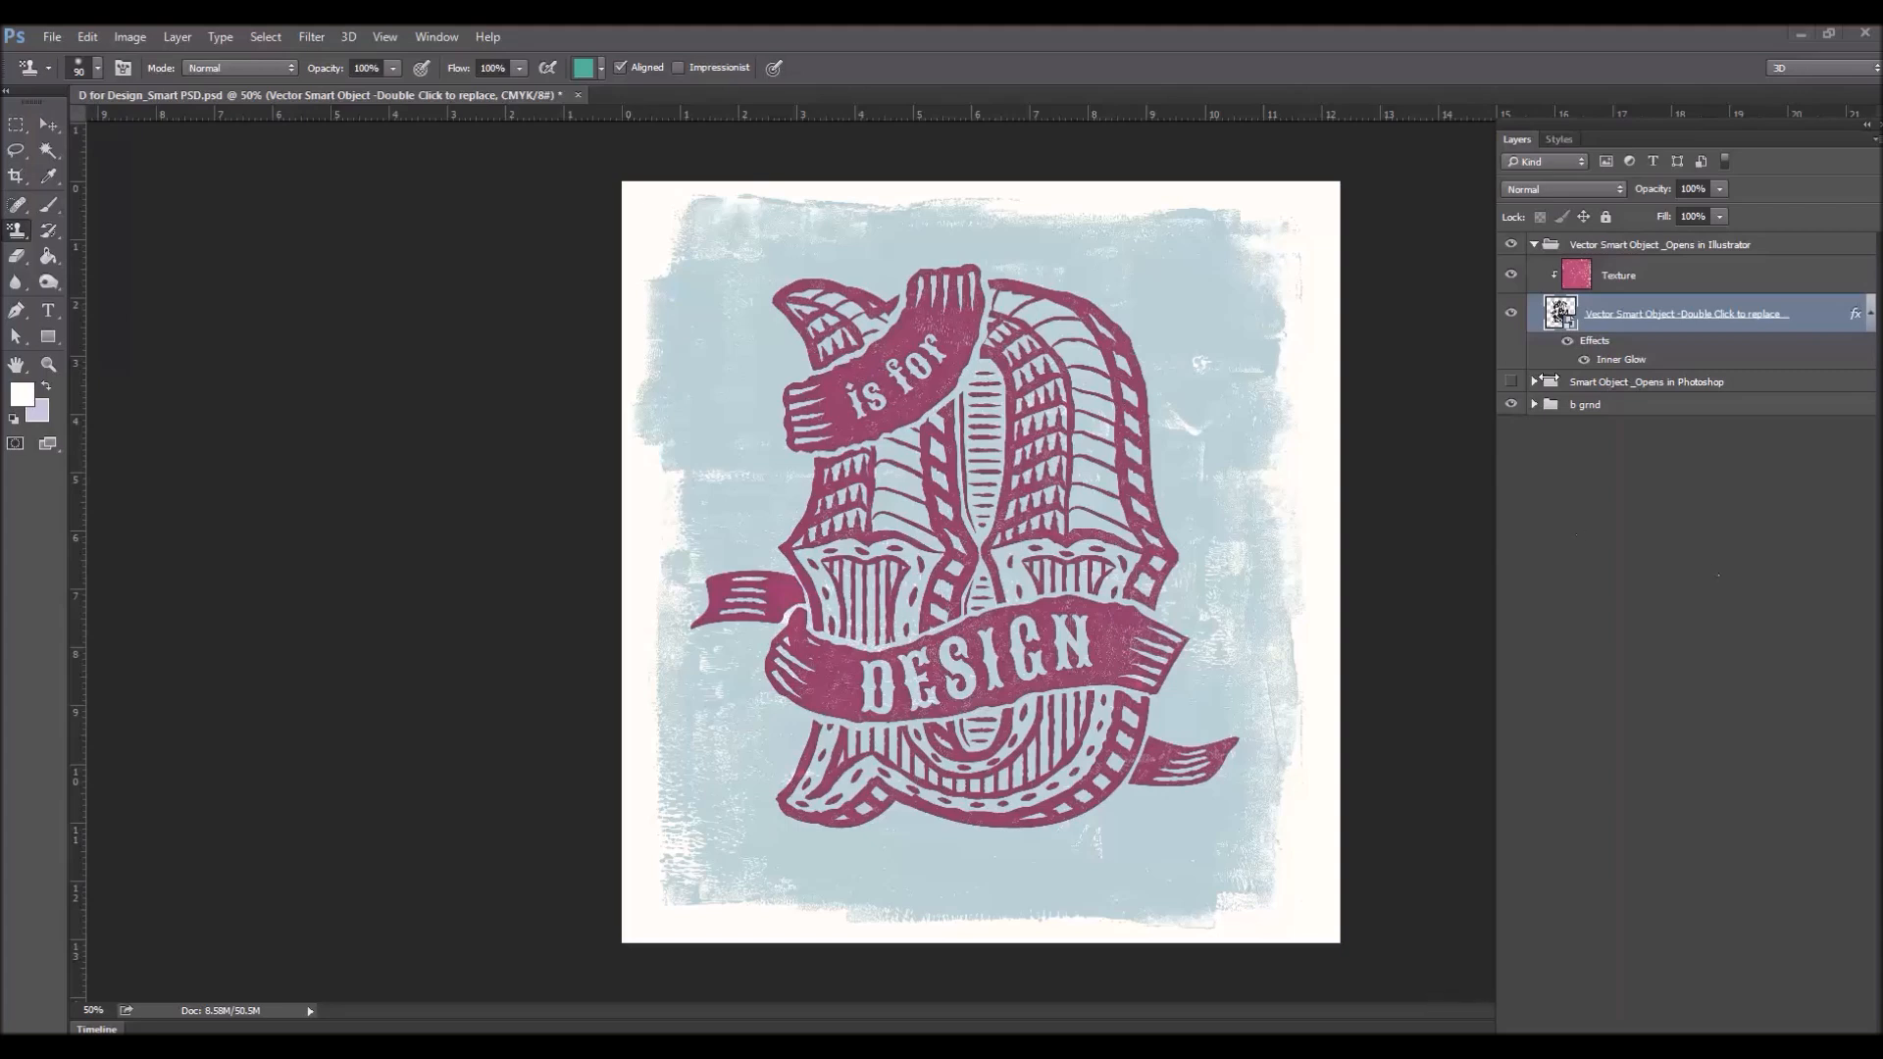
Open the vector smart object from the Vector Smart Object _Opens in Illustrator group for editing in Illustrator.
{"action": "left_click", "coordinate": [1535, 247]}
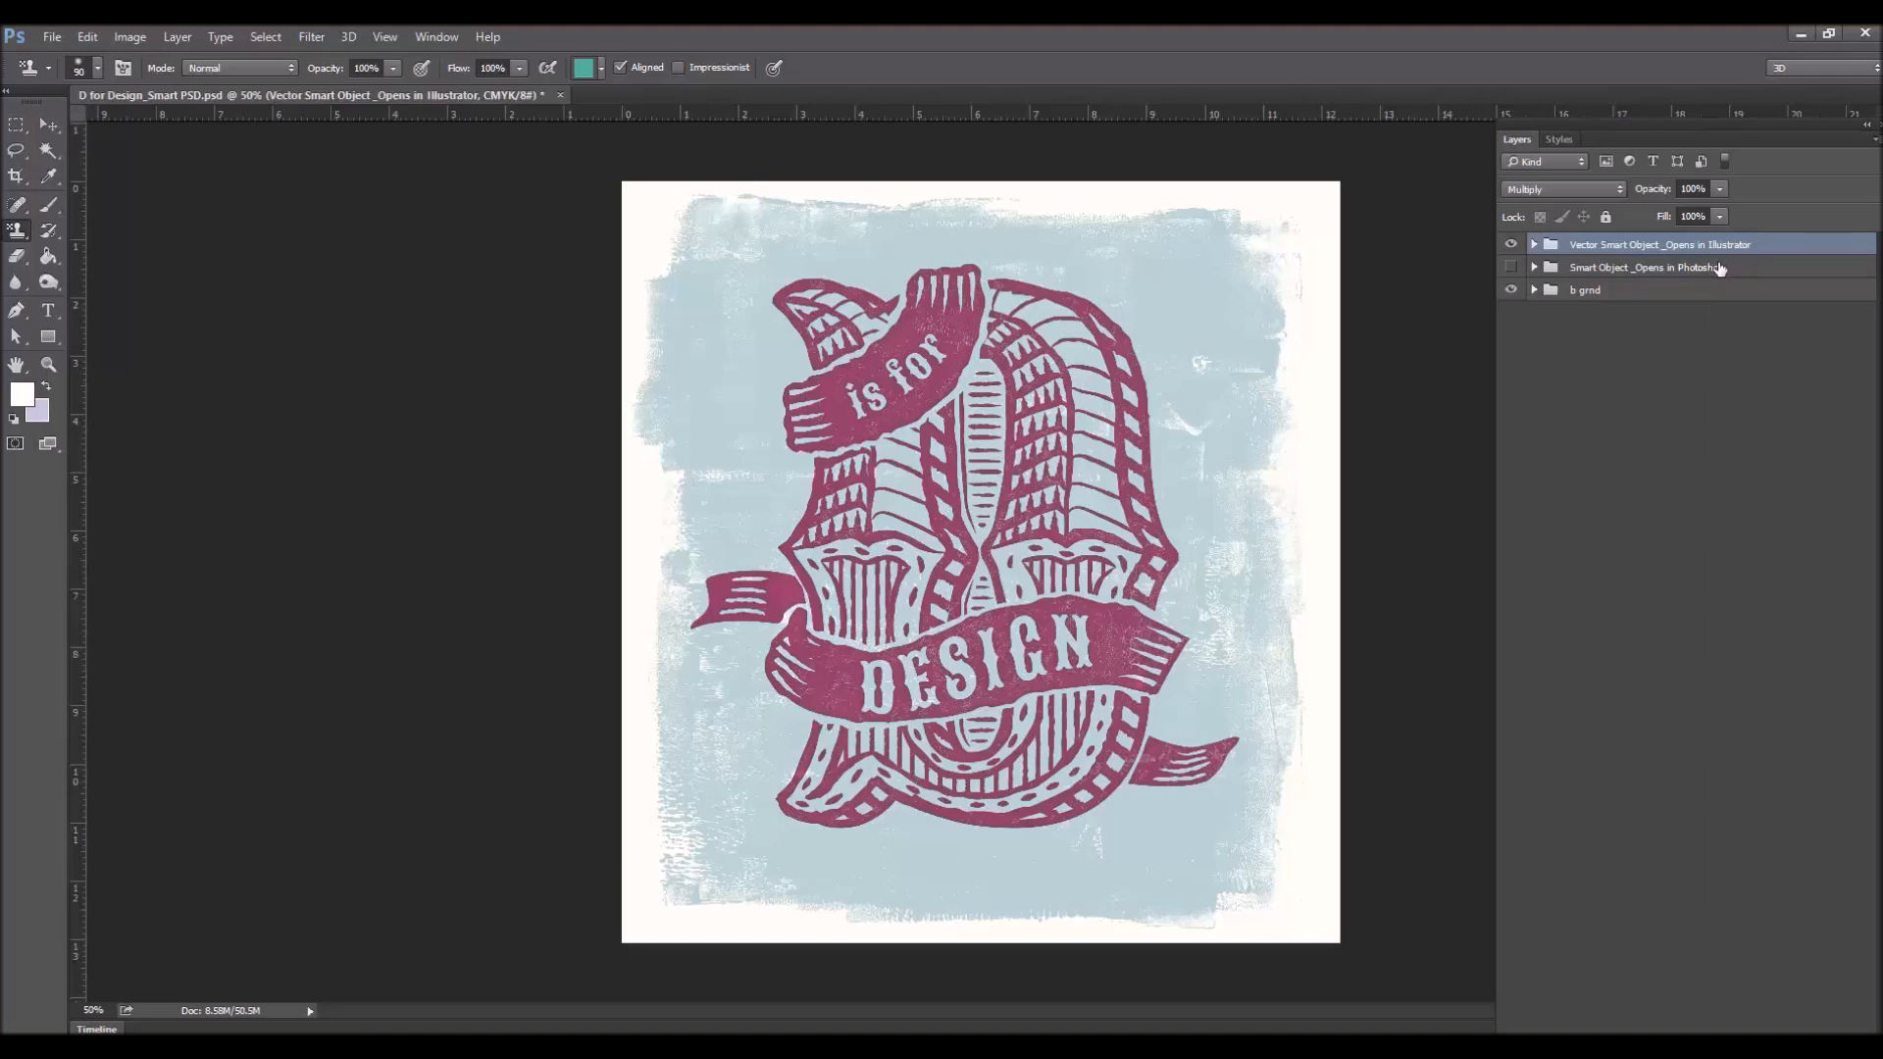
{"action": "left_click", "coordinate": [1533, 244]}
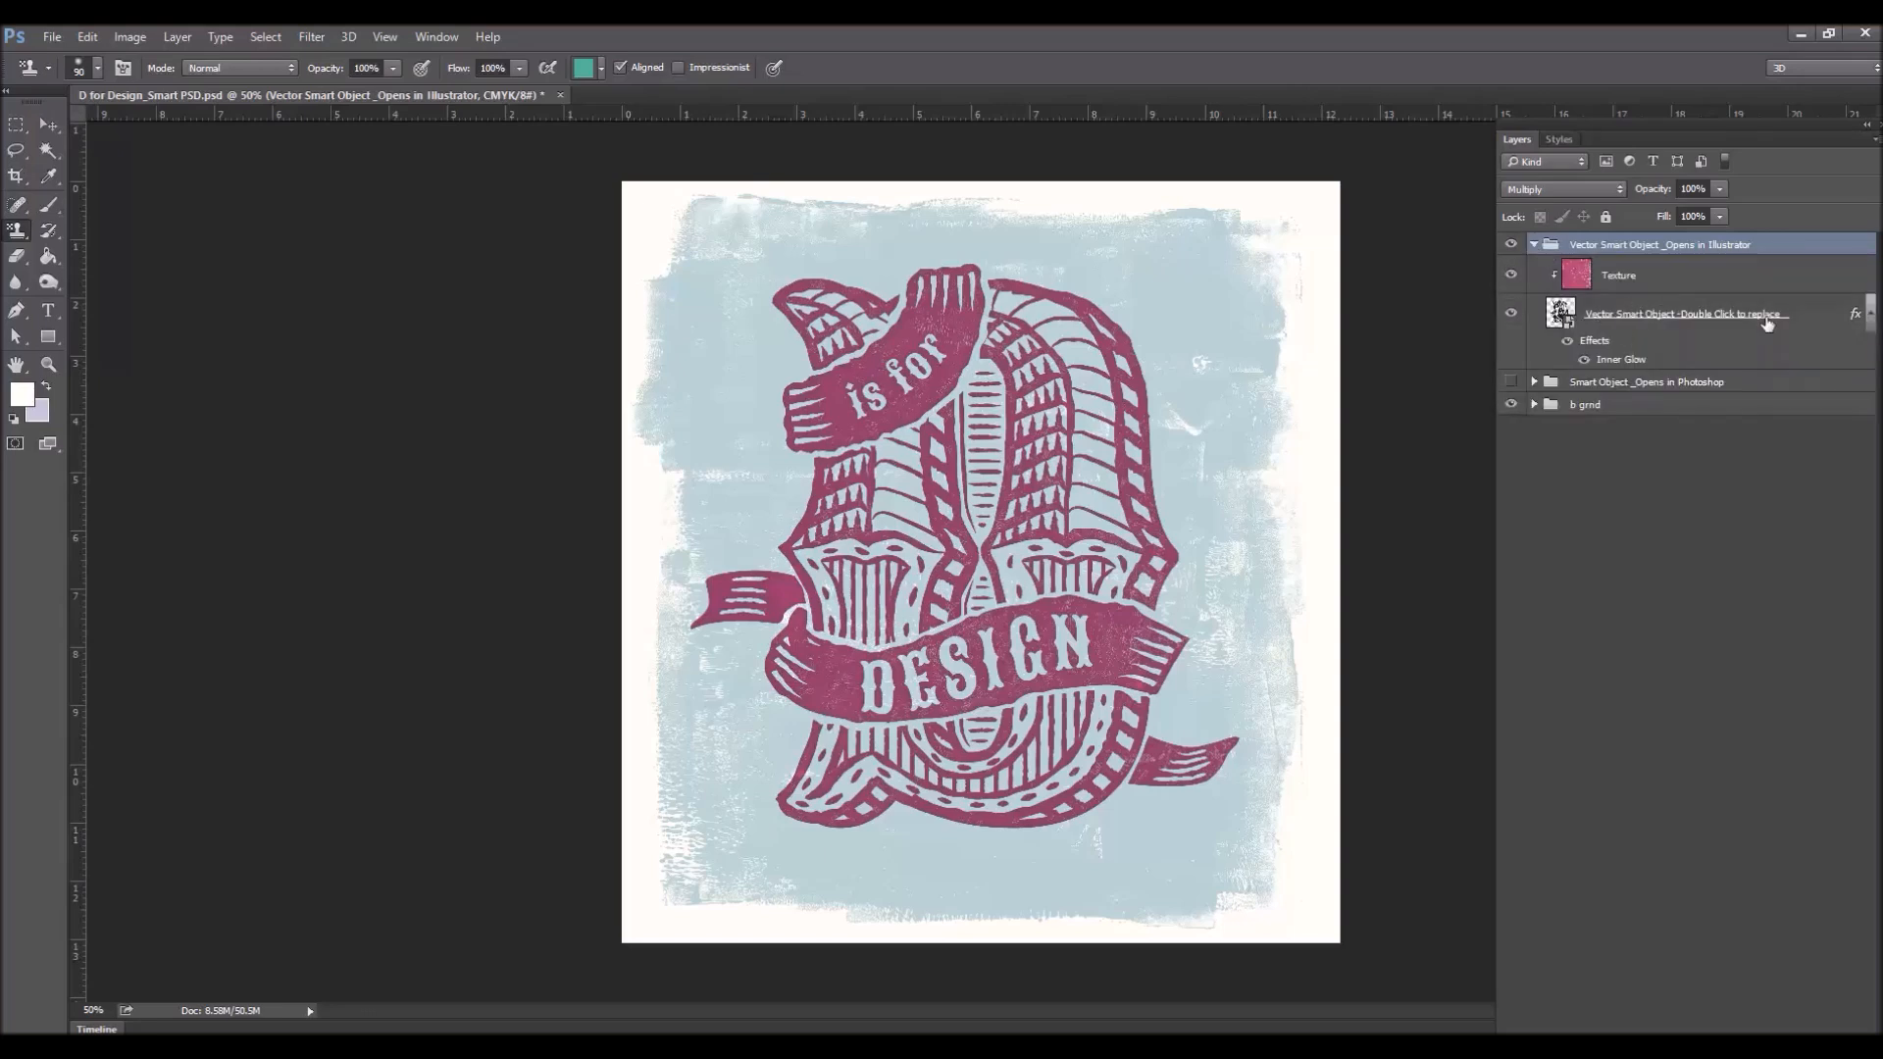
{"action": "double_click", "coordinate": [1567, 320]}
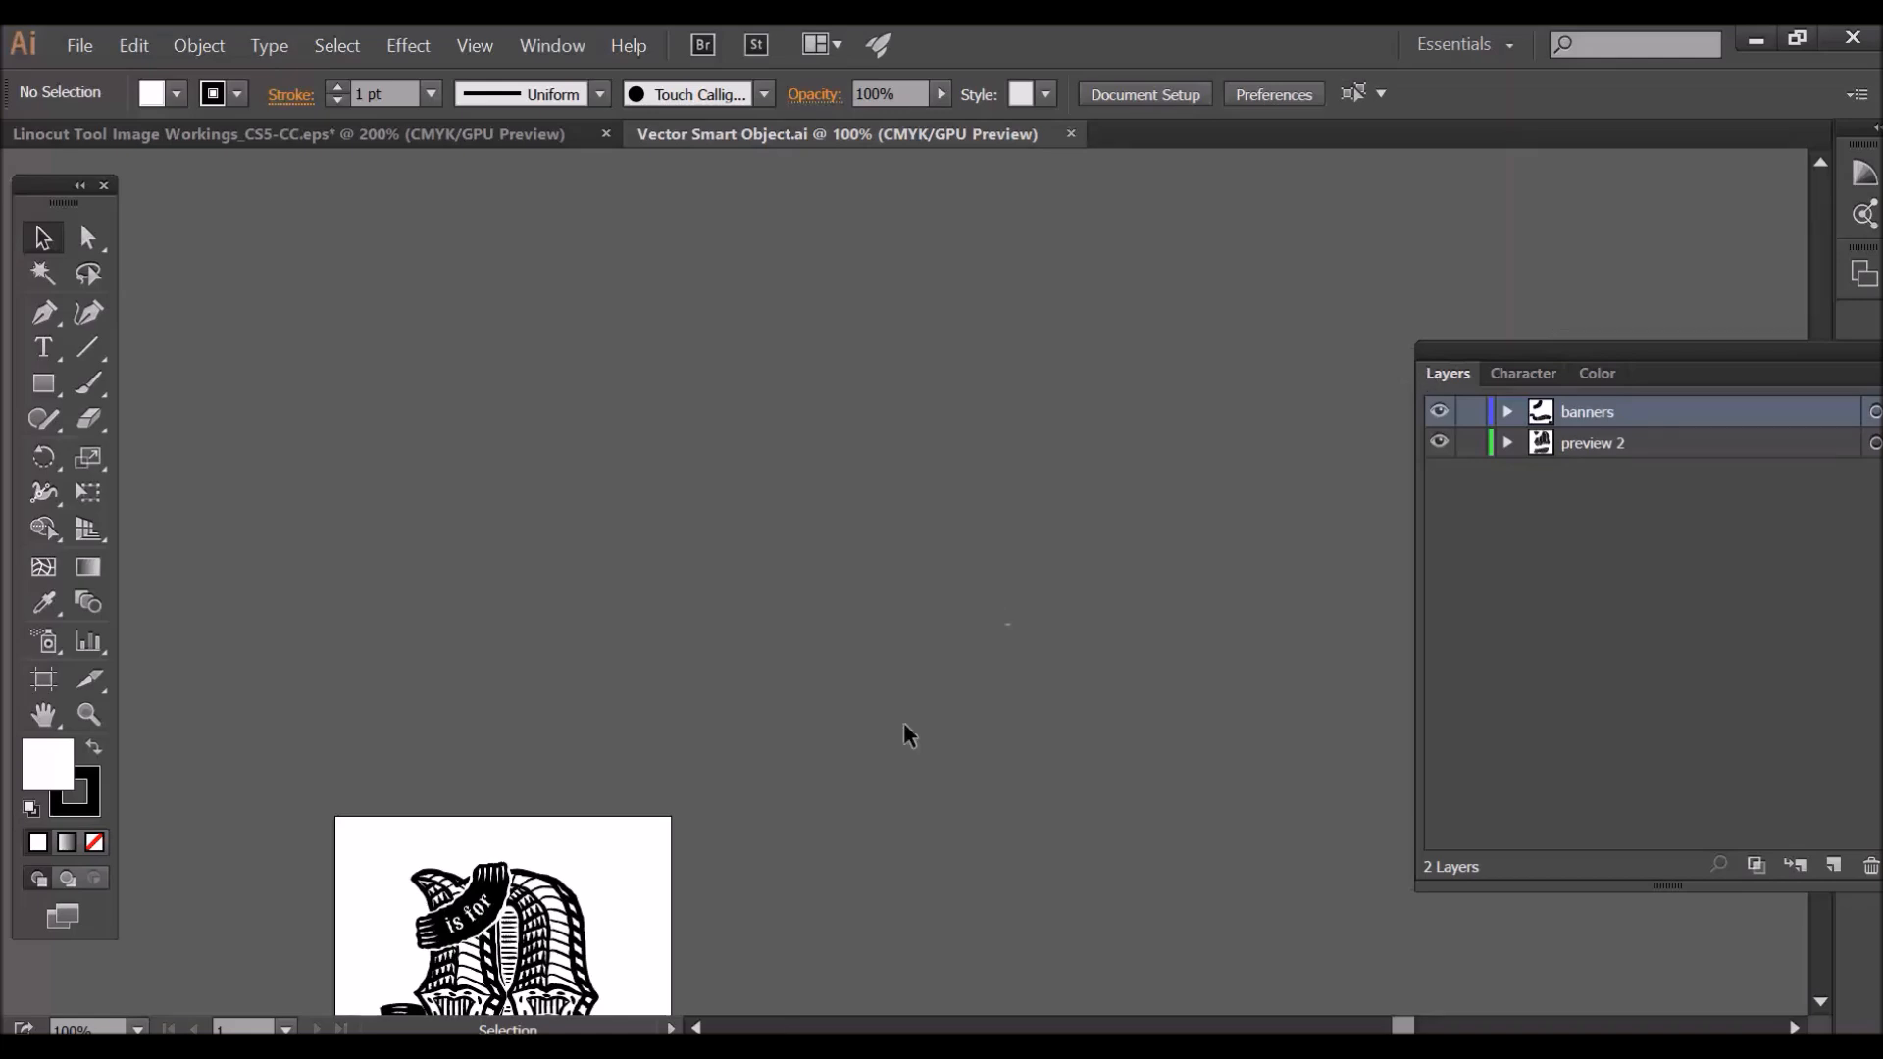
Delete all of the existing D is for Design artwork from Vector Smart Object.ai.
{"action": "left_click_drag", "start_coordinate": [895, 875], "coordinate": [1100, 424]}
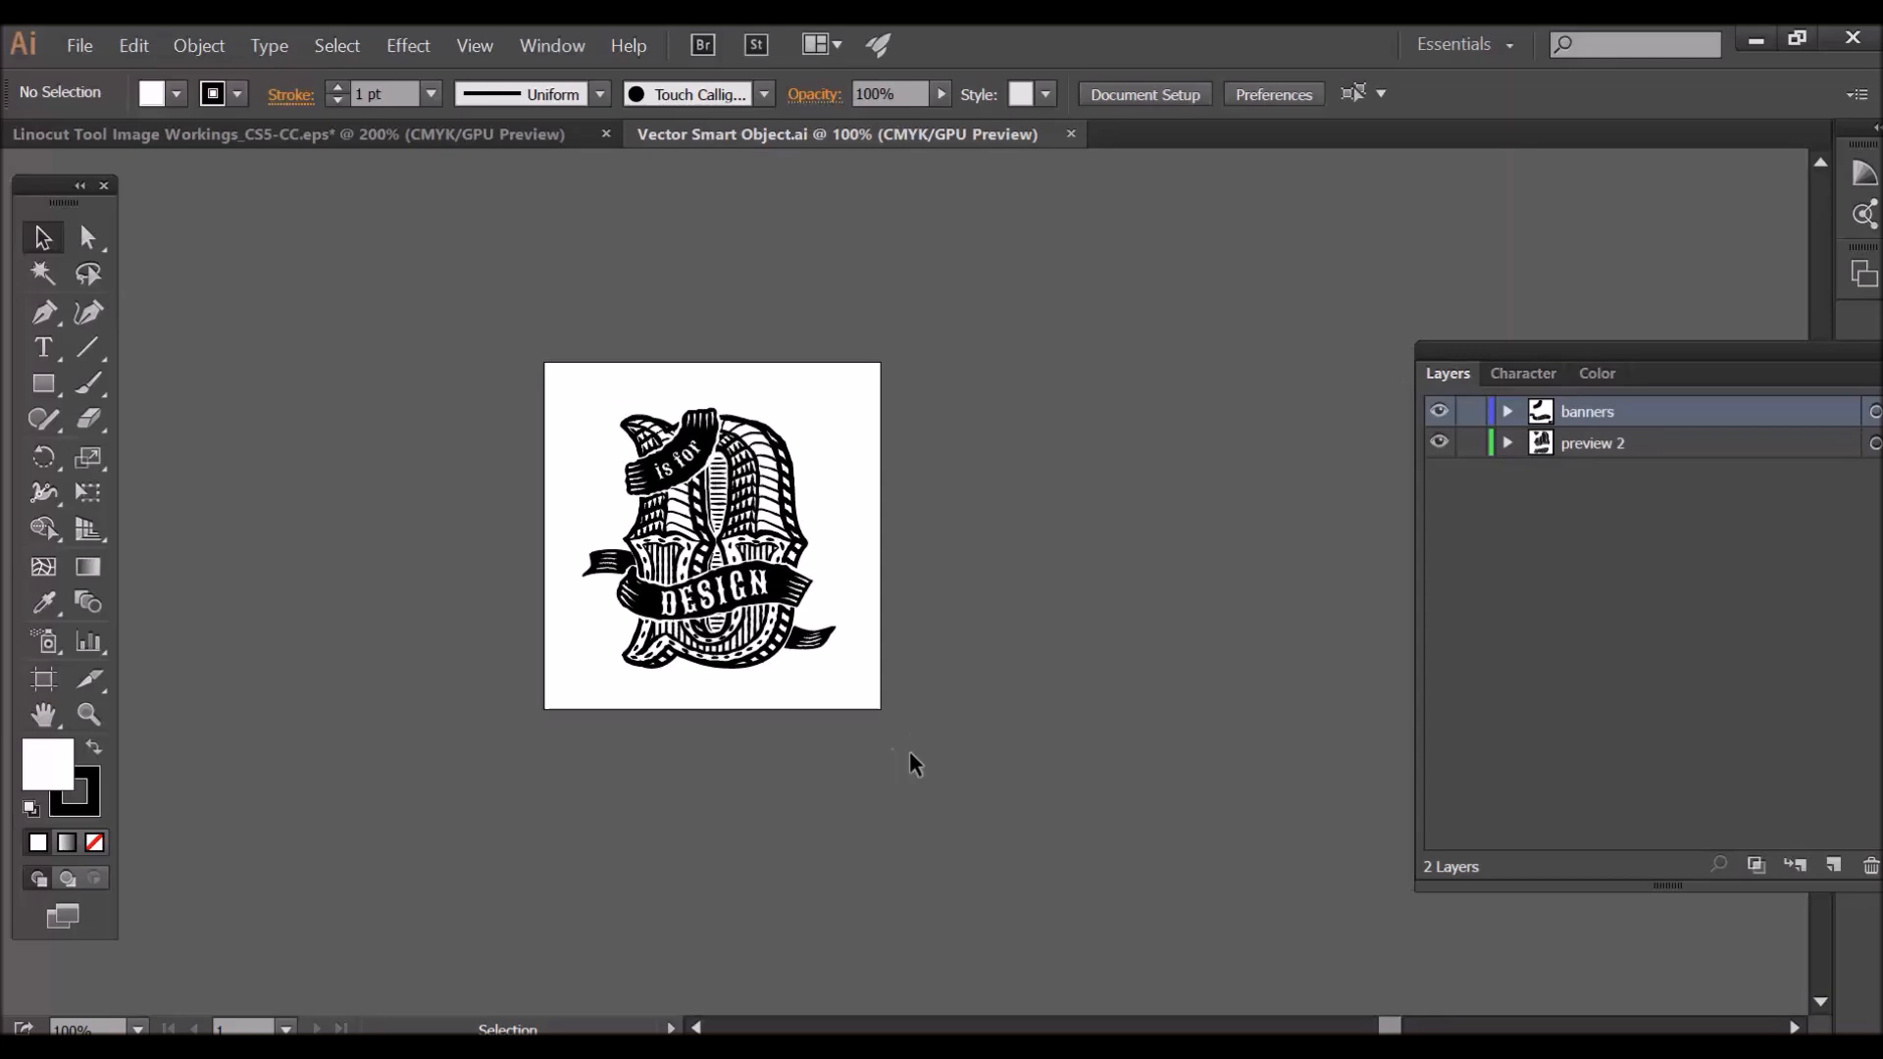
{"action": "key", "text": "ctrl+a"}
{"action": "key", "text": "Delete"}
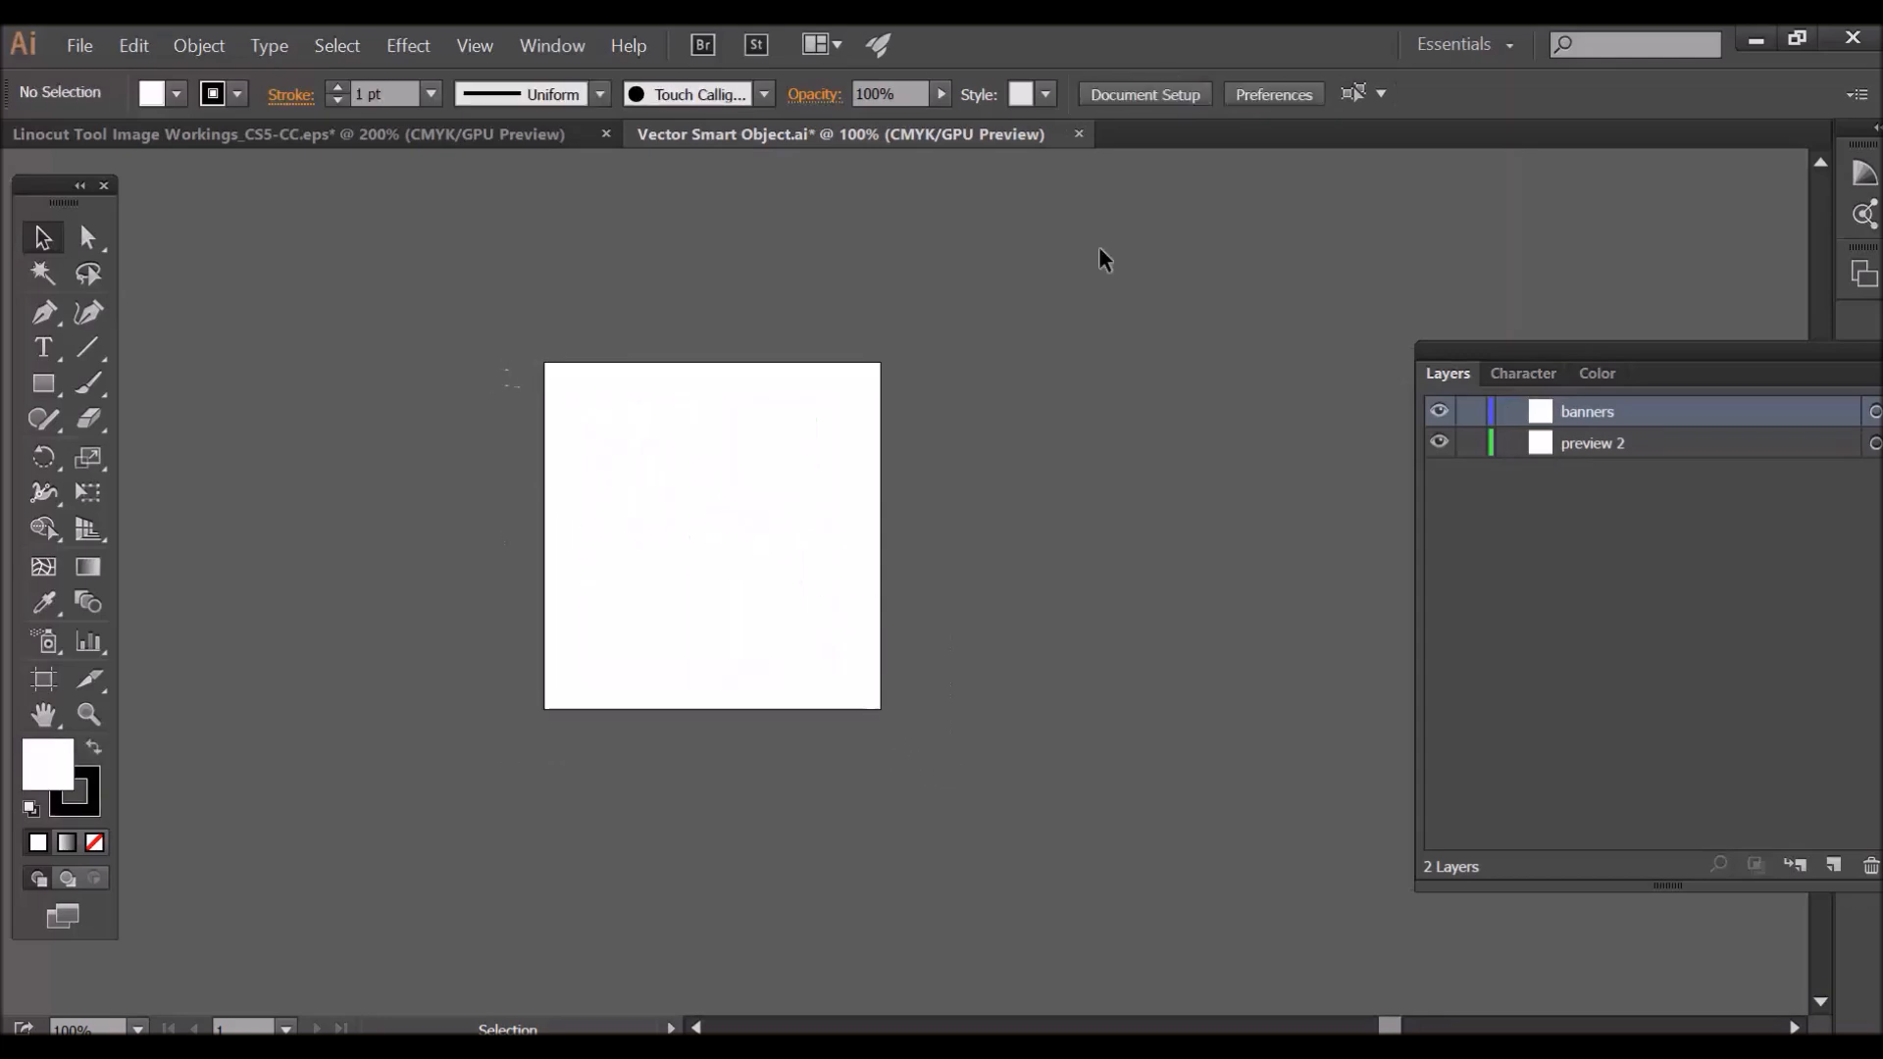
Copy the whole ink tube, roller and cutting tool drawing from the Linocut Tool Image Workings_CS5-CC.eps document.
{"action": "left_click", "coordinate": [465, 142]}
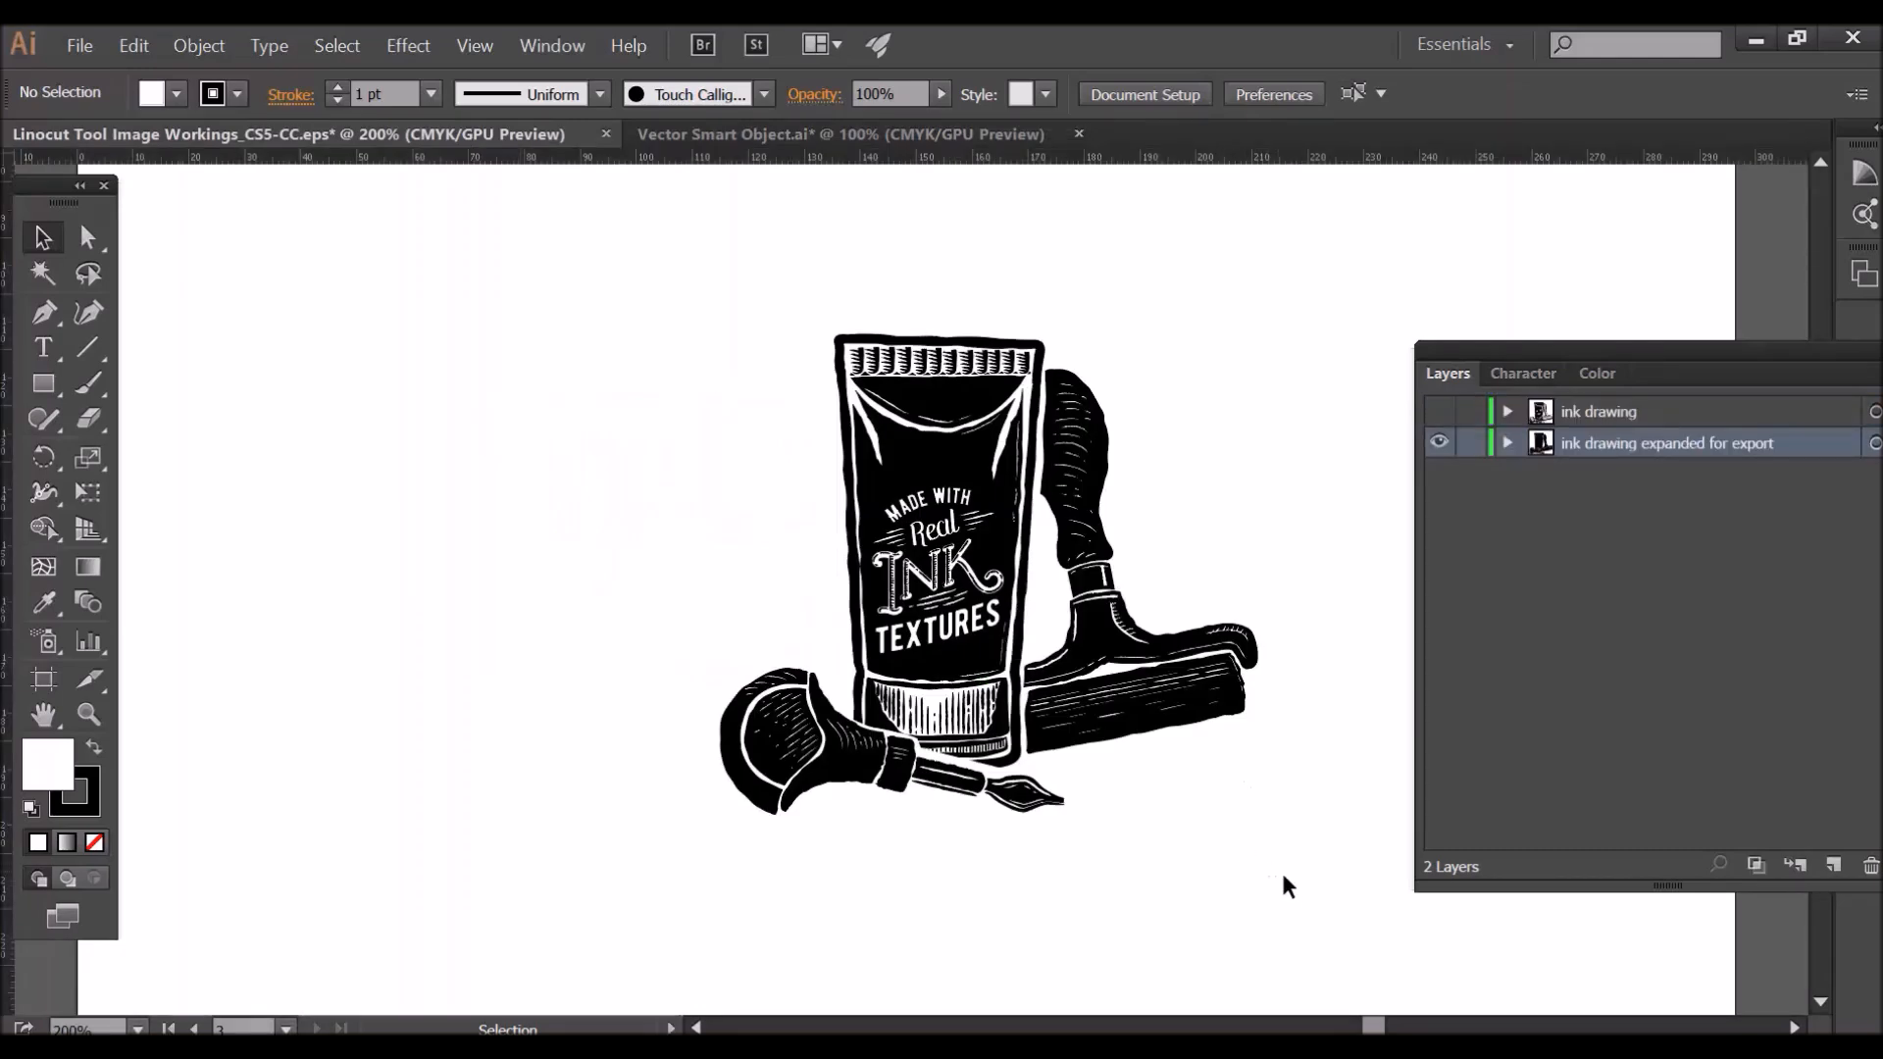
{"action": "mouse_move", "coordinate": [1292, 889]}
{"action": "left_mouse_down"}
{"action": "mouse_move", "coordinate": [622, 285]}
{"action": "mouse_move", "coordinate": [731, 304]}
{"action": "left_mouse_up"}
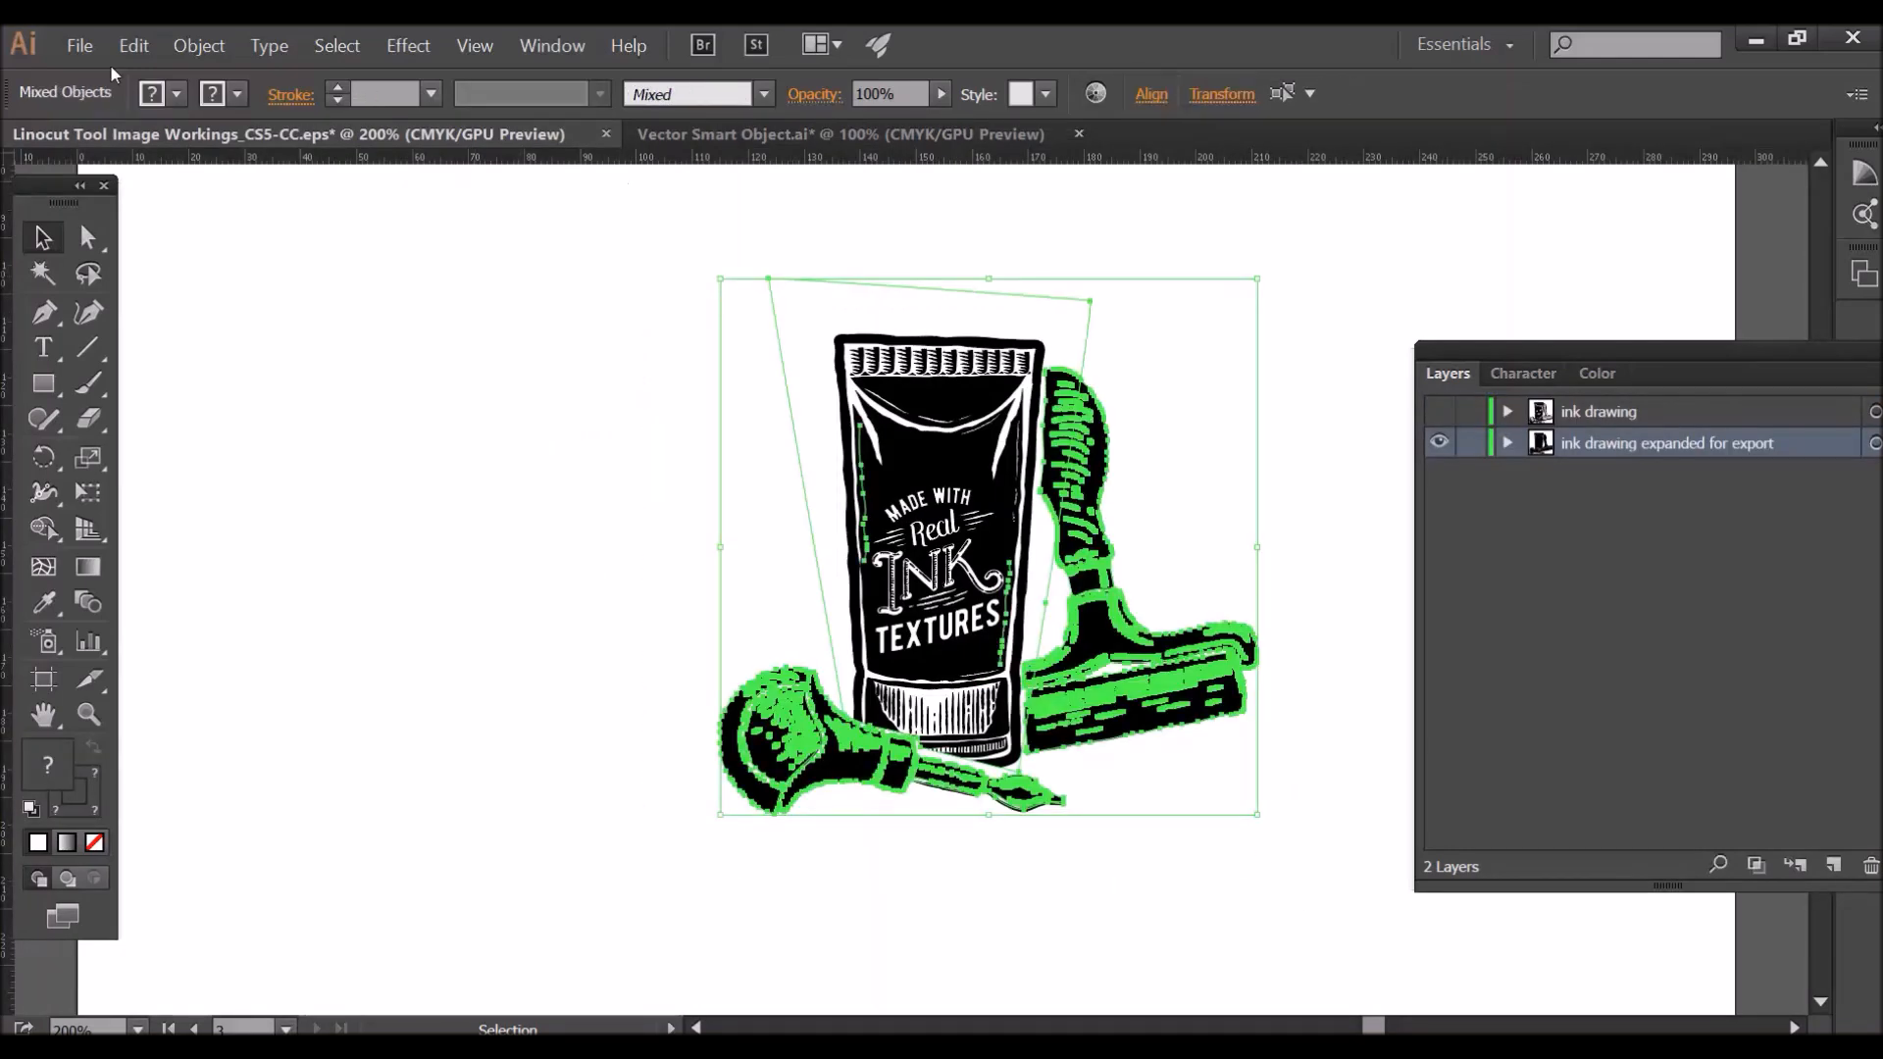
{"action": "left_click", "coordinate": [134, 45]}
{"action": "left_click", "coordinate": [248, 159]}
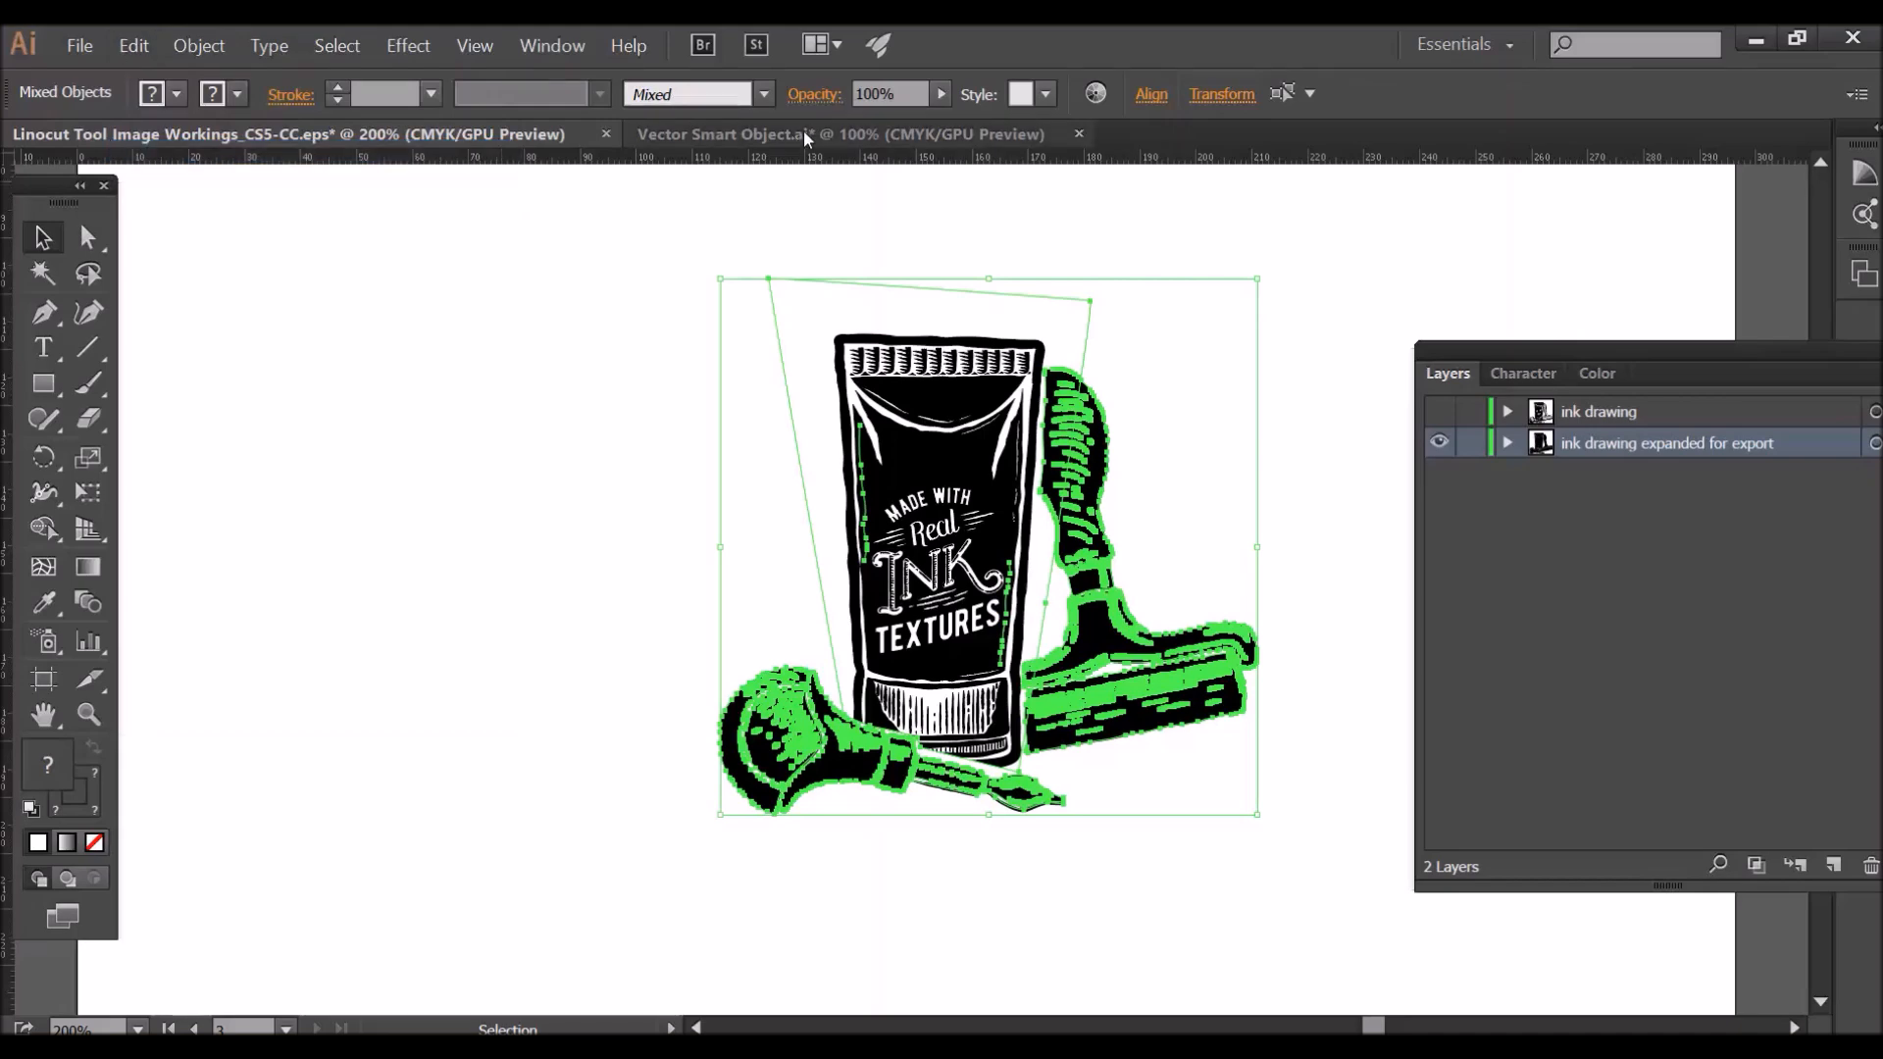
Paste the copied ink tools drawing into Vector Smart Object.ai and position it in the middle of the artboard.
{"action": "left_click", "coordinate": [808, 134]}
{"action": "left_click", "coordinate": [133, 45]}
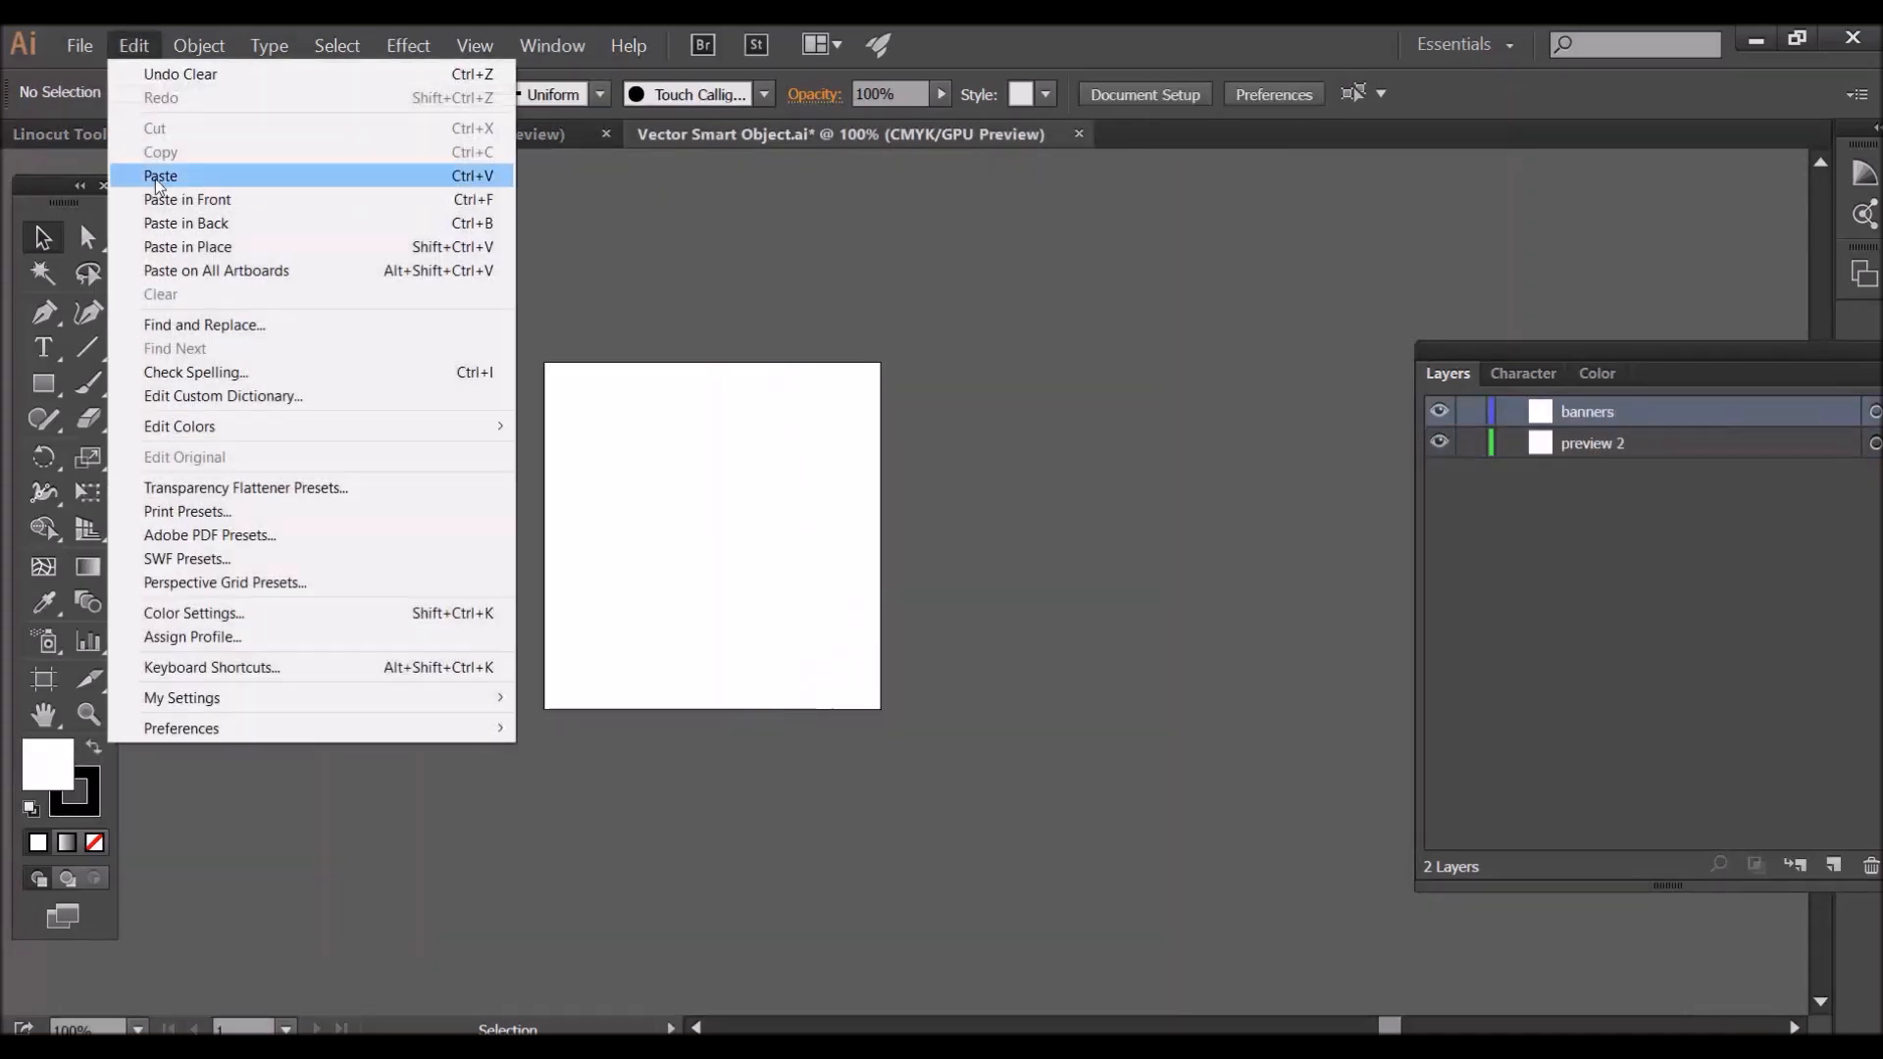
{"action": "left_click", "coordinate": [311, 176]}
{"action": "left_click_drag", "start_coordinate": [905, 603], "coordinate": [740, 565]}
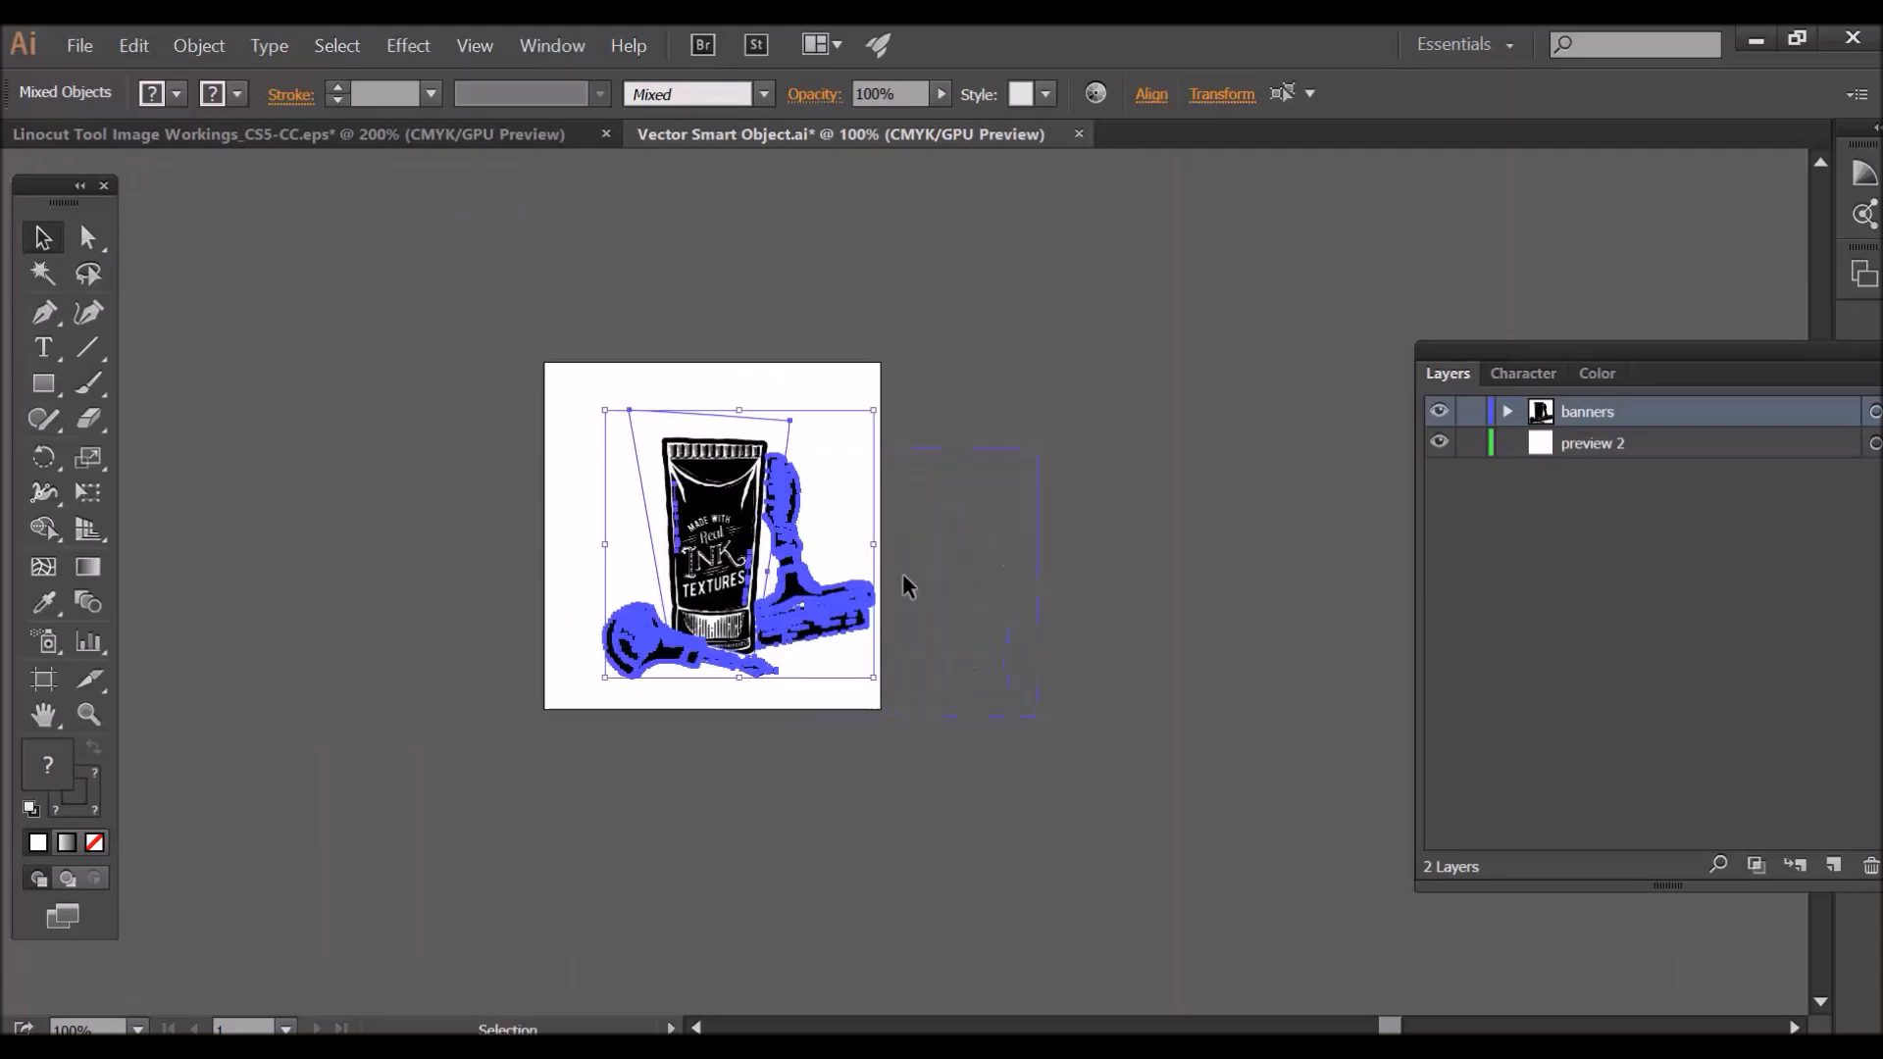
{"action": "left_click", "coordinate": [1025, 574]}
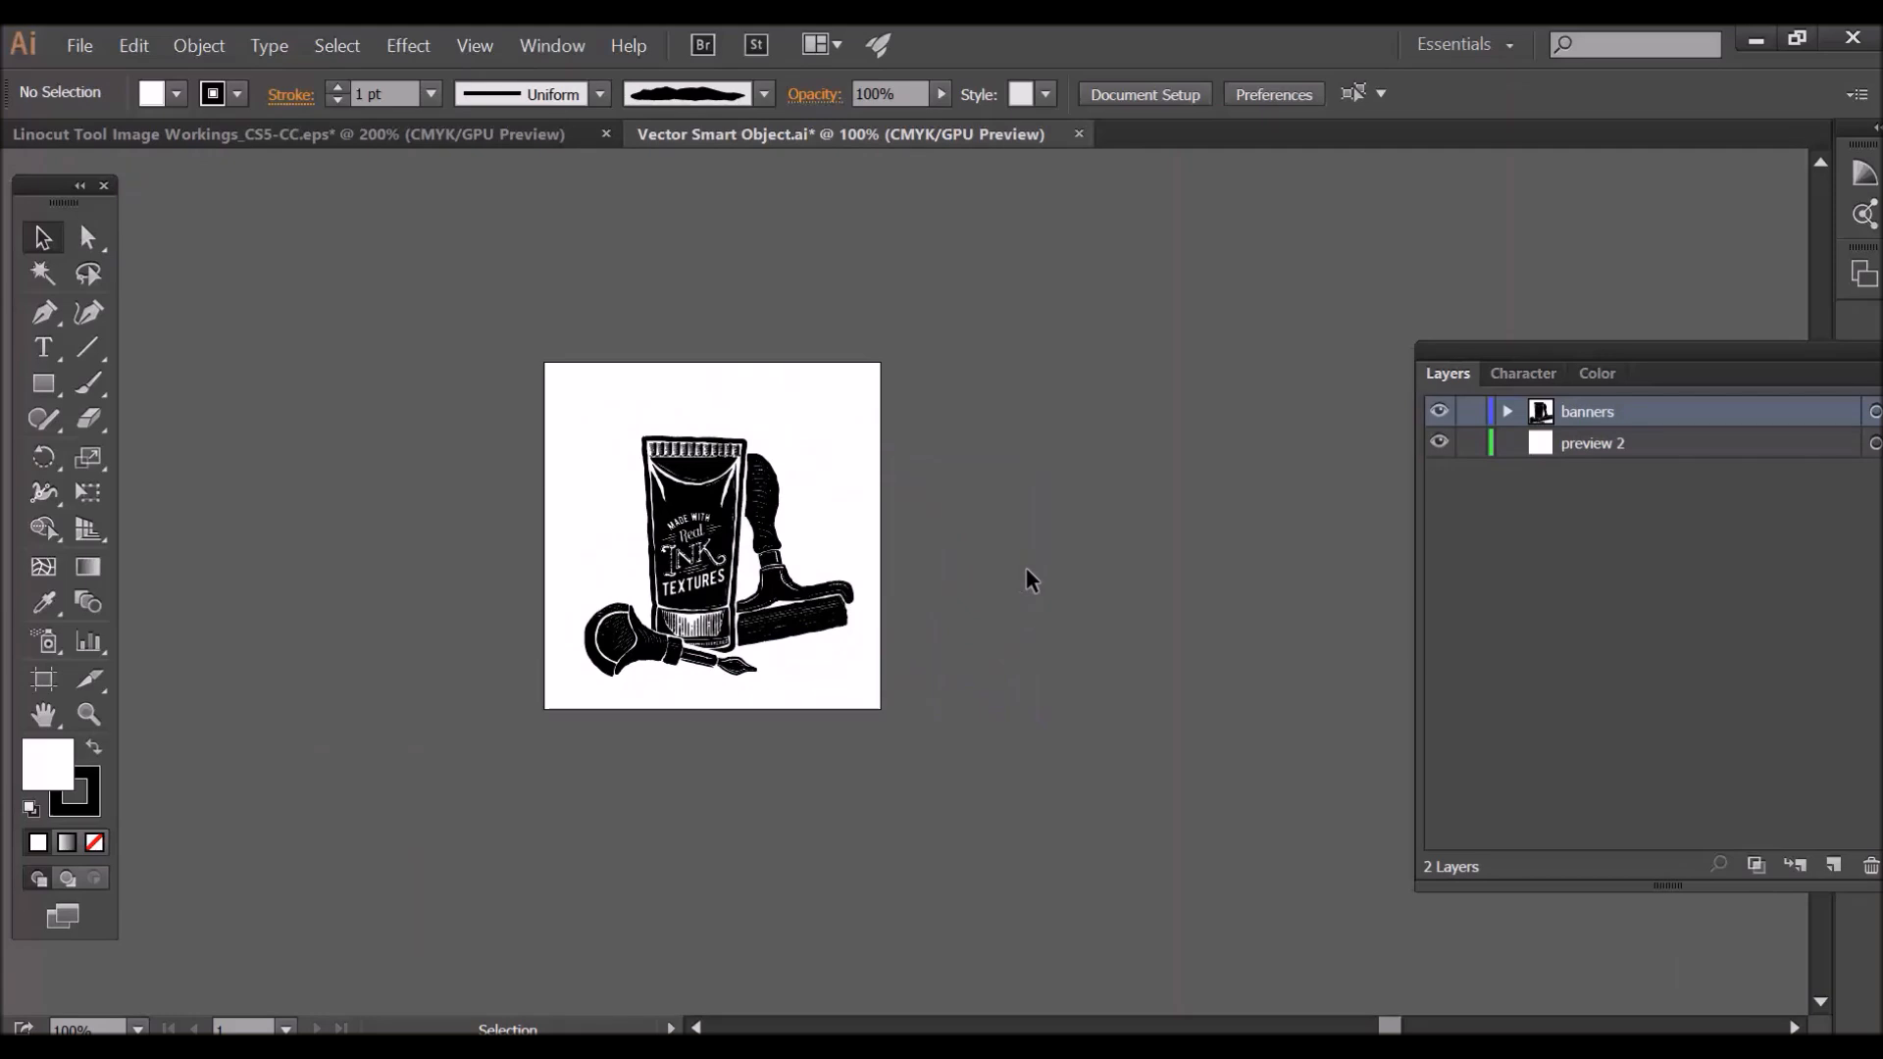
Save Vector Smart Object.ai and switch back to the D for Design_Smart PSD.psd document in Photoshop.
{"action": "left_click", "coordinate": [86, 49]}
{"action": "left_click", "coordinate": [201, 225]}
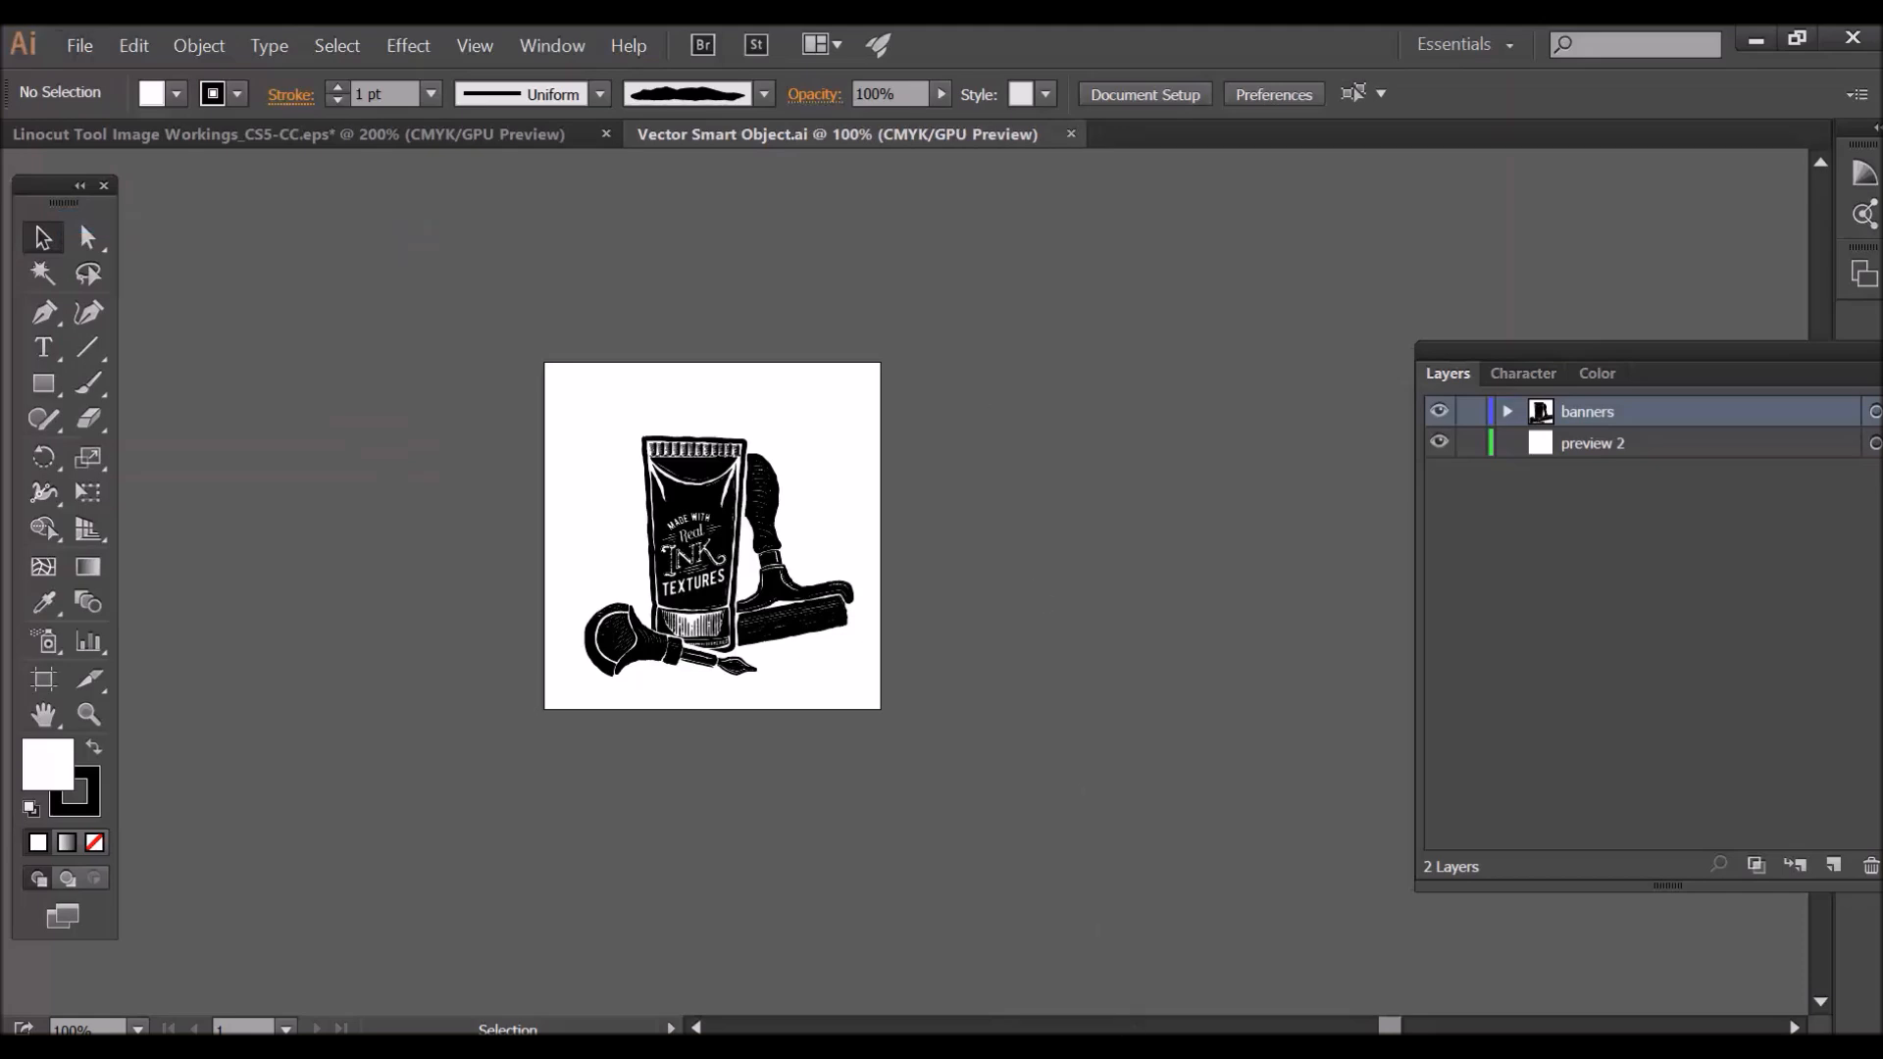
{"action": "left_click", "coordinate": [996, 1045]}
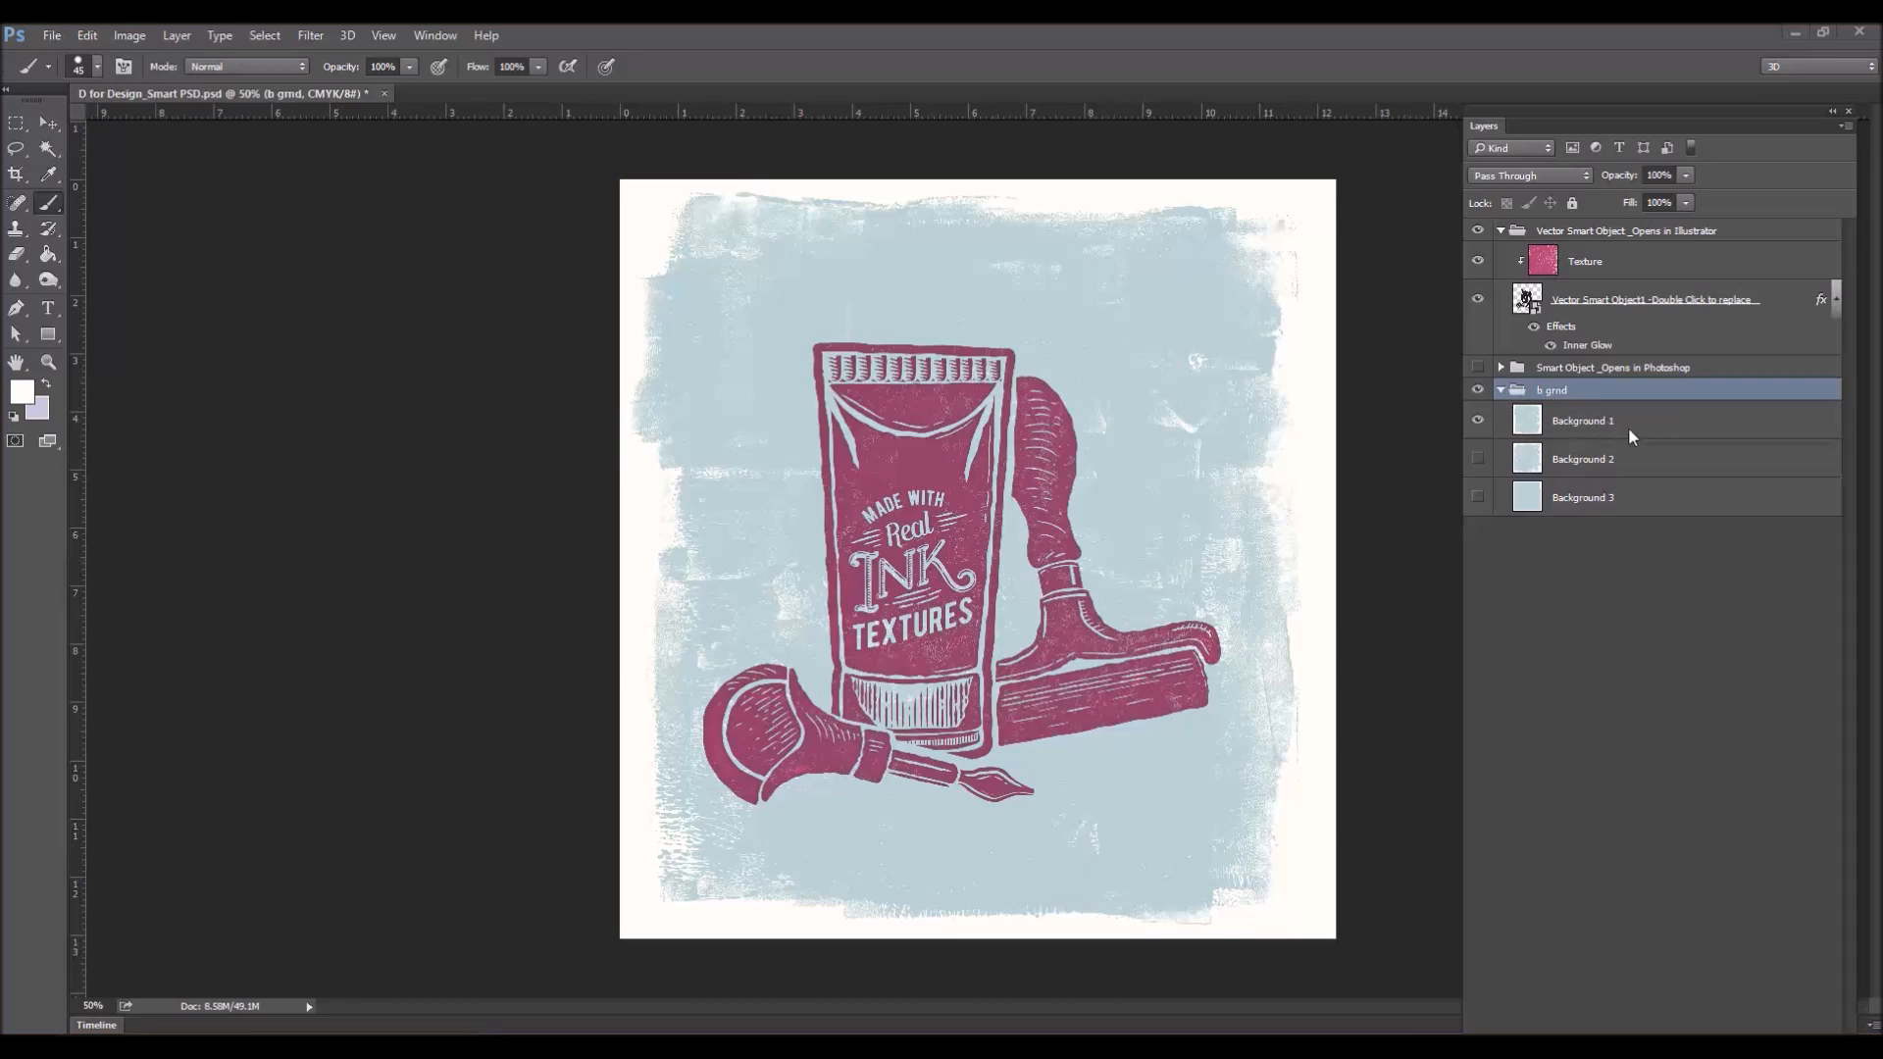
Preview Background 2 and Background 3 in the b grnd group, finish with all three backgrounds visible, and collapse the group.
{"action": "left_click", "coordinate": [1478, 420]}
{"action": "left_click", "coordinate": [1478, 459]}
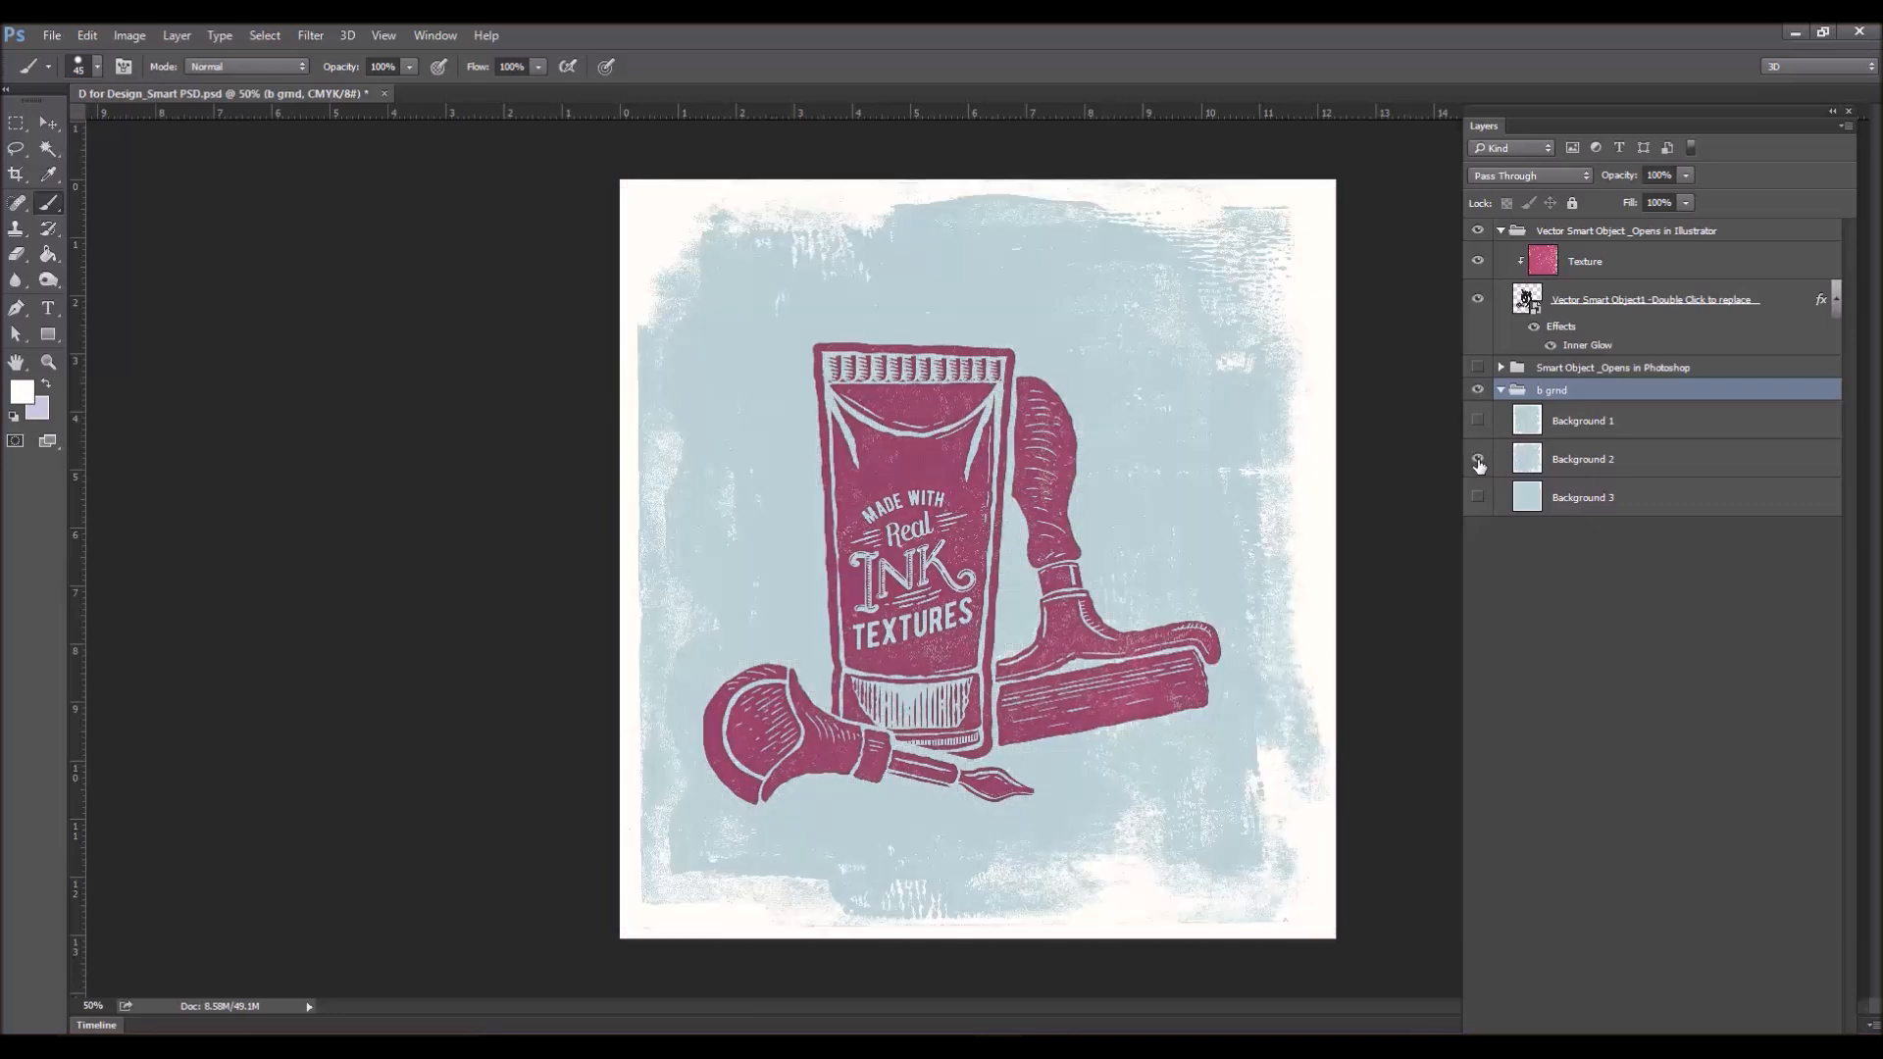
{"action": "left_click", "coordinate": [1478, 459]}
{"action": "left_click", "coordinate": [1478, 497]}
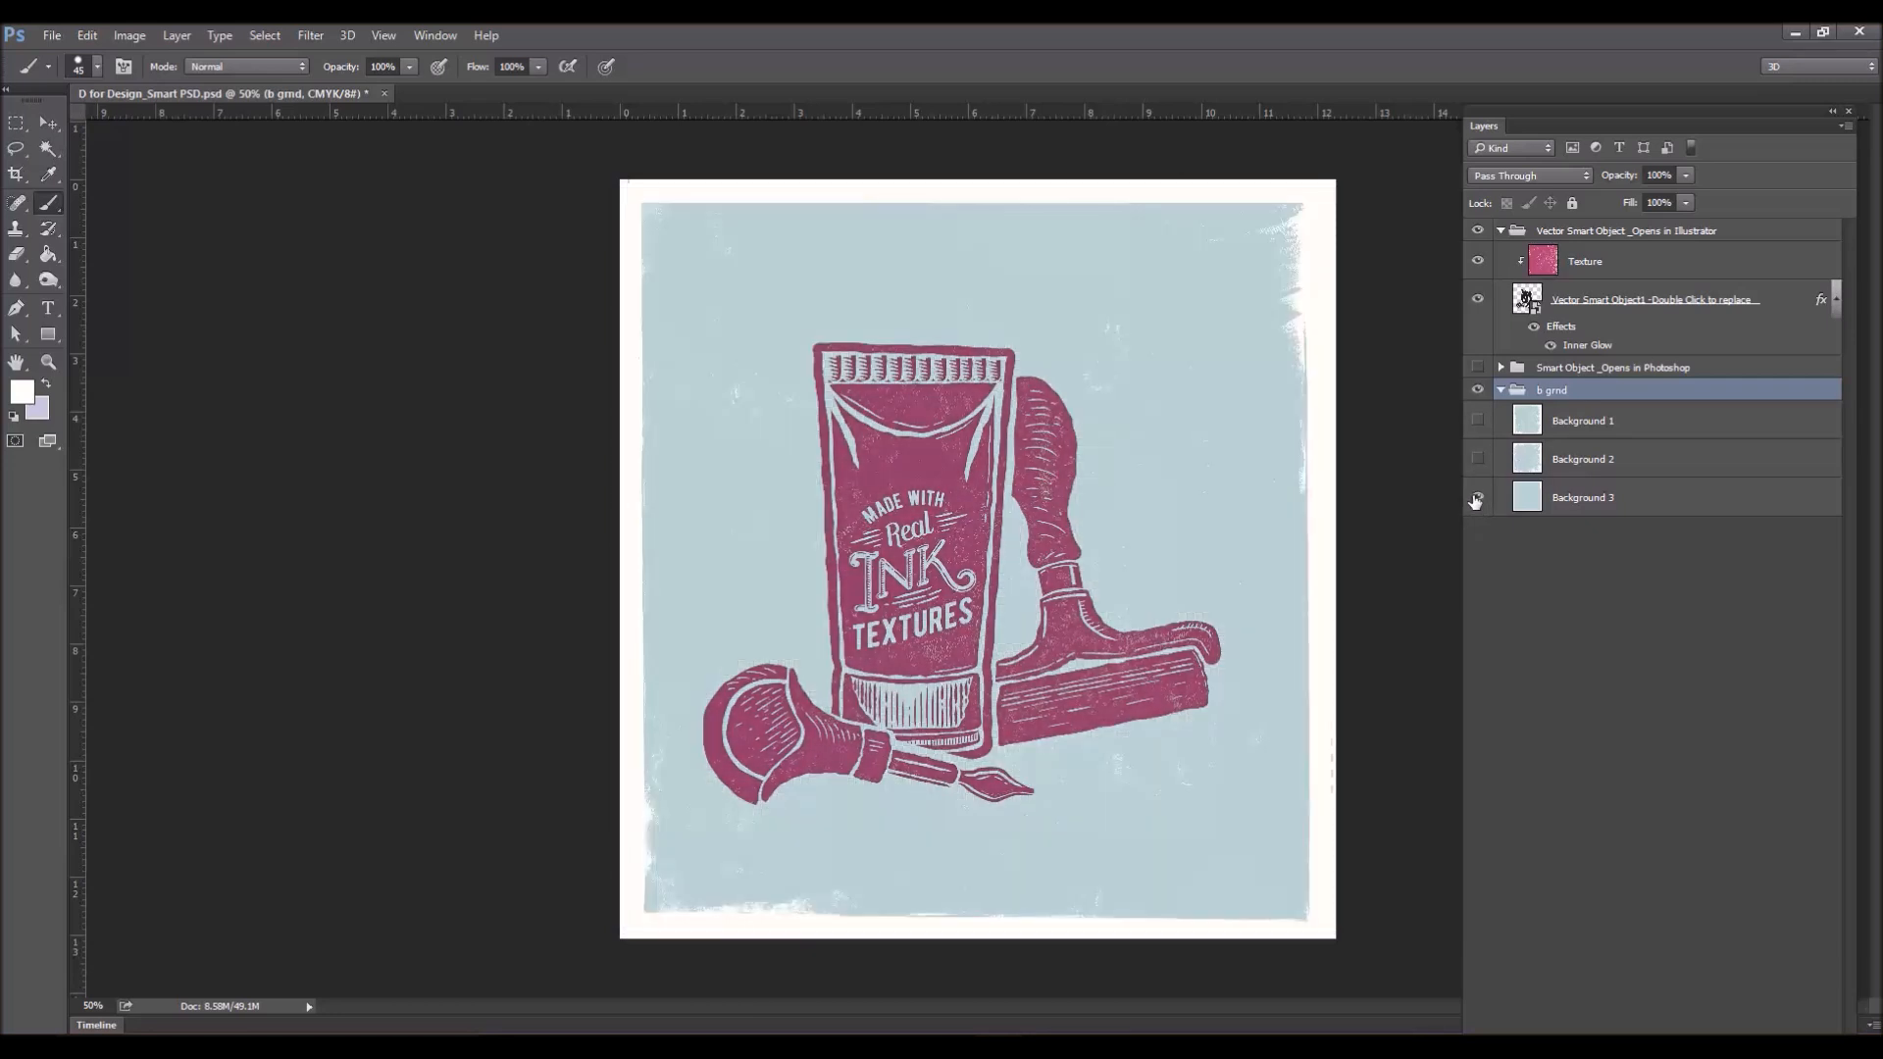
{"action": "left_click", "coordinate": [1478, 420]}
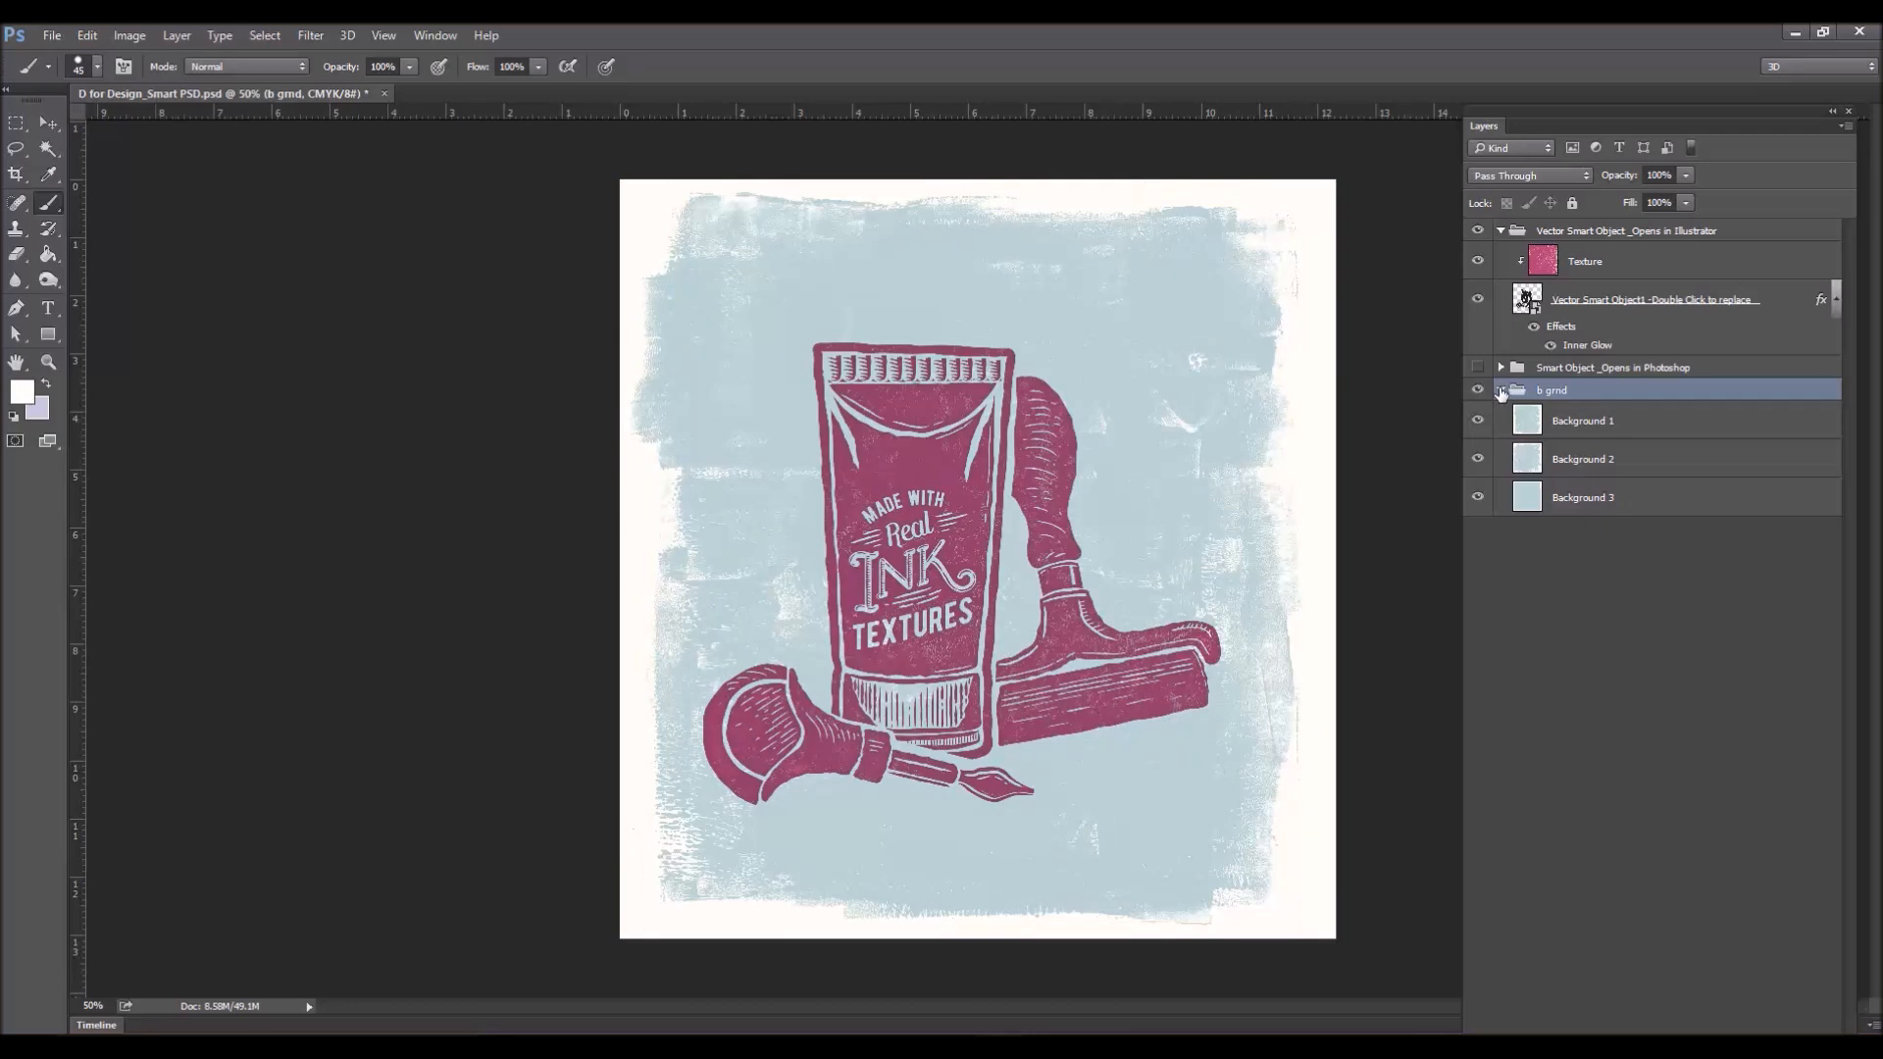
{"action": "left_click", "coordinate": [1500, 390]}
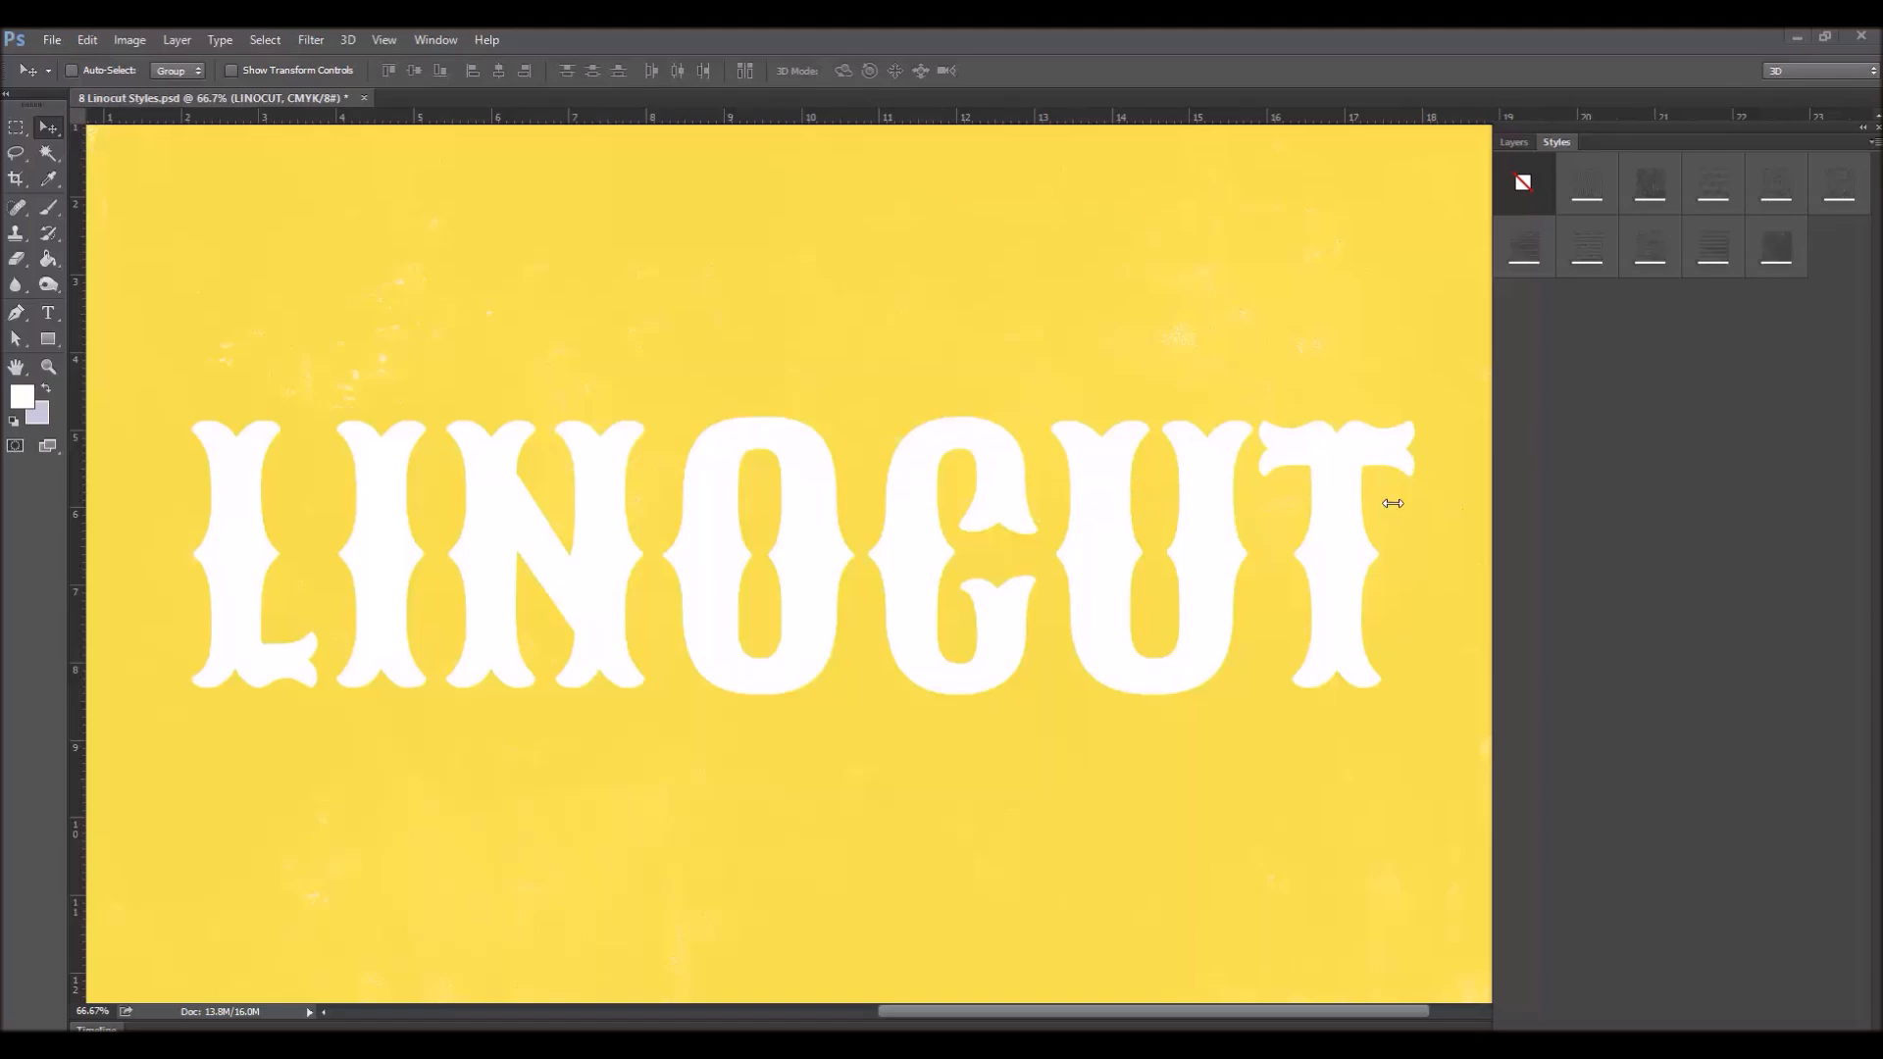
Try the first-row linocut styles one after another on the LINOCUT text layer.
{"action": "left_click", "coordinate": [1518, 144]}
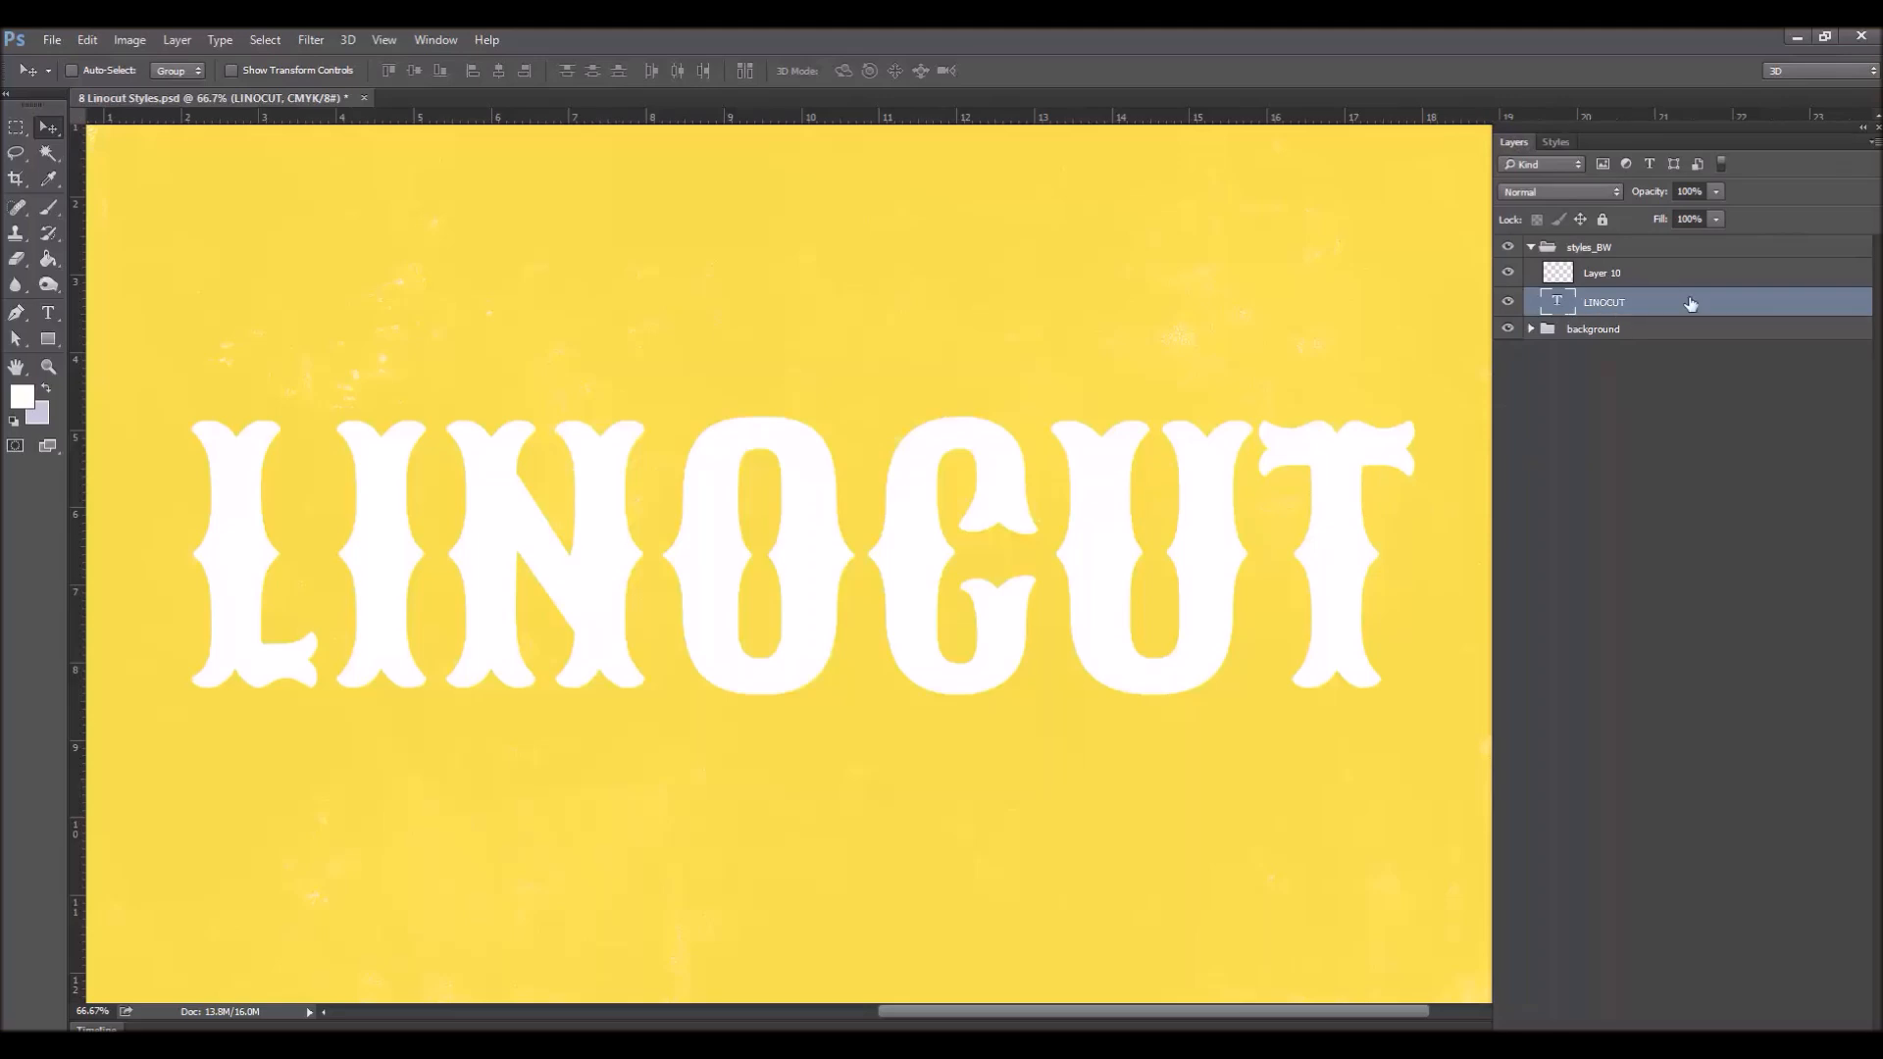
{"action": "left_click", "coordinate": [1556, 143]}
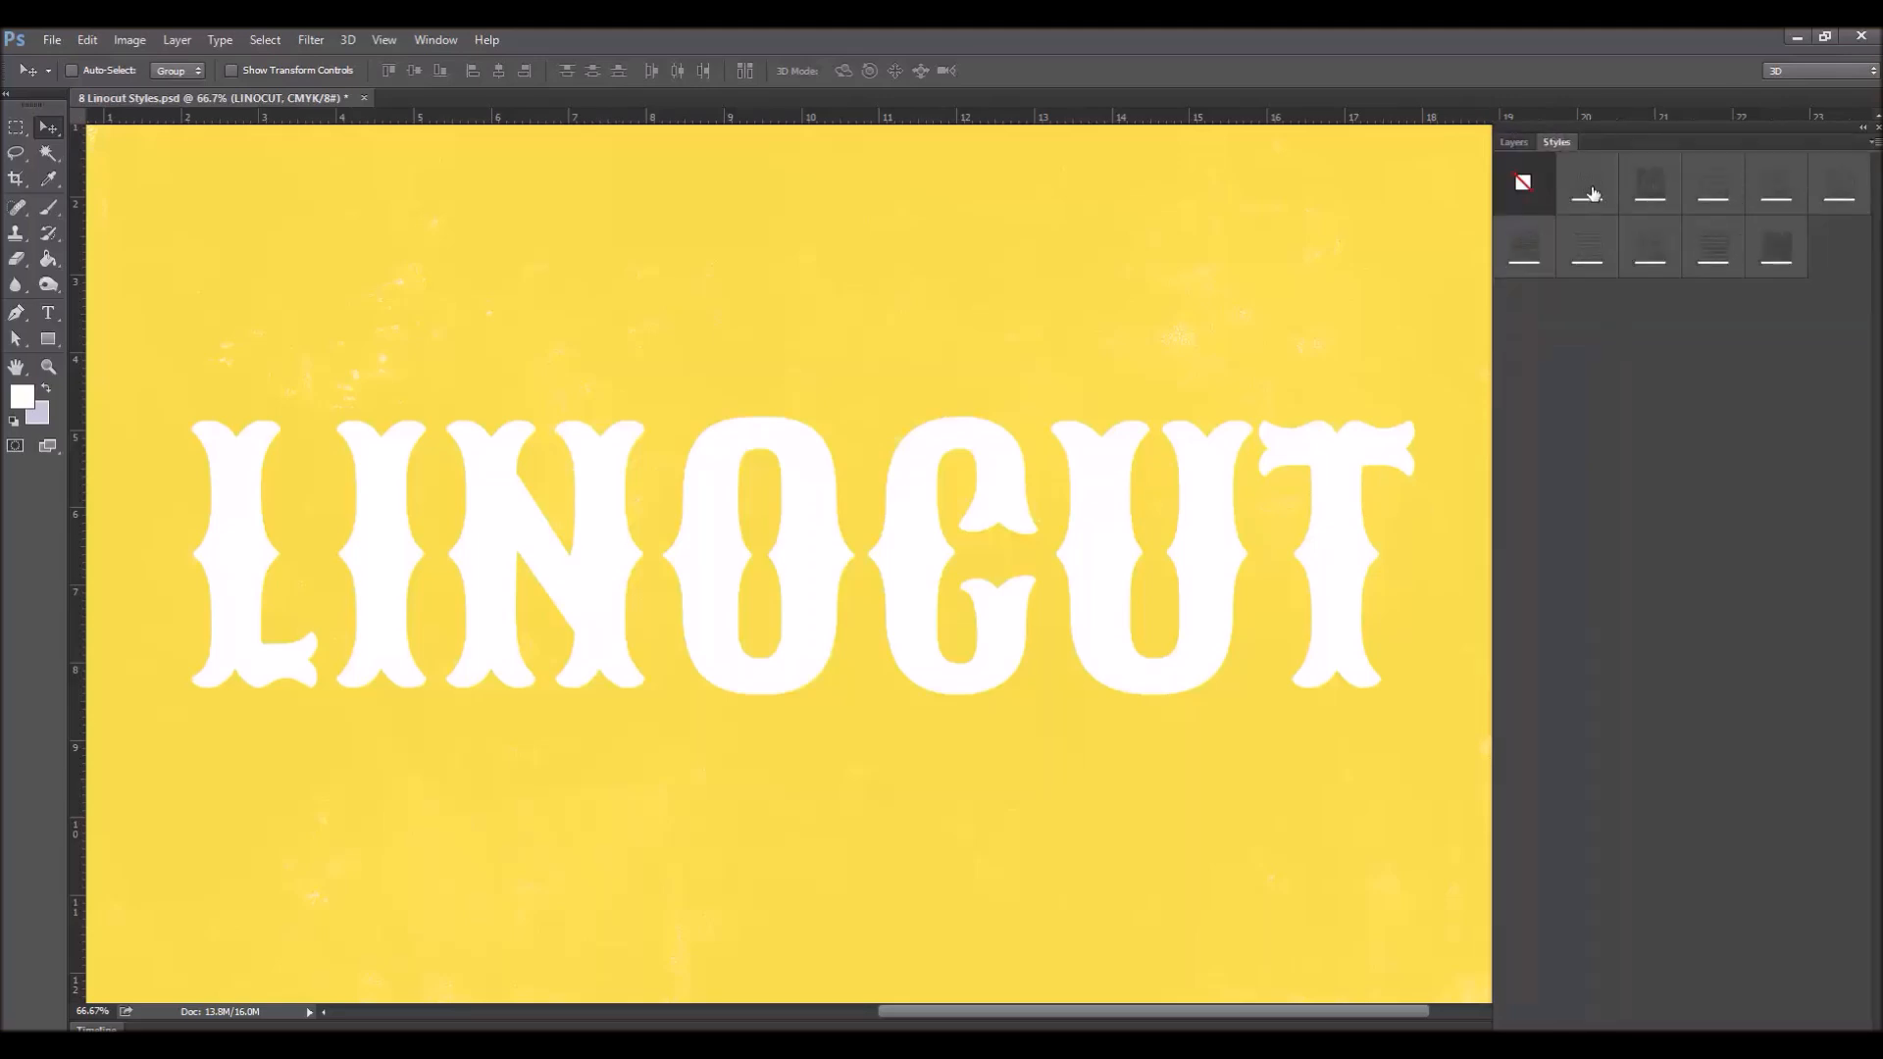
{"action": "left_click", "coordinate": [1589, 194]}
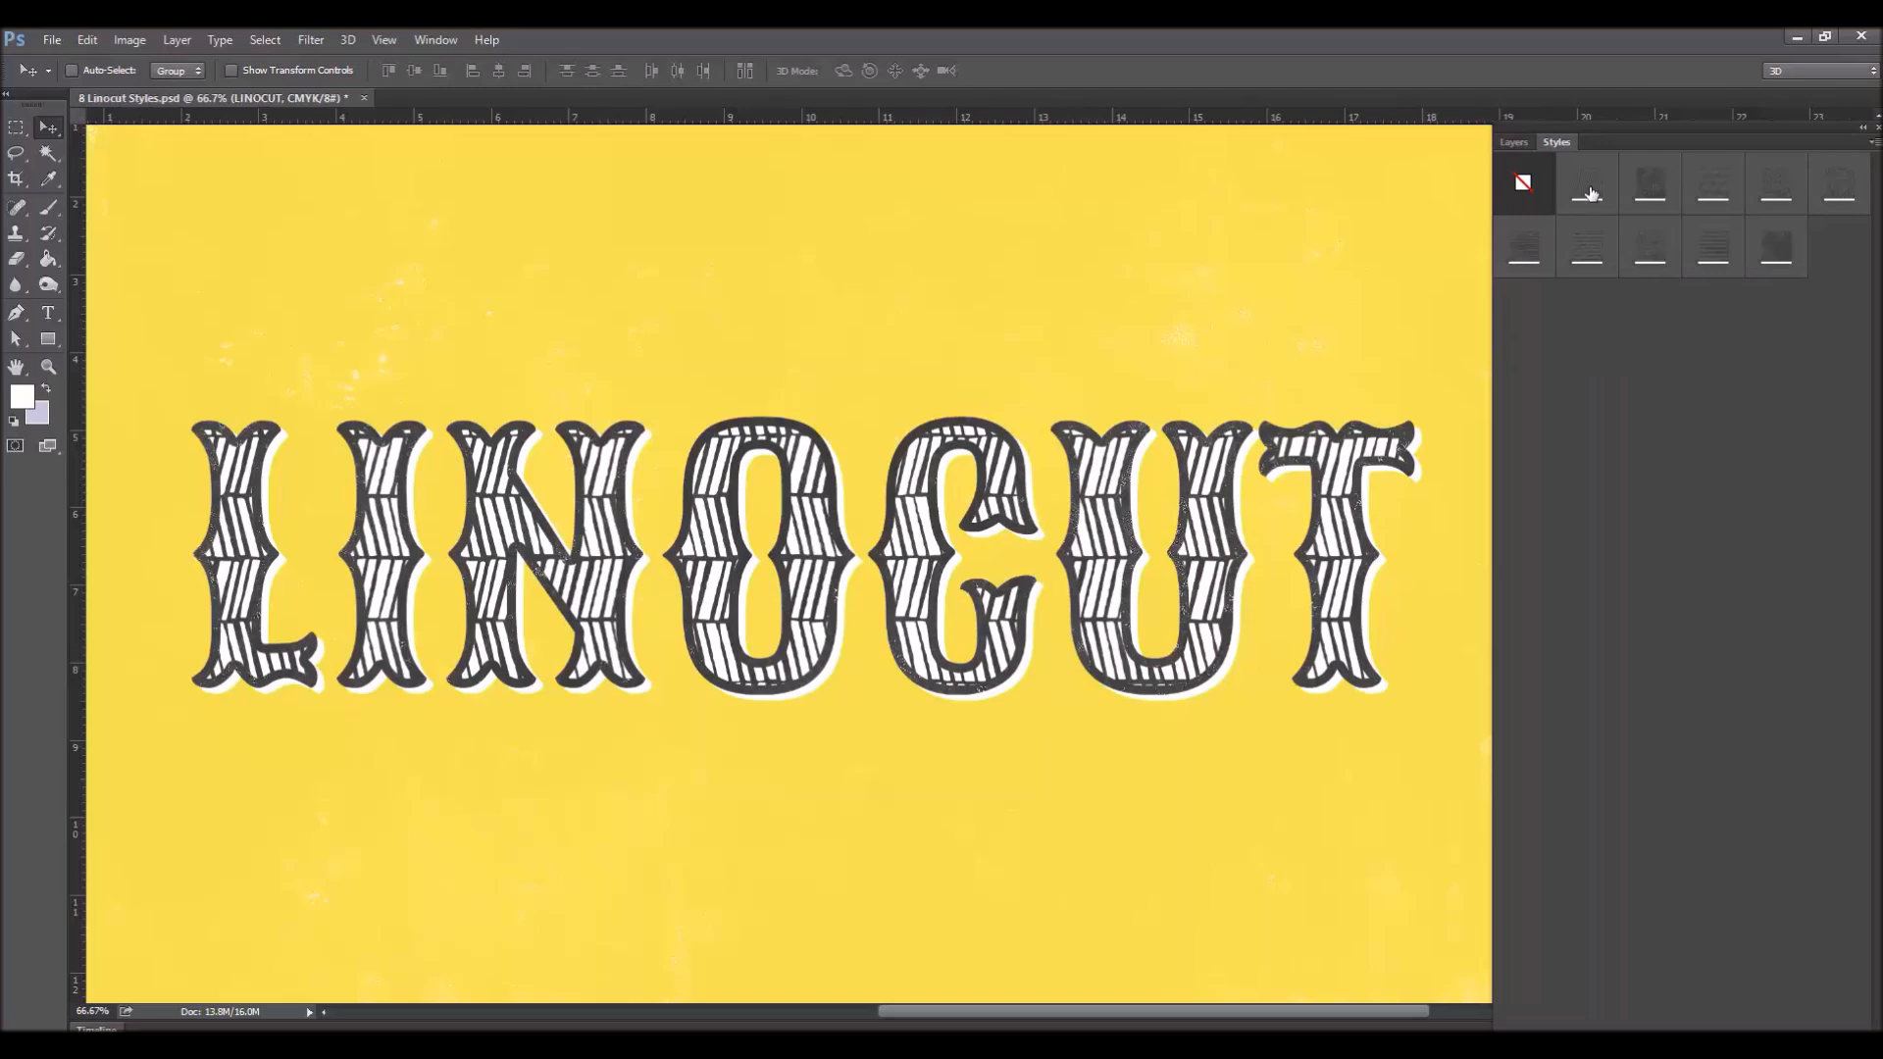
{"action": "left_click", "coordinate": [1652, 187]}
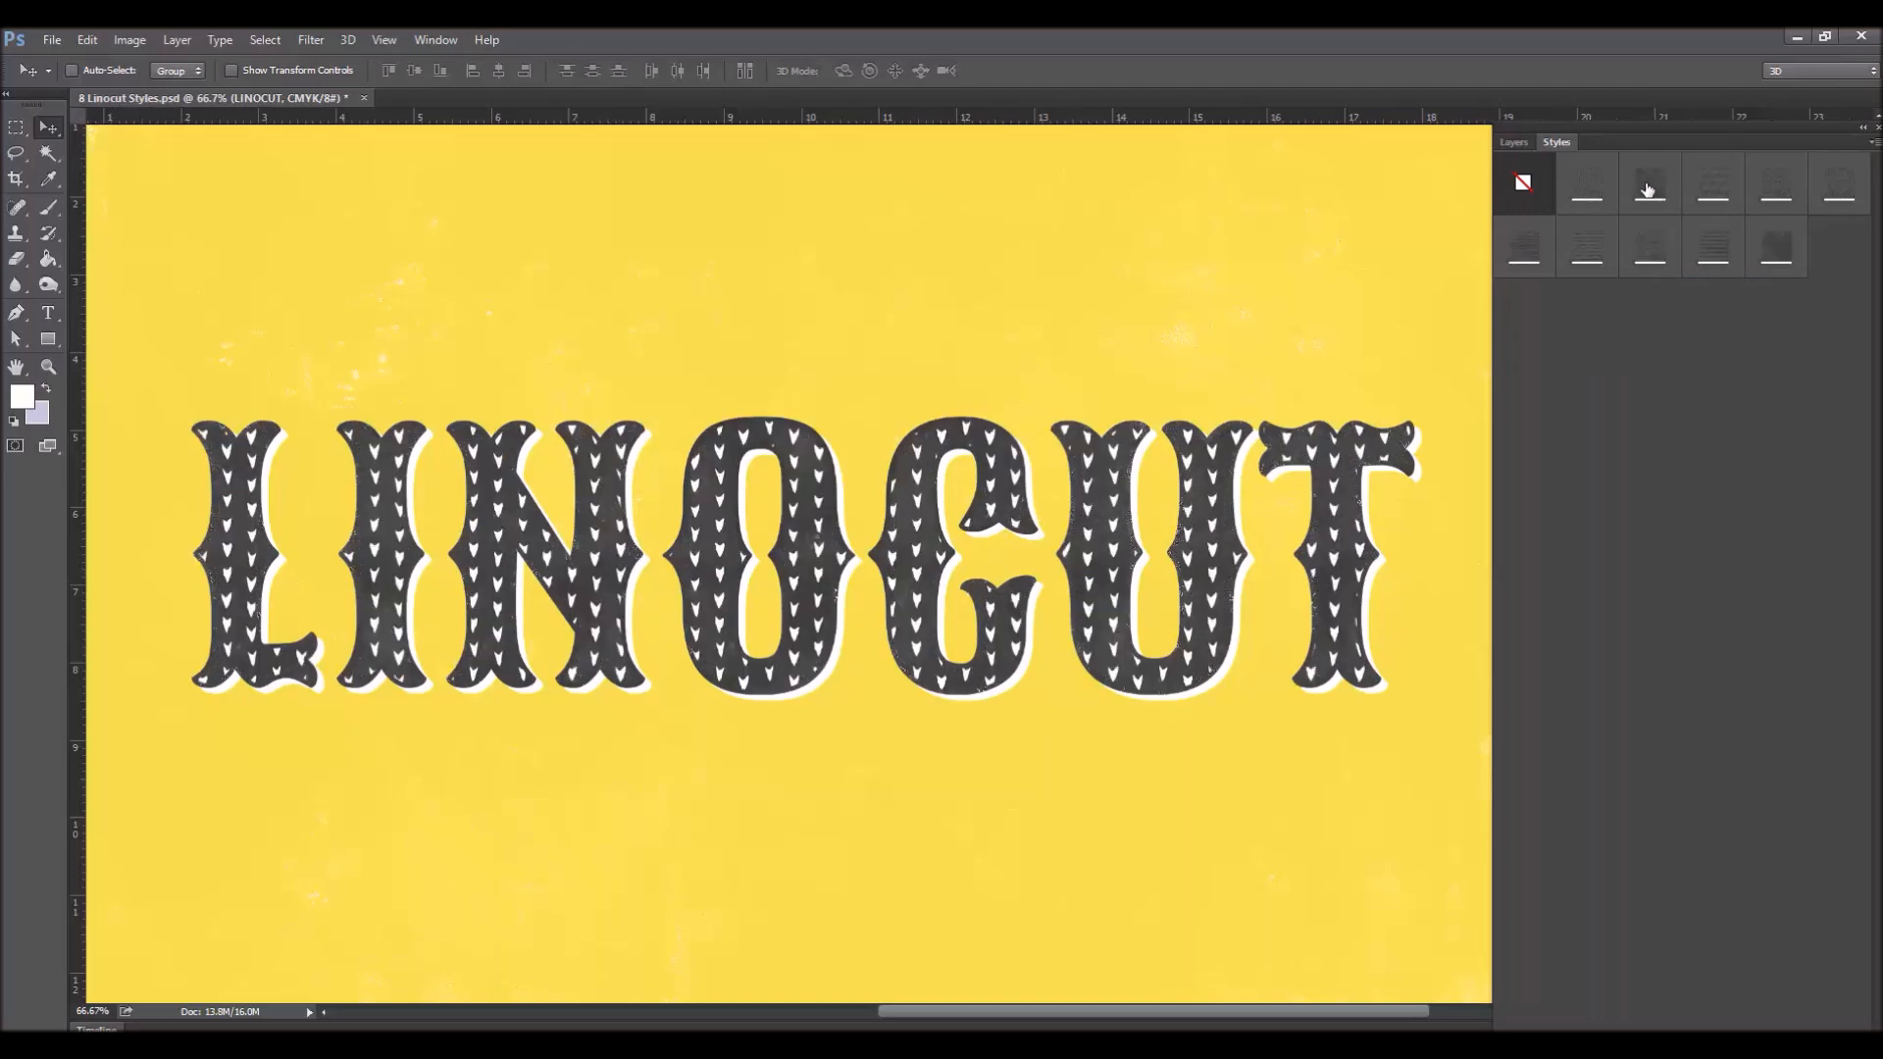
{"action": "left_click", "coordinate": [1716, 186]}
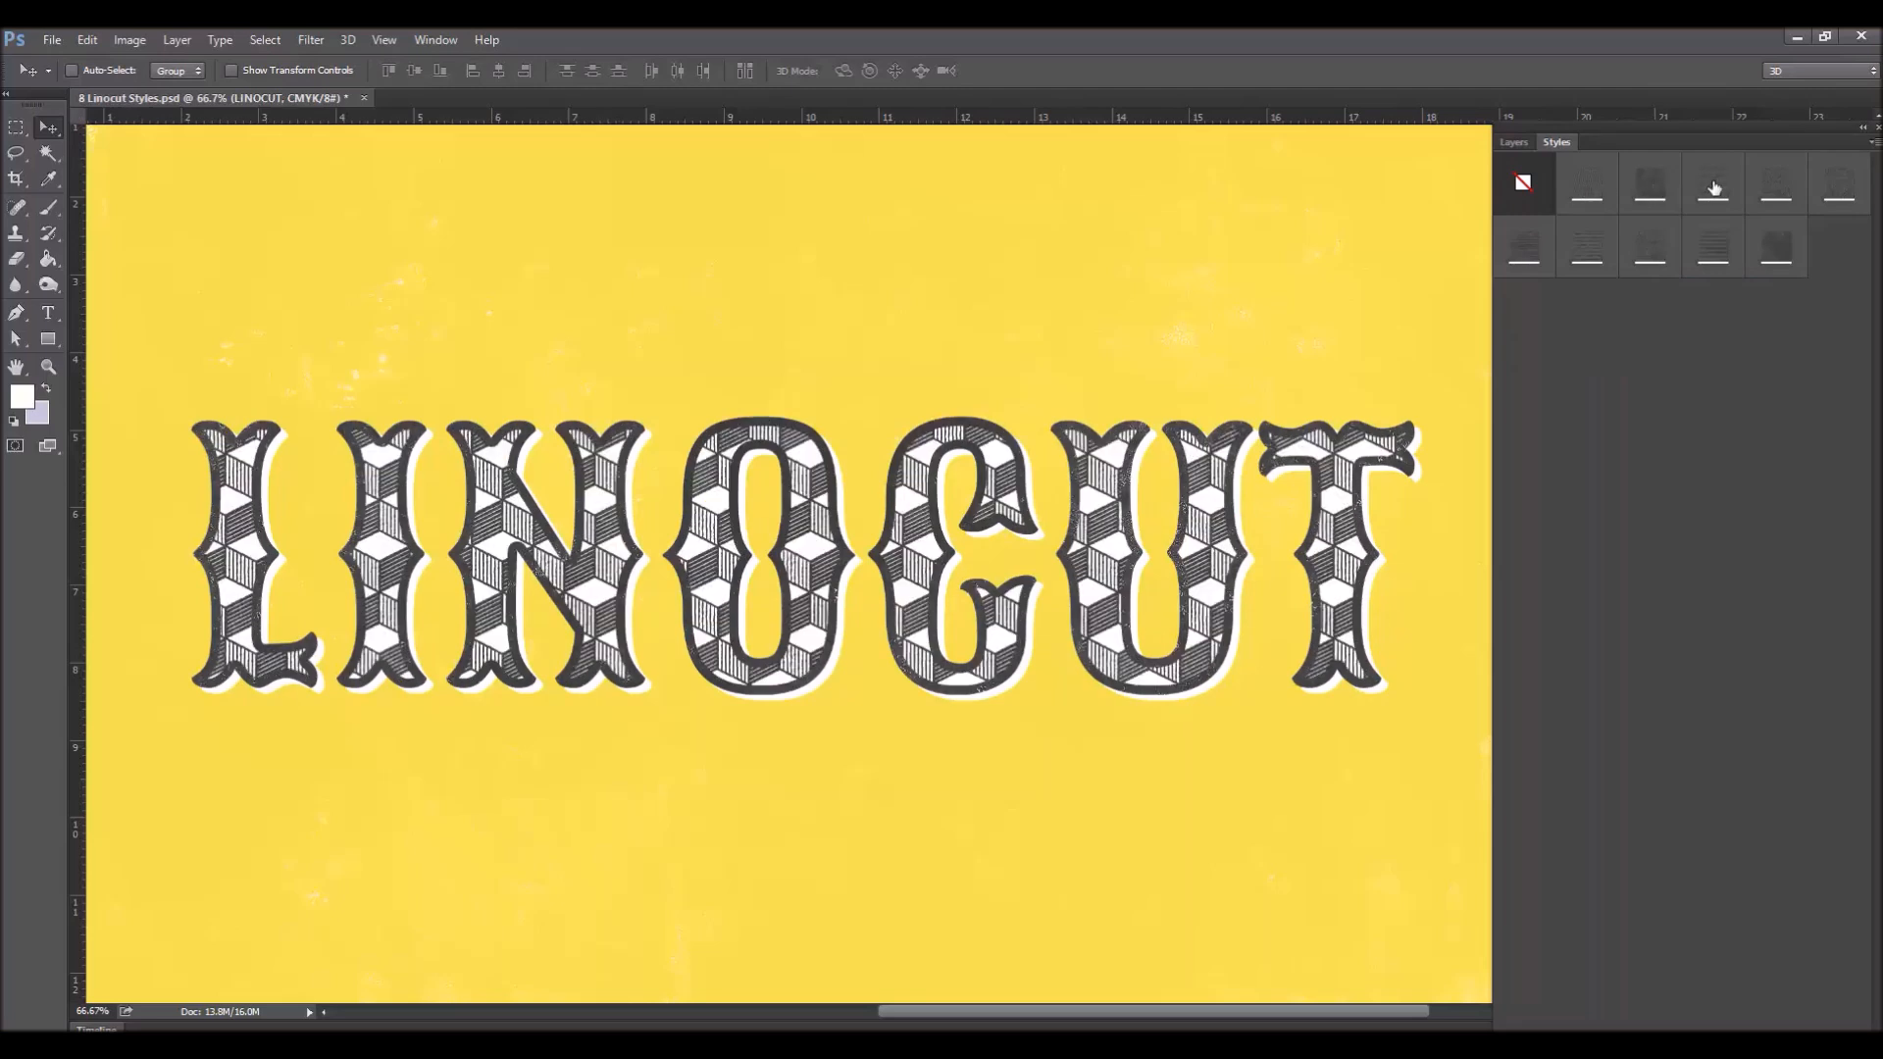
{"action": "left_click", "coordinate": [1778, 188]}
{"action": "left_click", "coordinate": [1840, 188]}
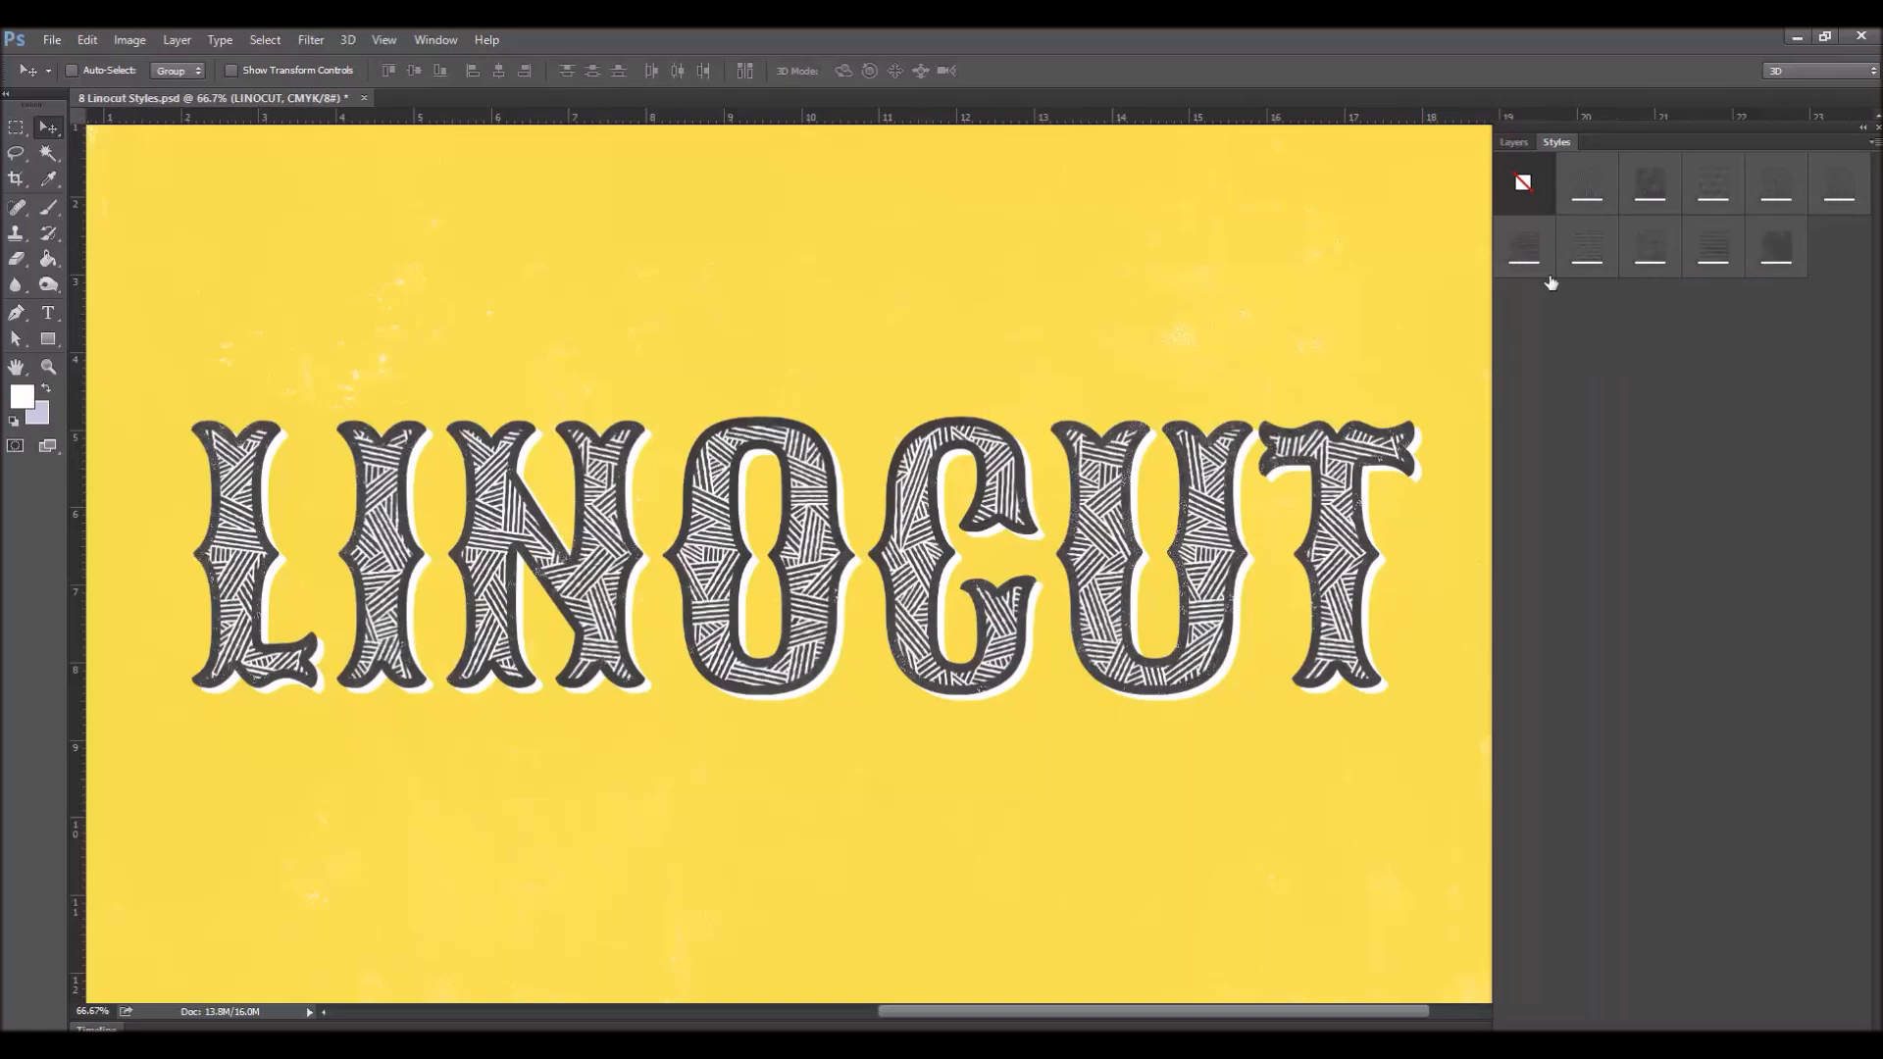
Preview the second-row linocut styles on the LINOCUT text, finishing with the first linocut style of slanted hatched blocks applied.
{"action": "left_click", "coordinate": [1583, 255]}
{"action": "left_click", "coordinate": [1649, 253]}
{"action": "left_click", "coordinate": [1701, 251]}
{"action": "left_click", "coordinate": [1706, 248]}
{"action": "left_click", "coordinate": [1790, 252]}
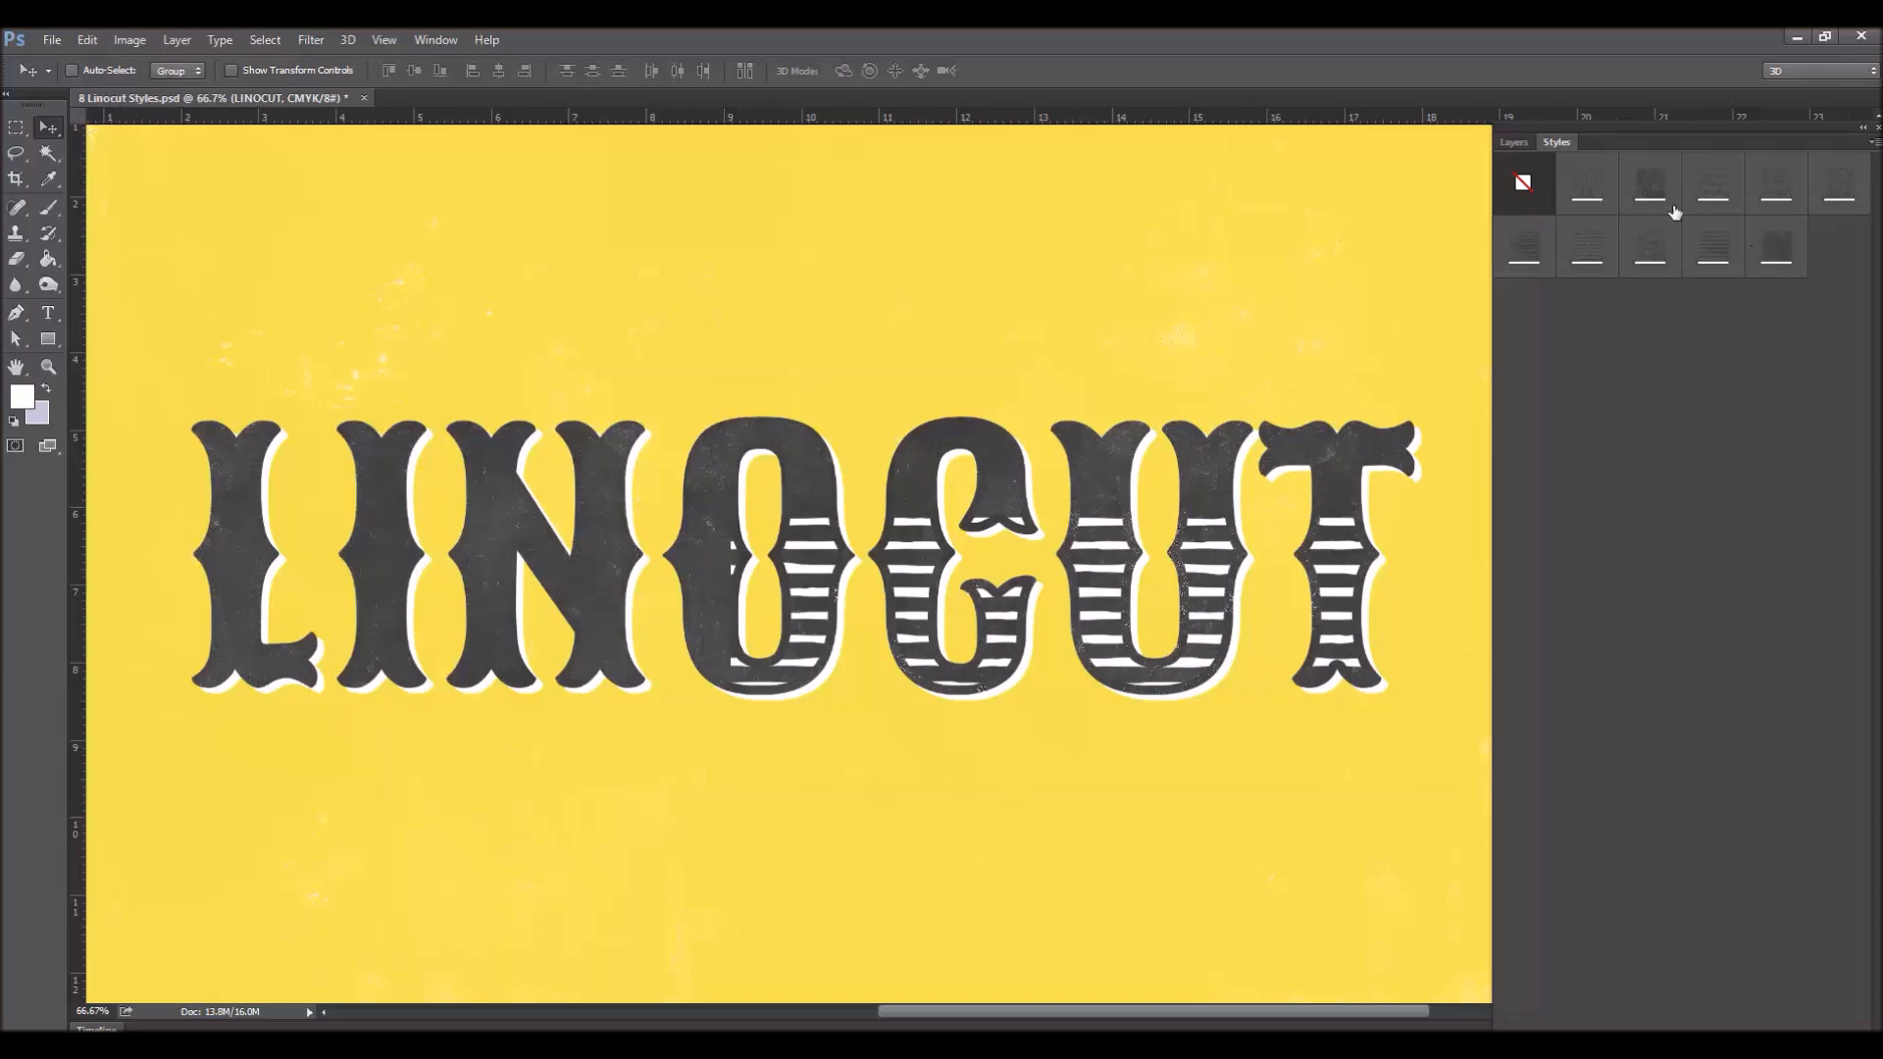
{"action": "left_click", "coordinate": [1589, 203]}
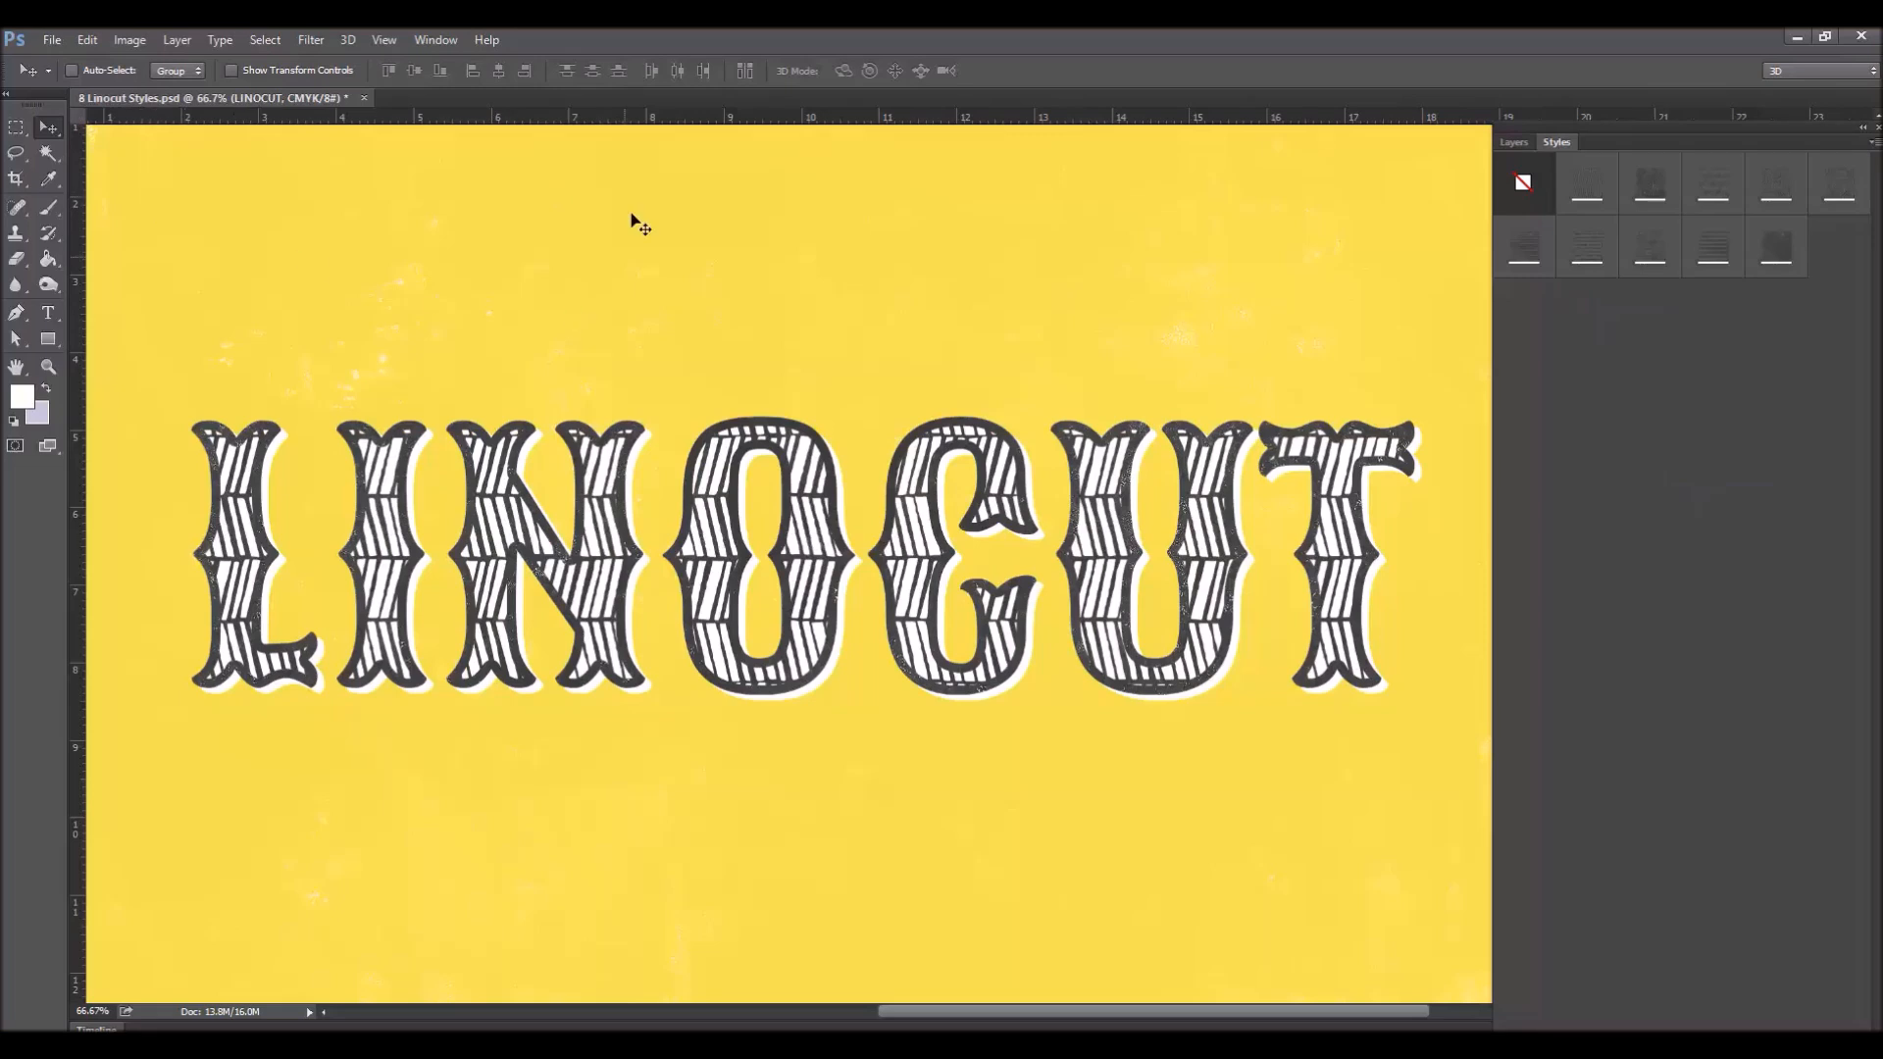
Scale the LINOCUT layer's effects, previewing 125% and settling on 50%.
{"action": "left_click", "coordinate": [176, 39]}
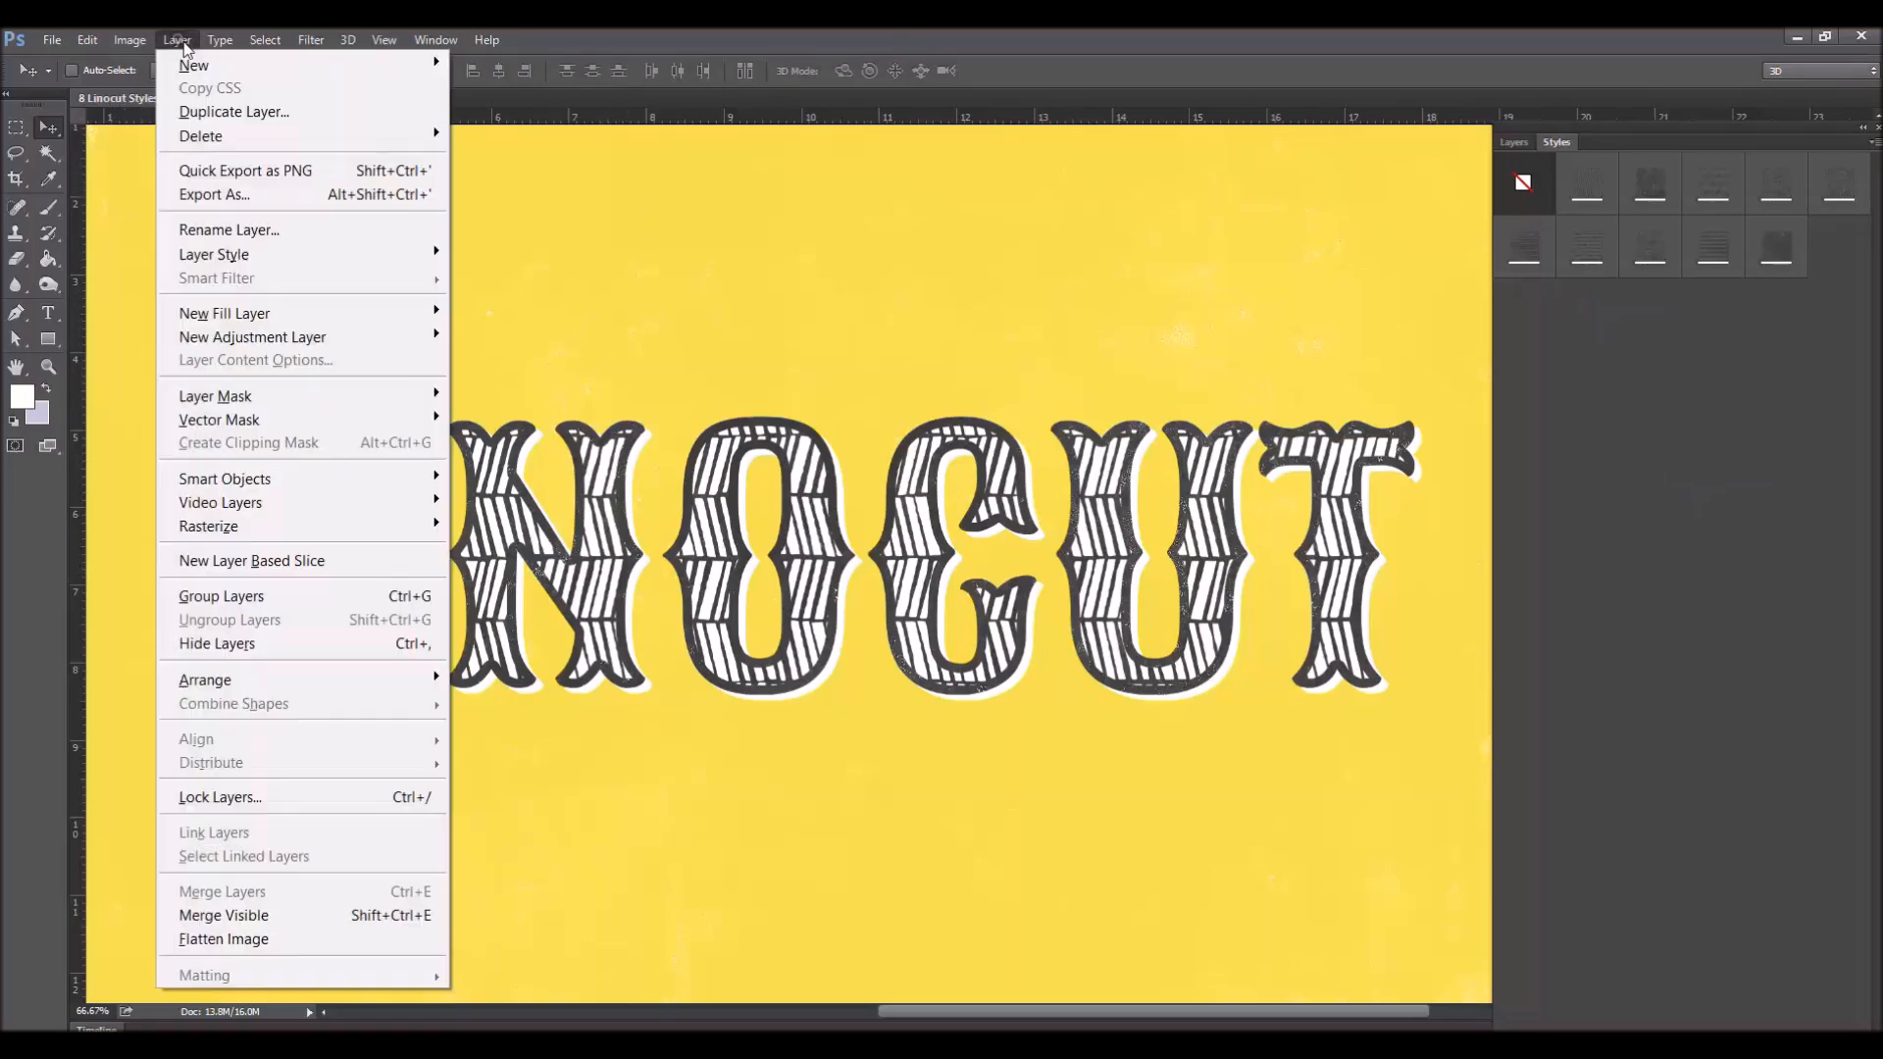
{"action": "mouse_move", "coordinate": [344, 258]}
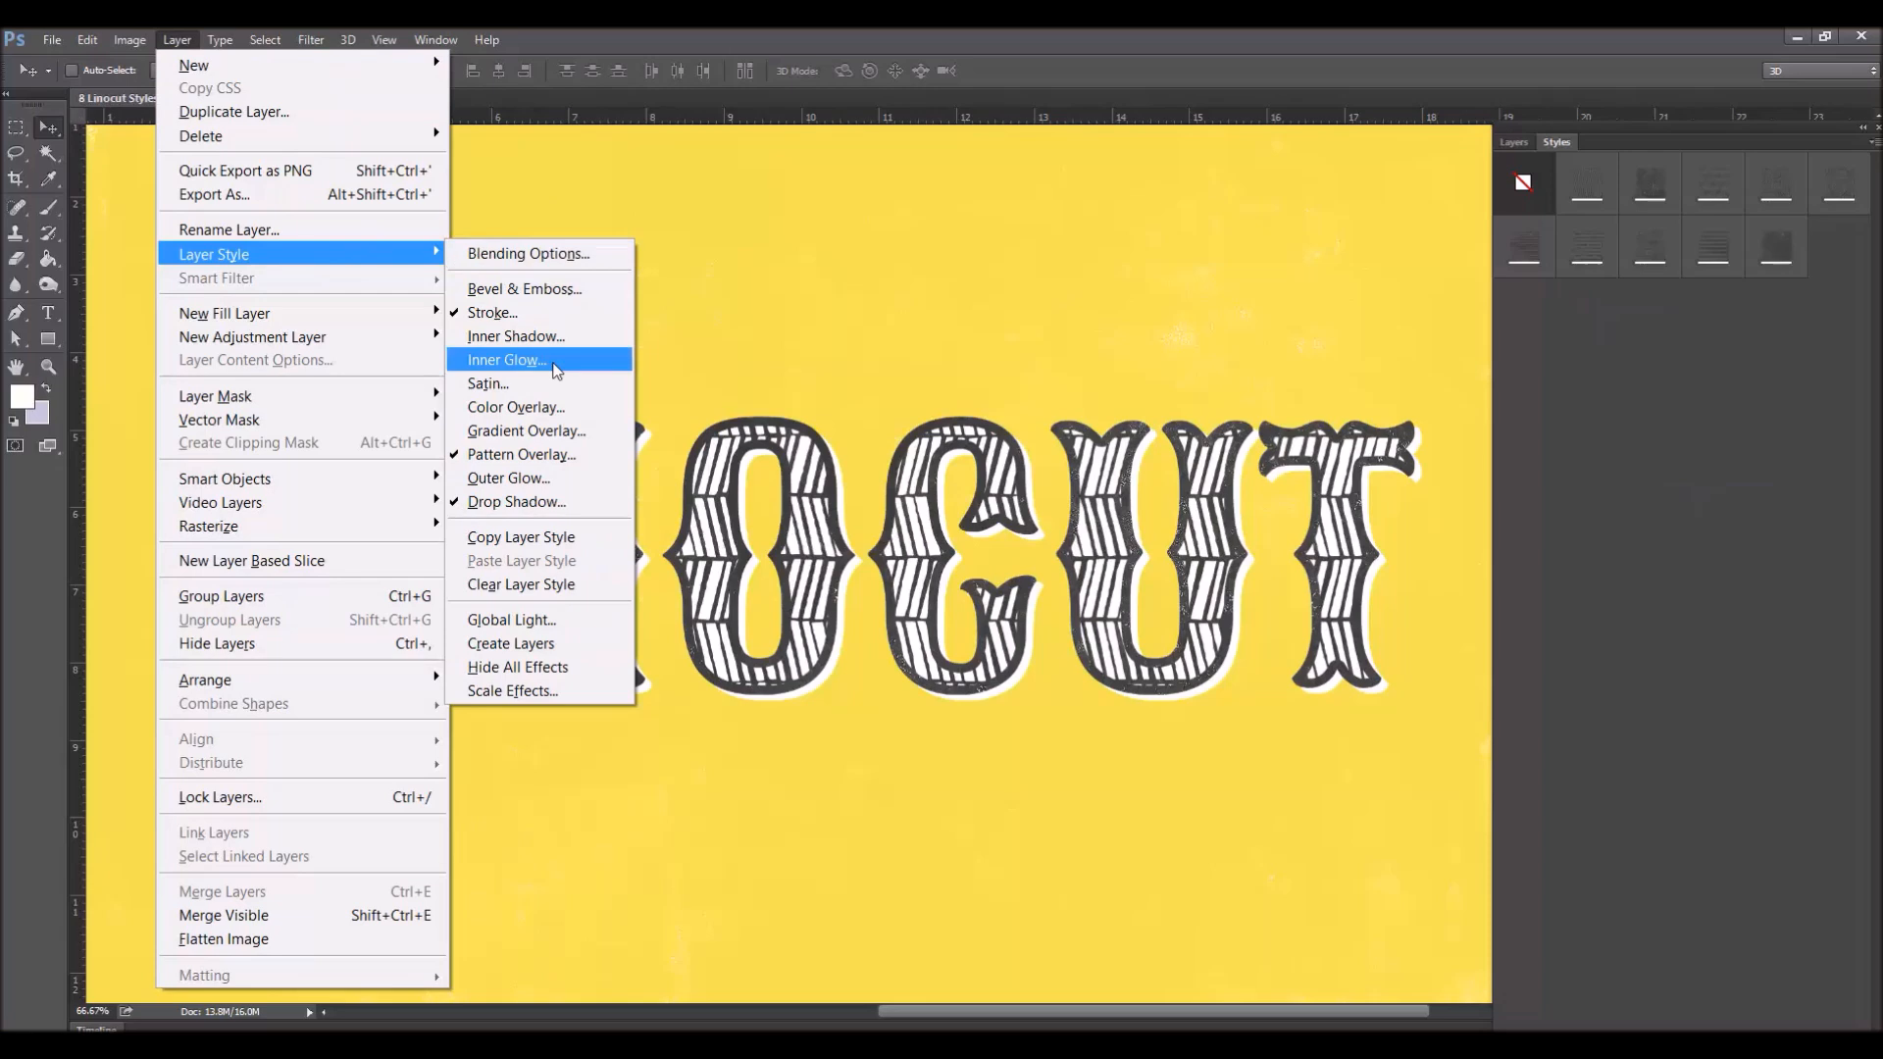
{"action": "left_click", "coordinate": [558, 691]}
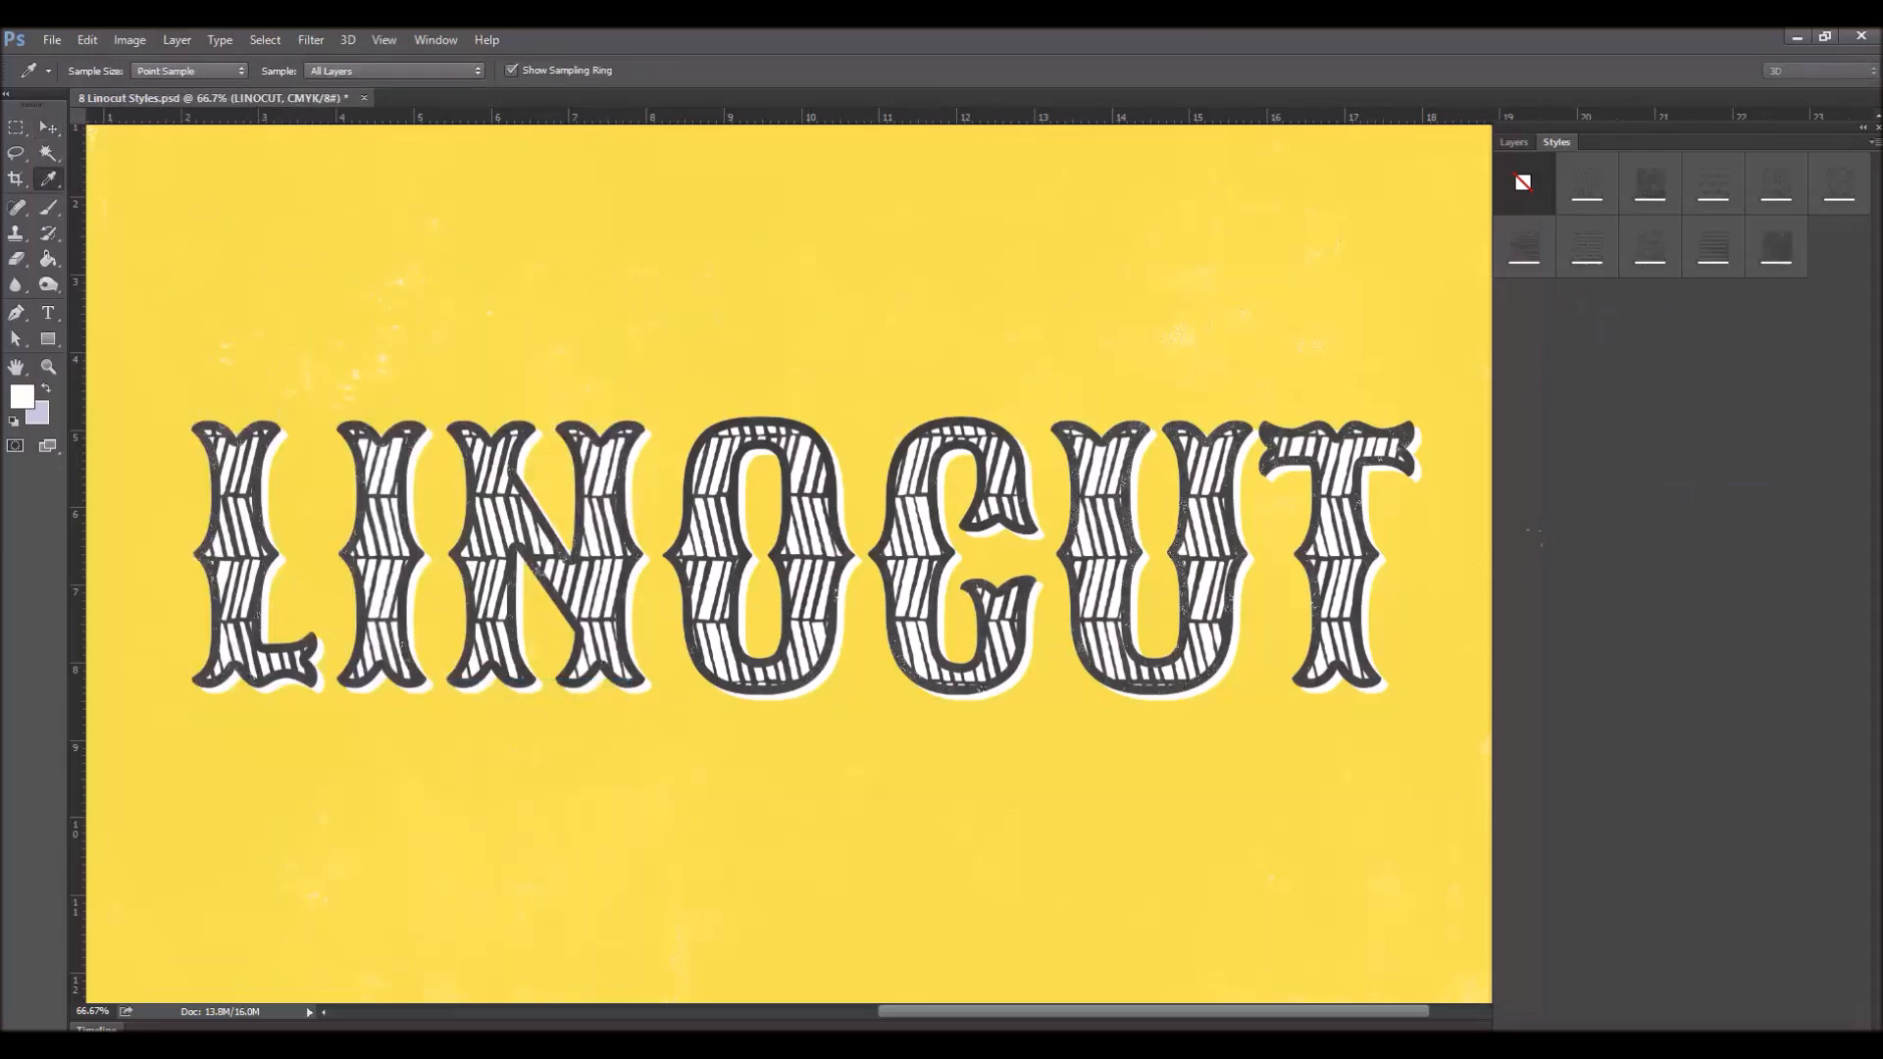
{"action": "left_click_drag", "start_coordinate": [1354, 804], "coordinate": [916, 228]}
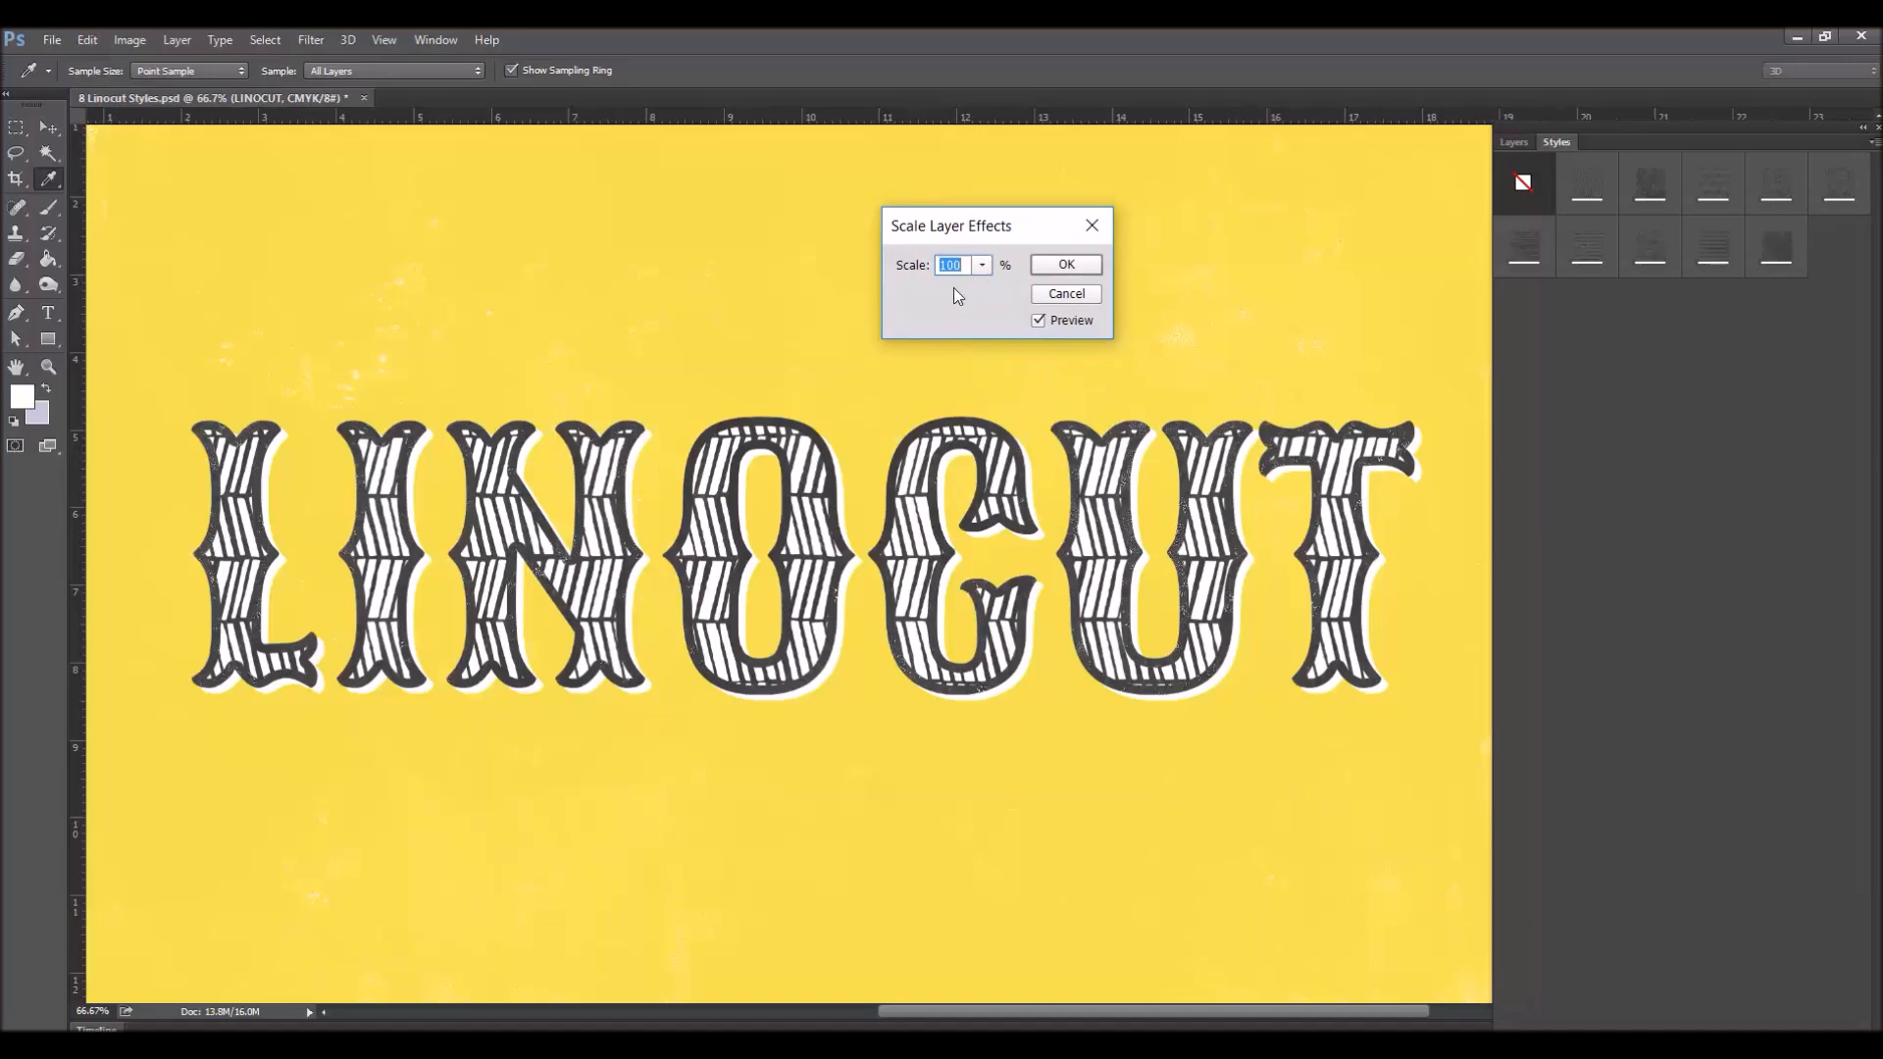
{"action": "type", "text": "125"}
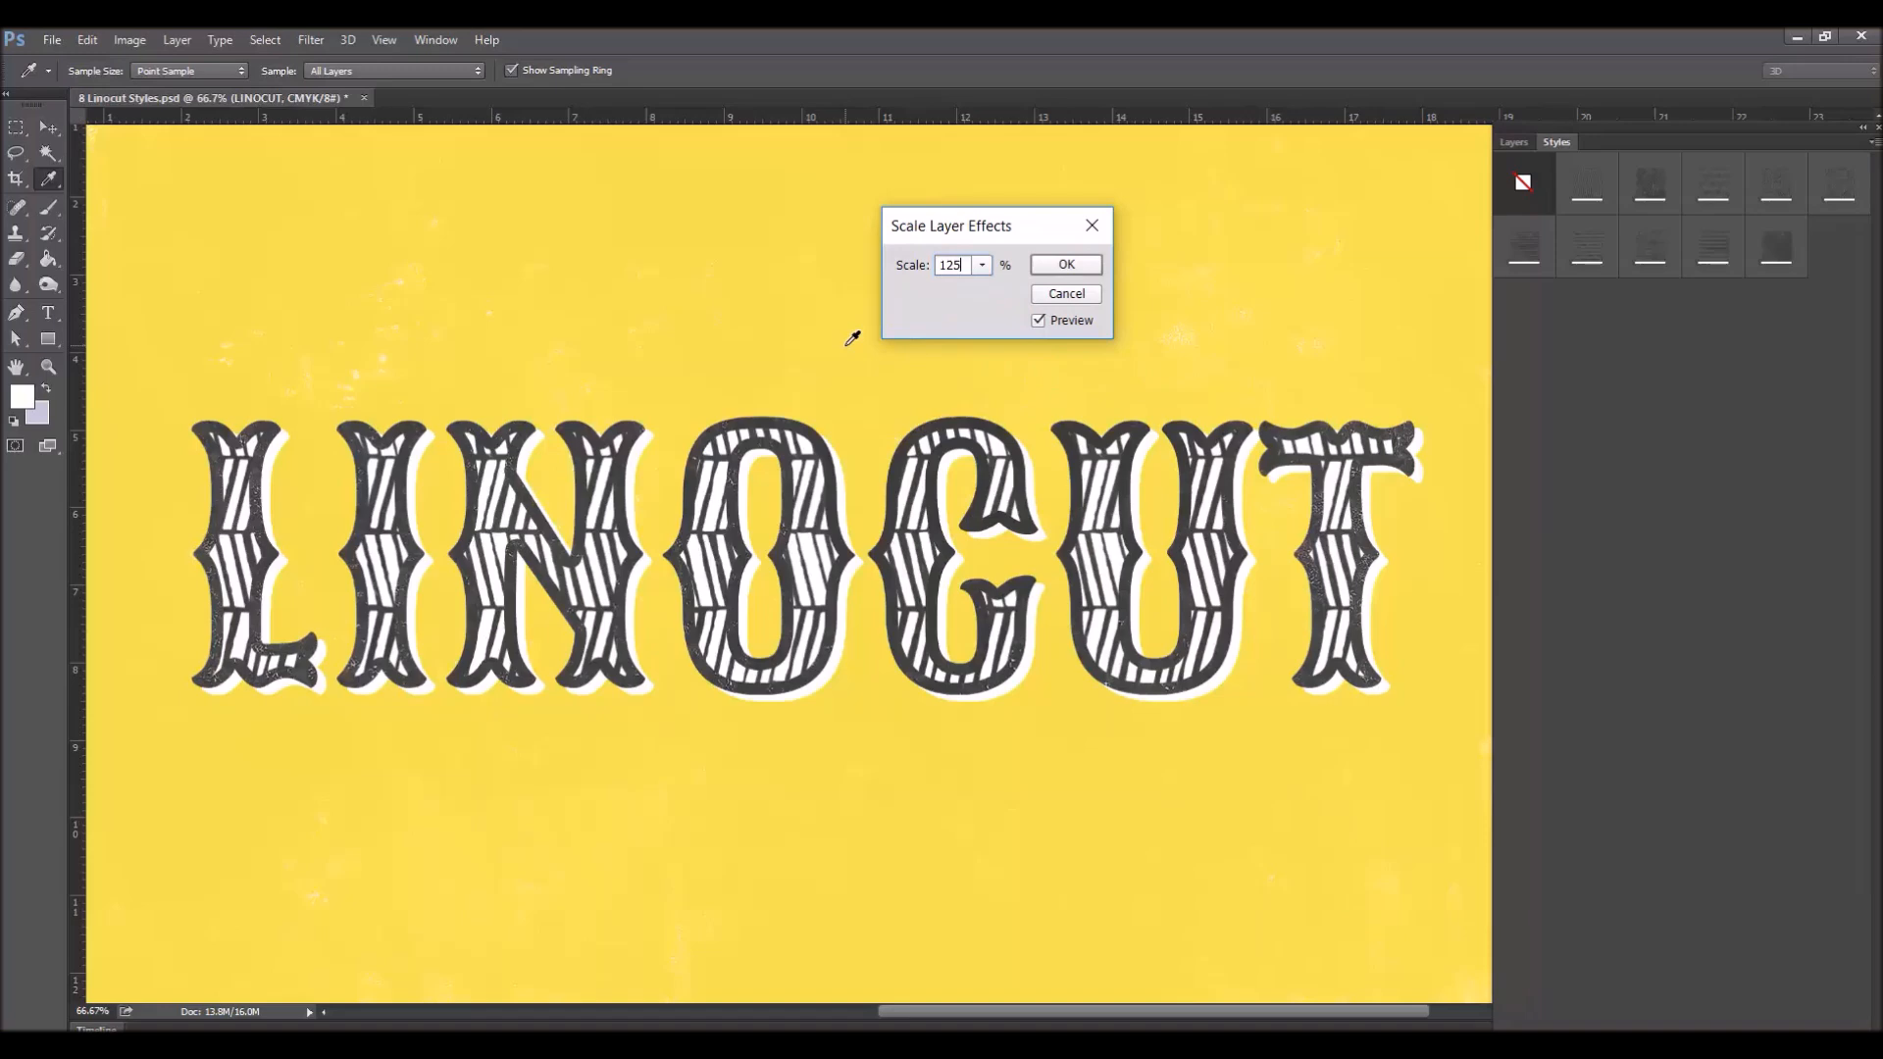
{"action": "key", "text": "BackSpace"}
{"action": "key", "text": "BackSpace"}
{"action": "key", "text": "BackSpace"}
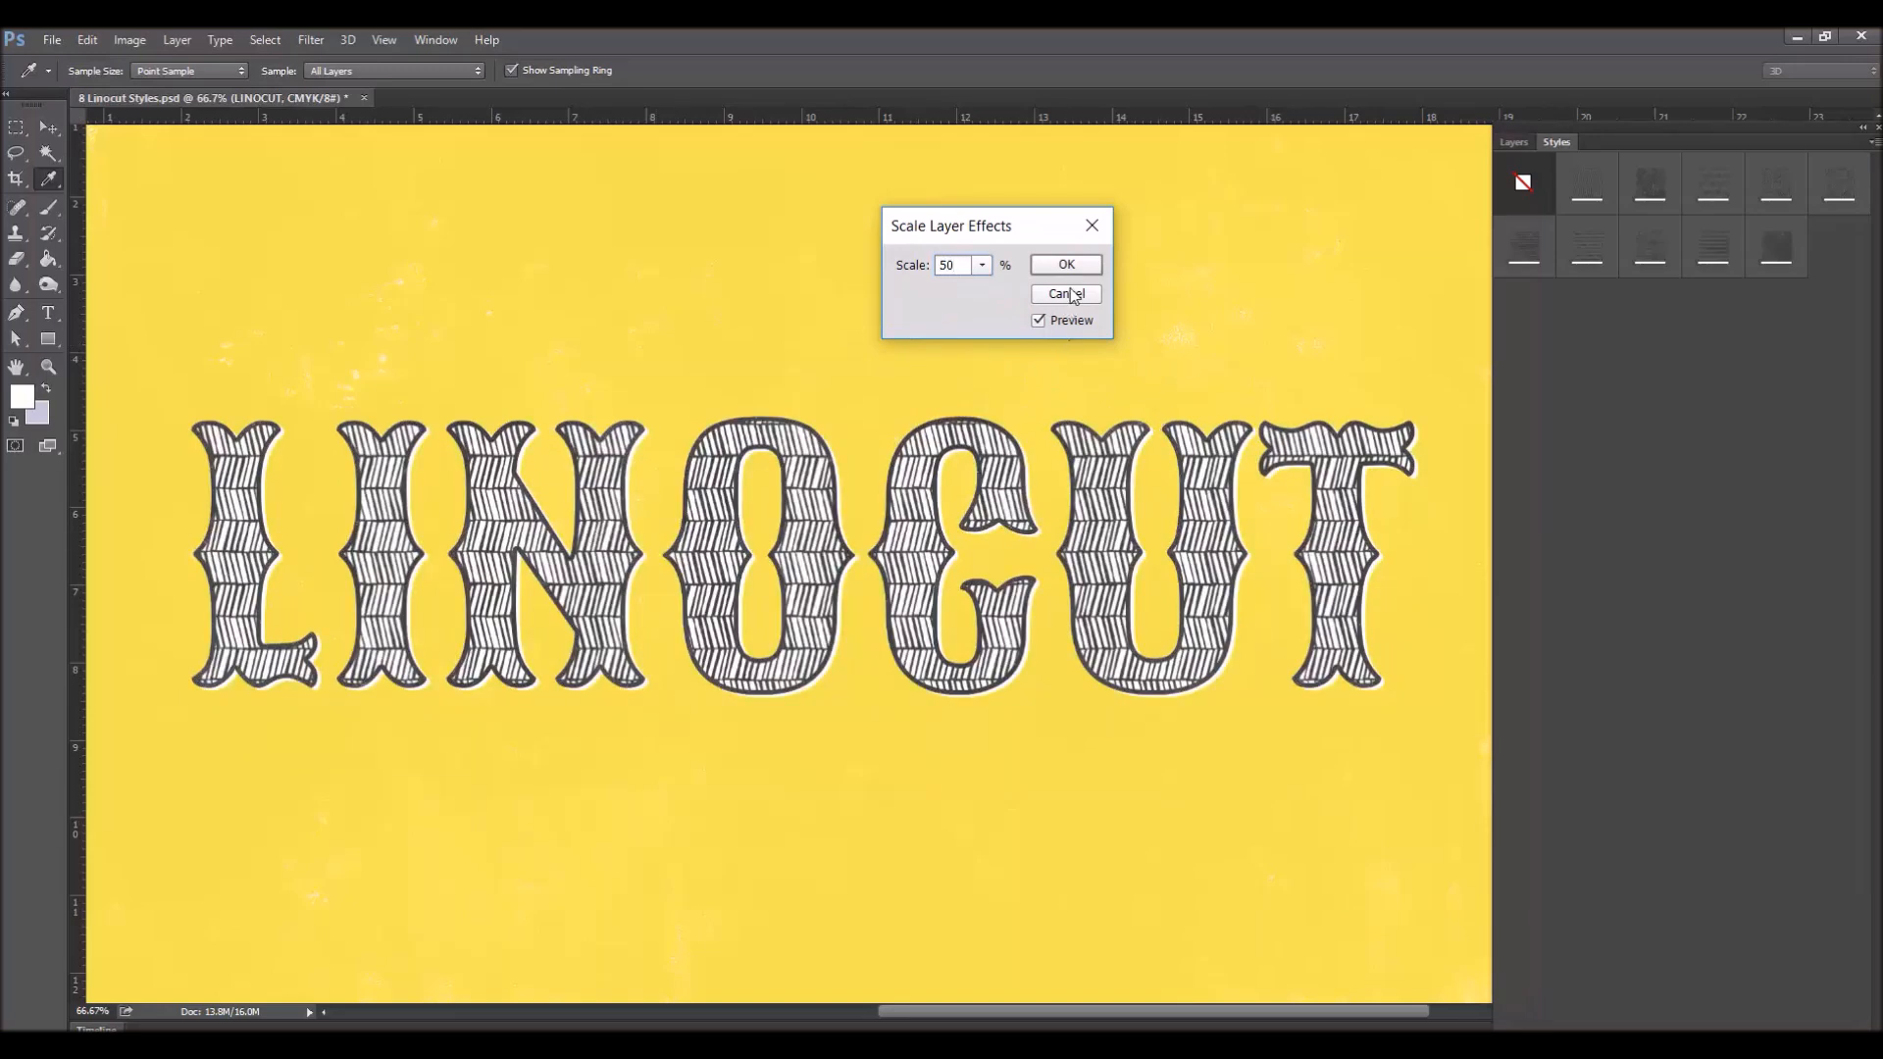
{"action": "left_click", "coordinate": [1081, 266]}
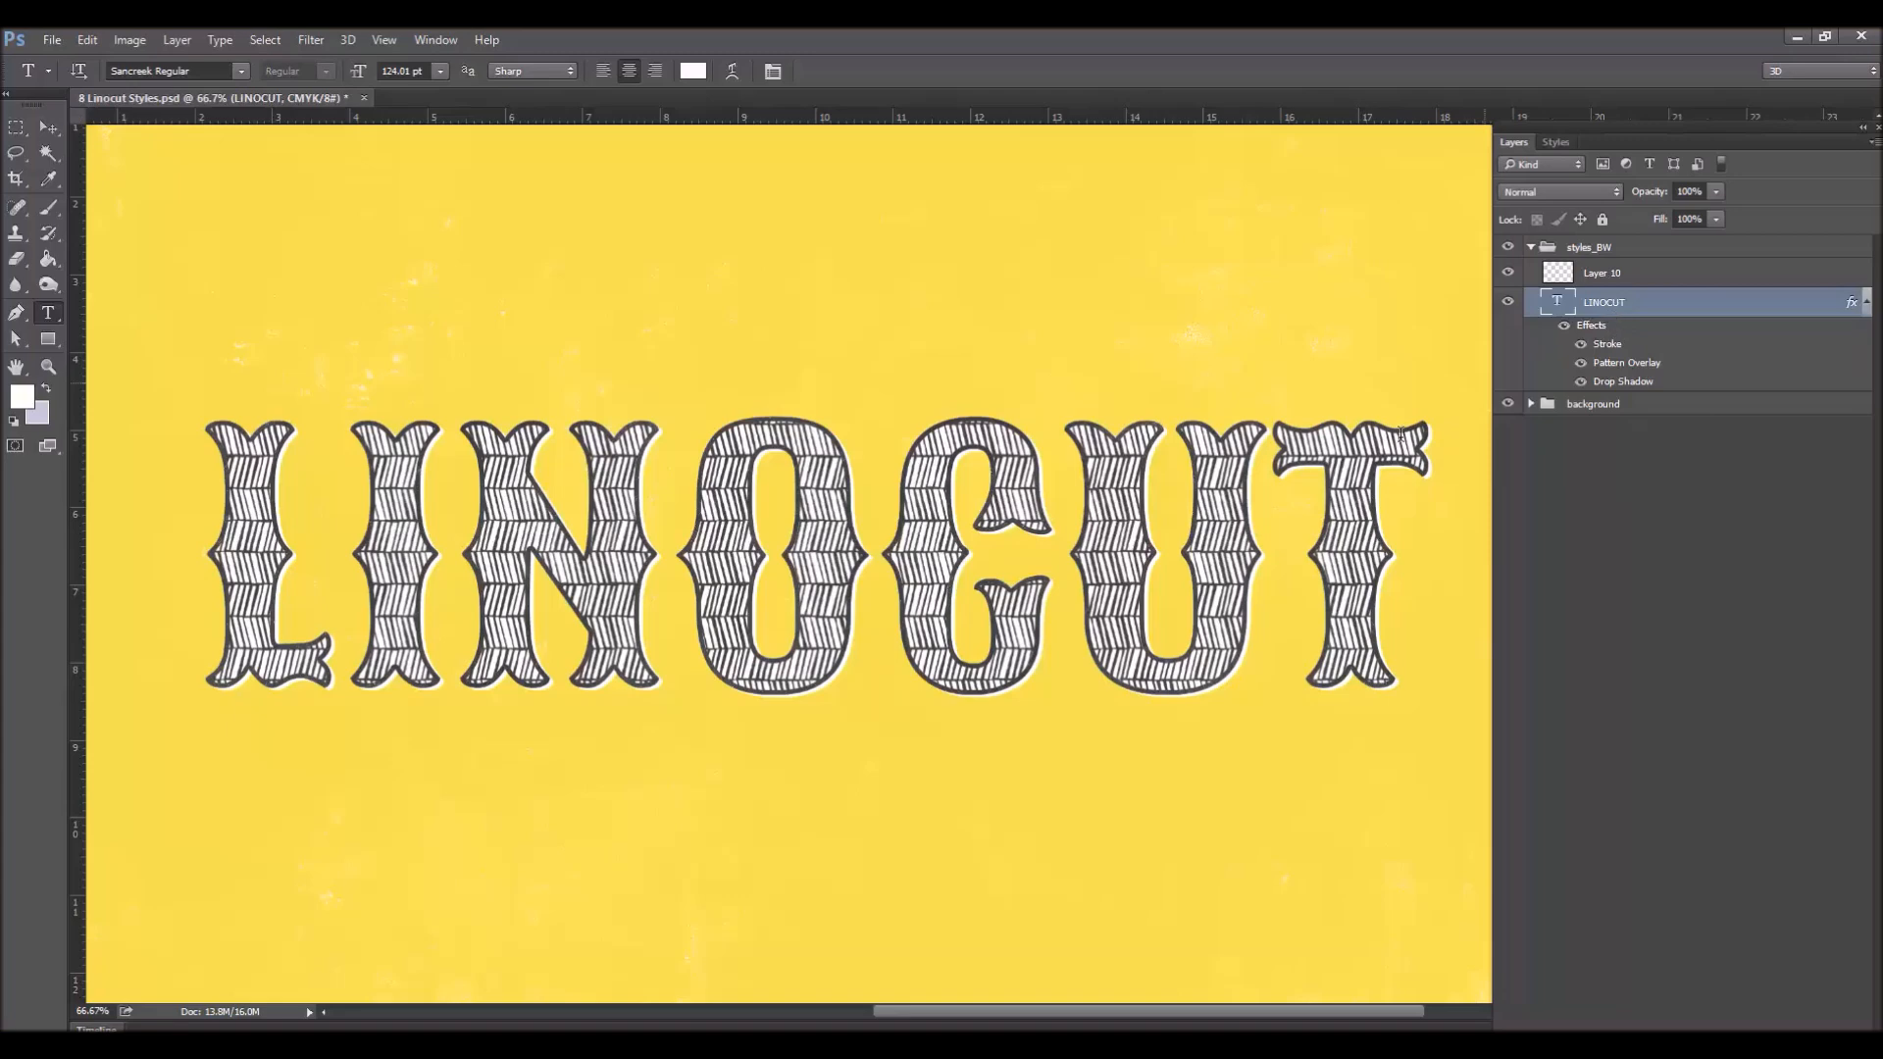
Recolor the LINOCUT text to purple #c040fb after trying turquoise shades, and commit the text edit.
{"action": "double_click", "coordinate": [1359, 527]}
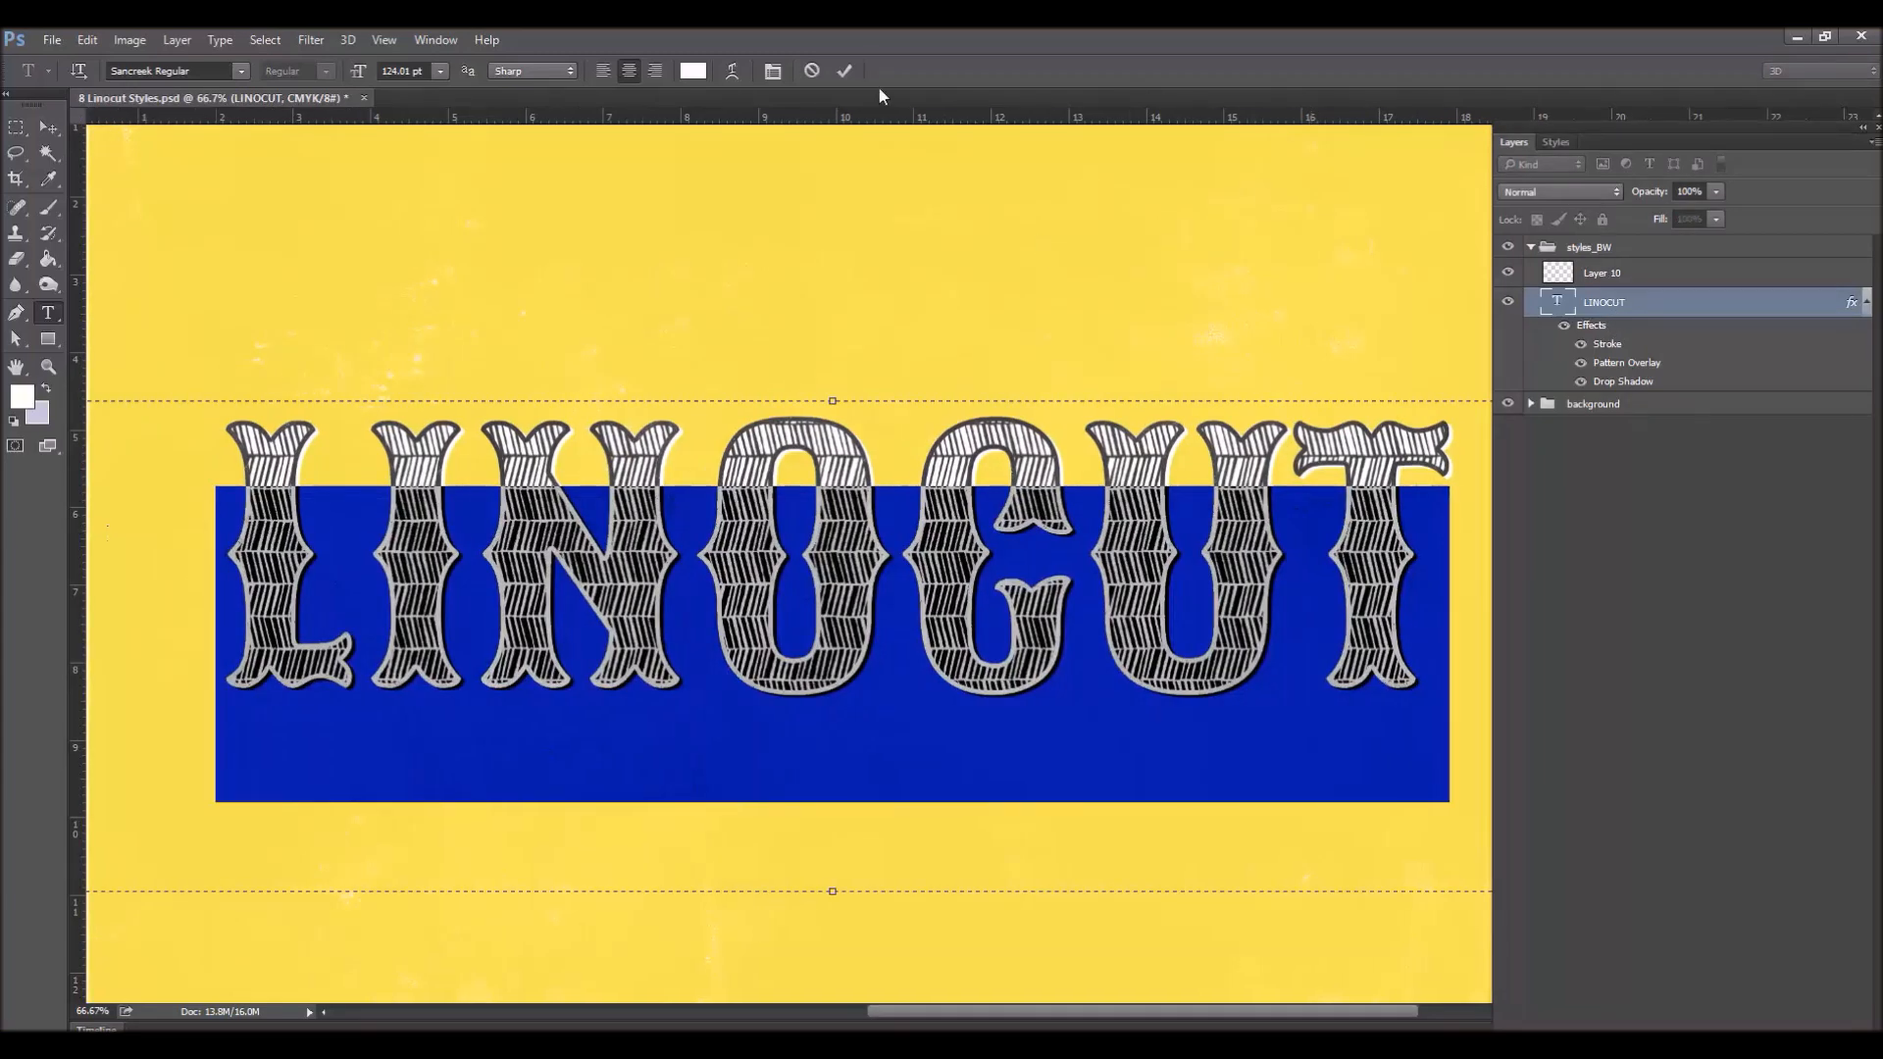
{"action": "left_click", "coordinate": [694, 74]}
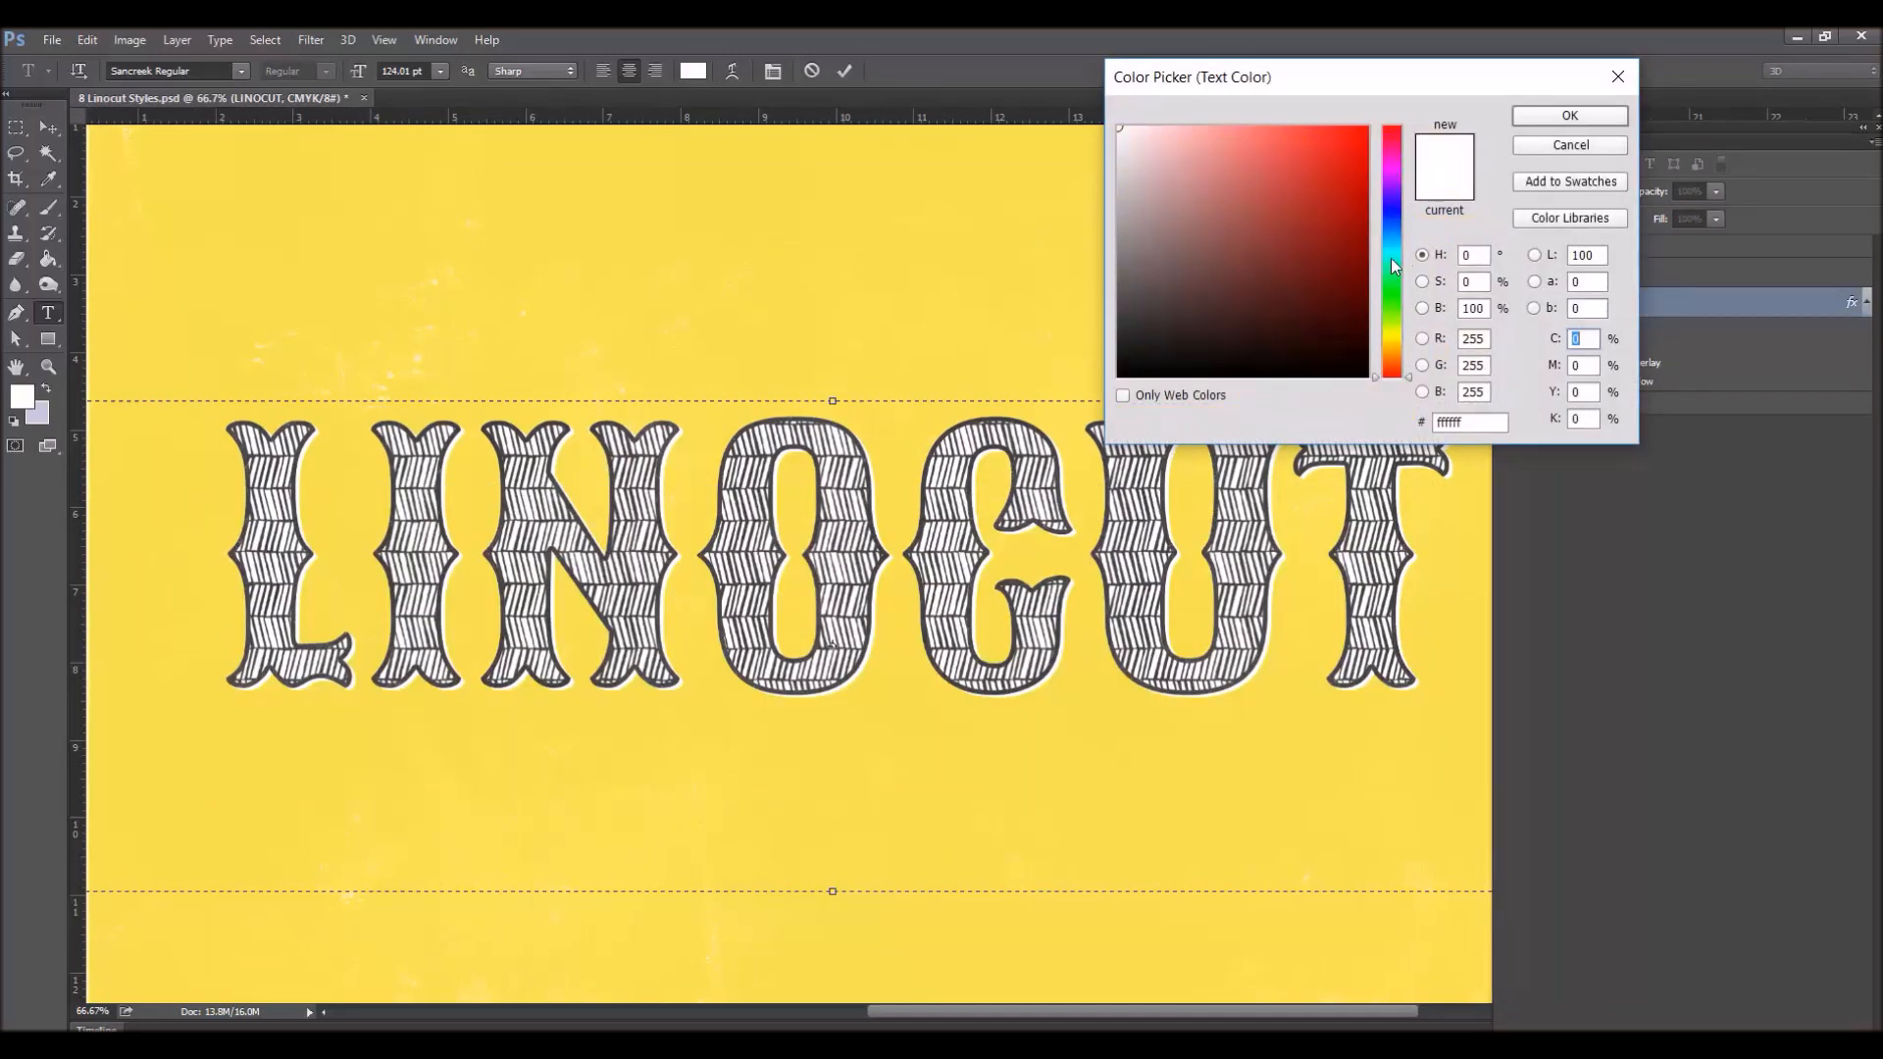
{"action": "left_click", "coordinate": [1391, 257]}
{"action": "left_click", "coordinate": [1213, 133]}
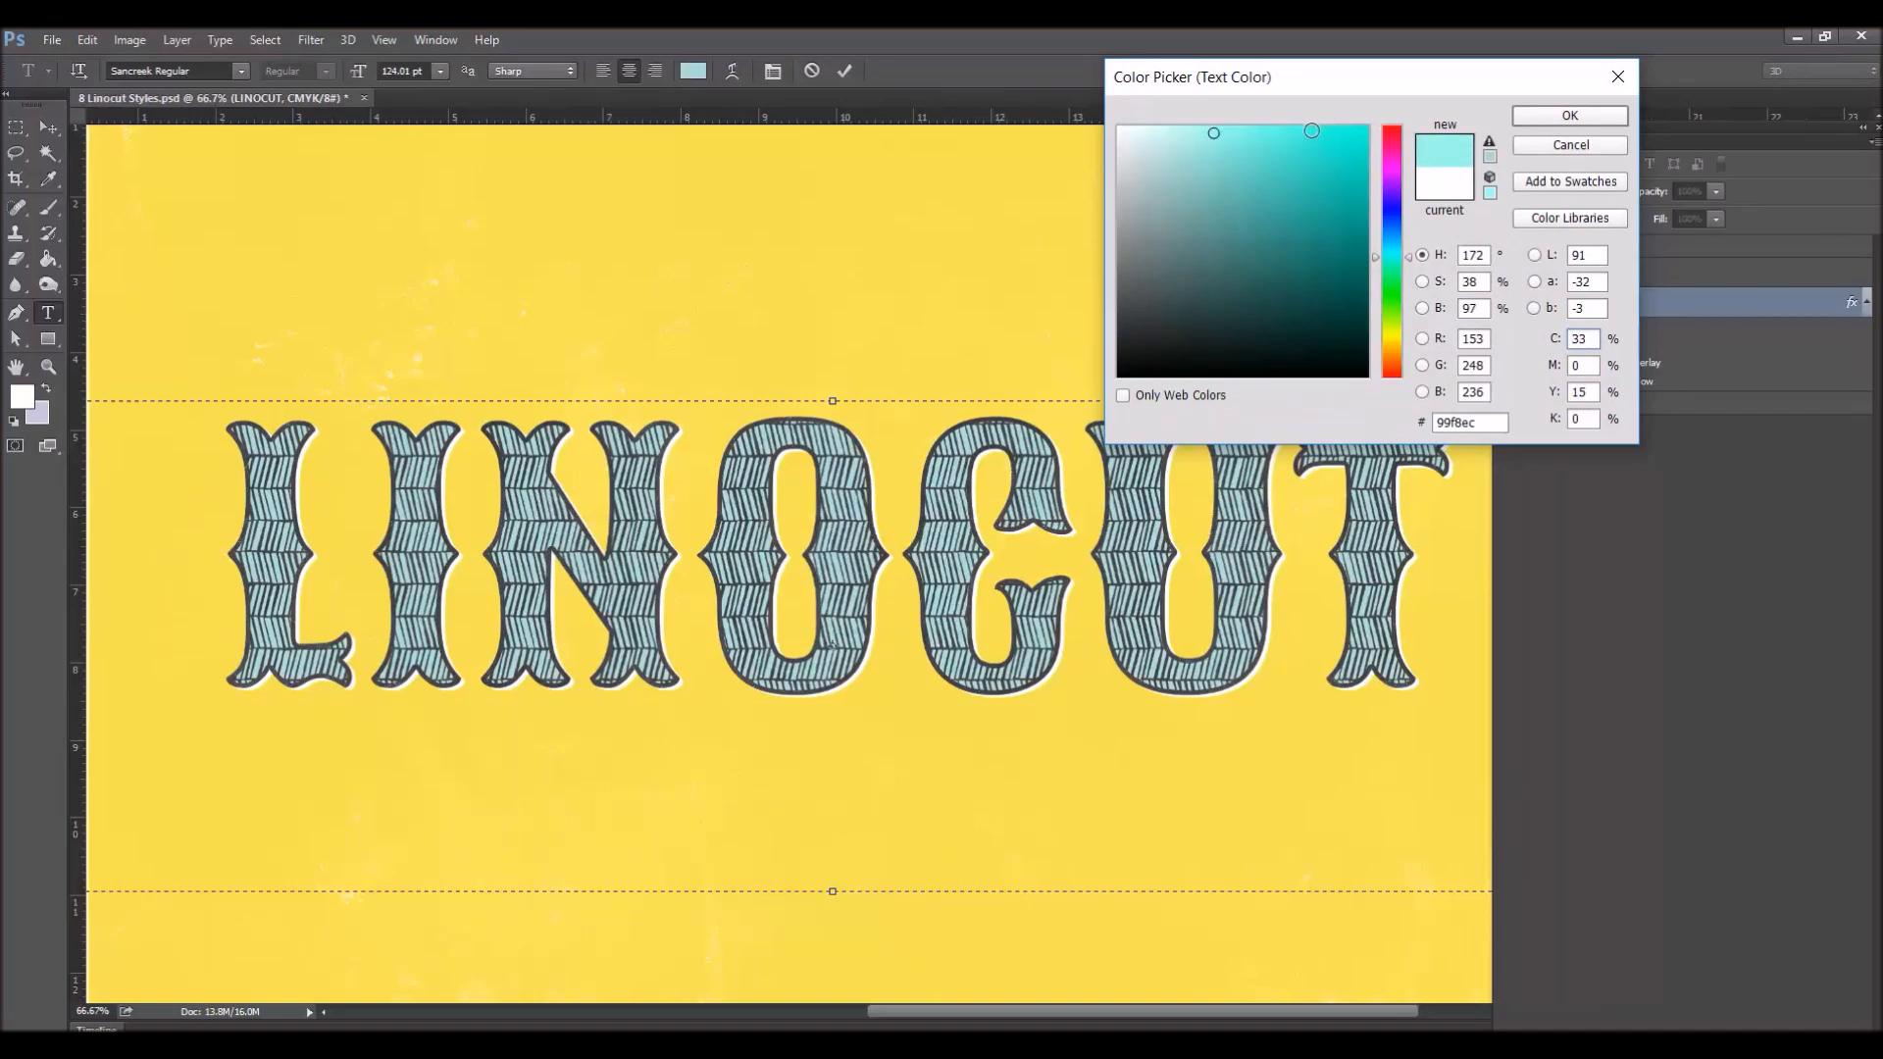
{"action": "left_click", "coordinate": [1306, 131]}
{"action": "left_click_drag", "start_coordinate": [1408, 235], "coordinate": [1409, 181]}
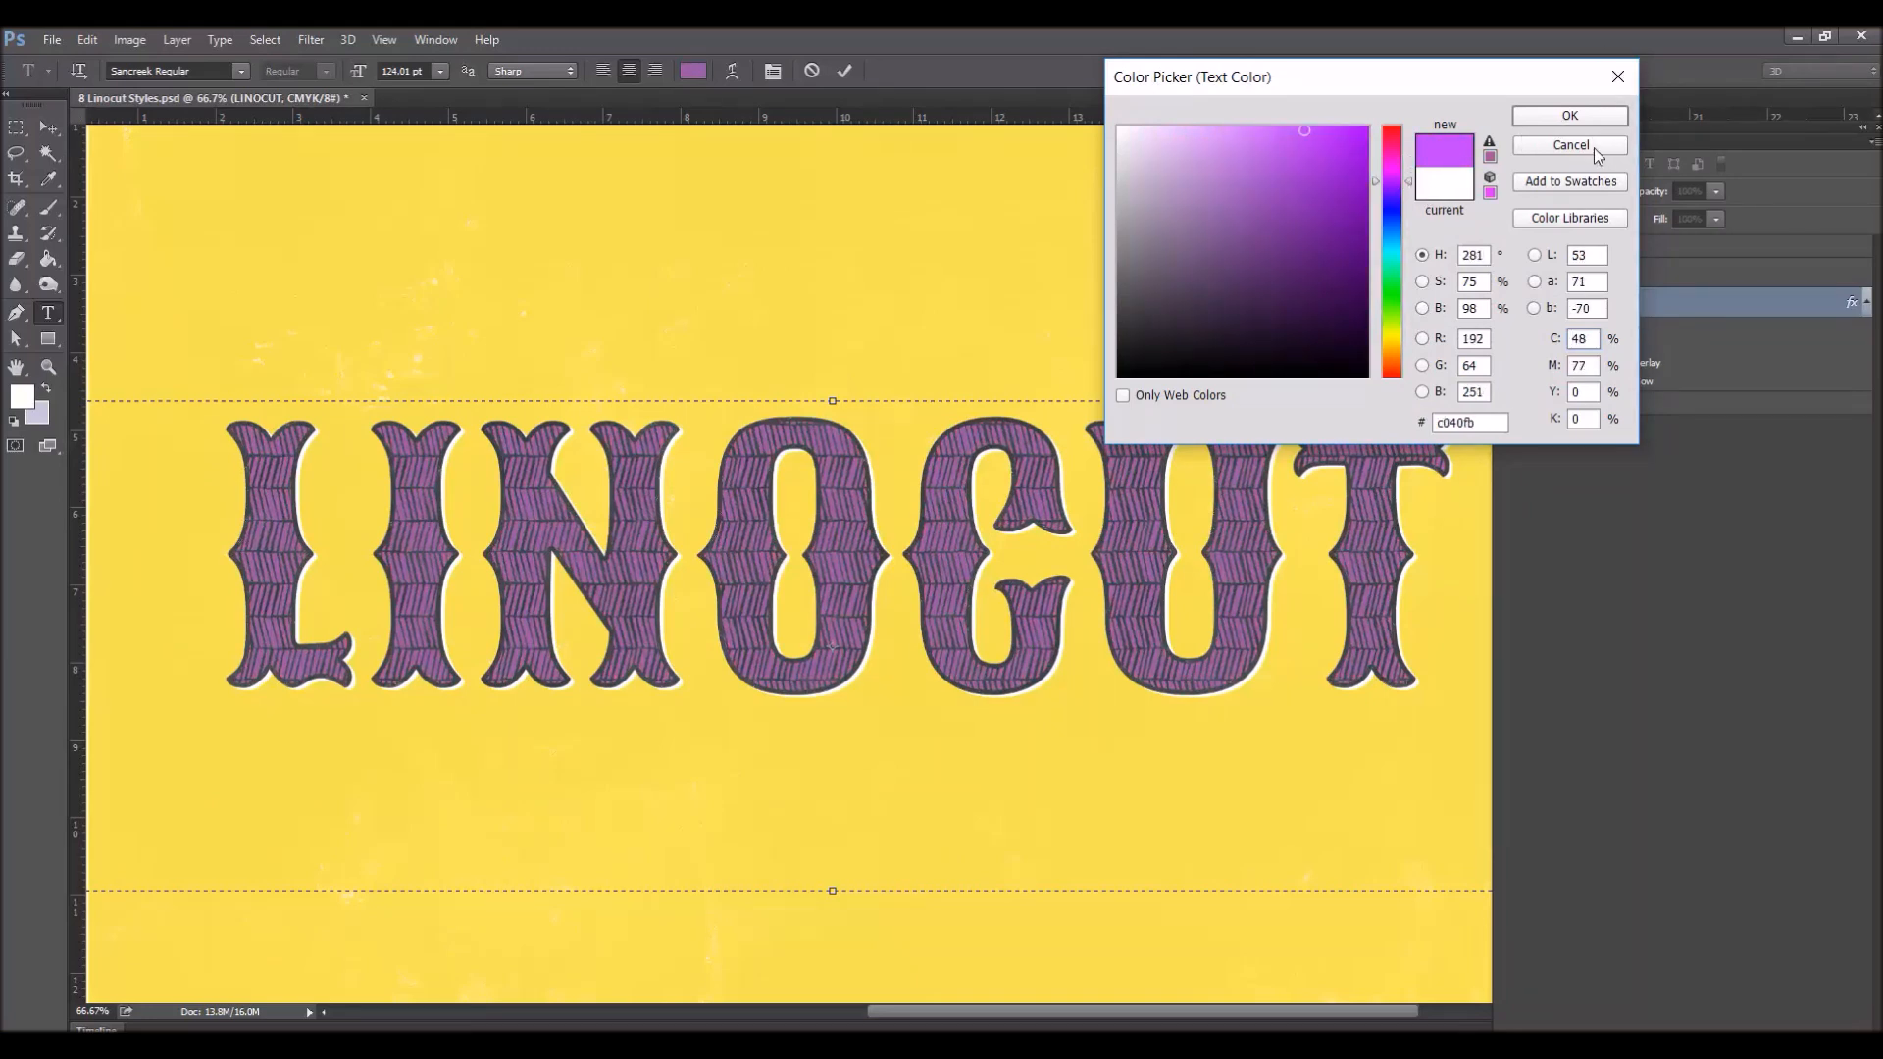
{"action": "left_click", "coordinate": [1591, 115]}
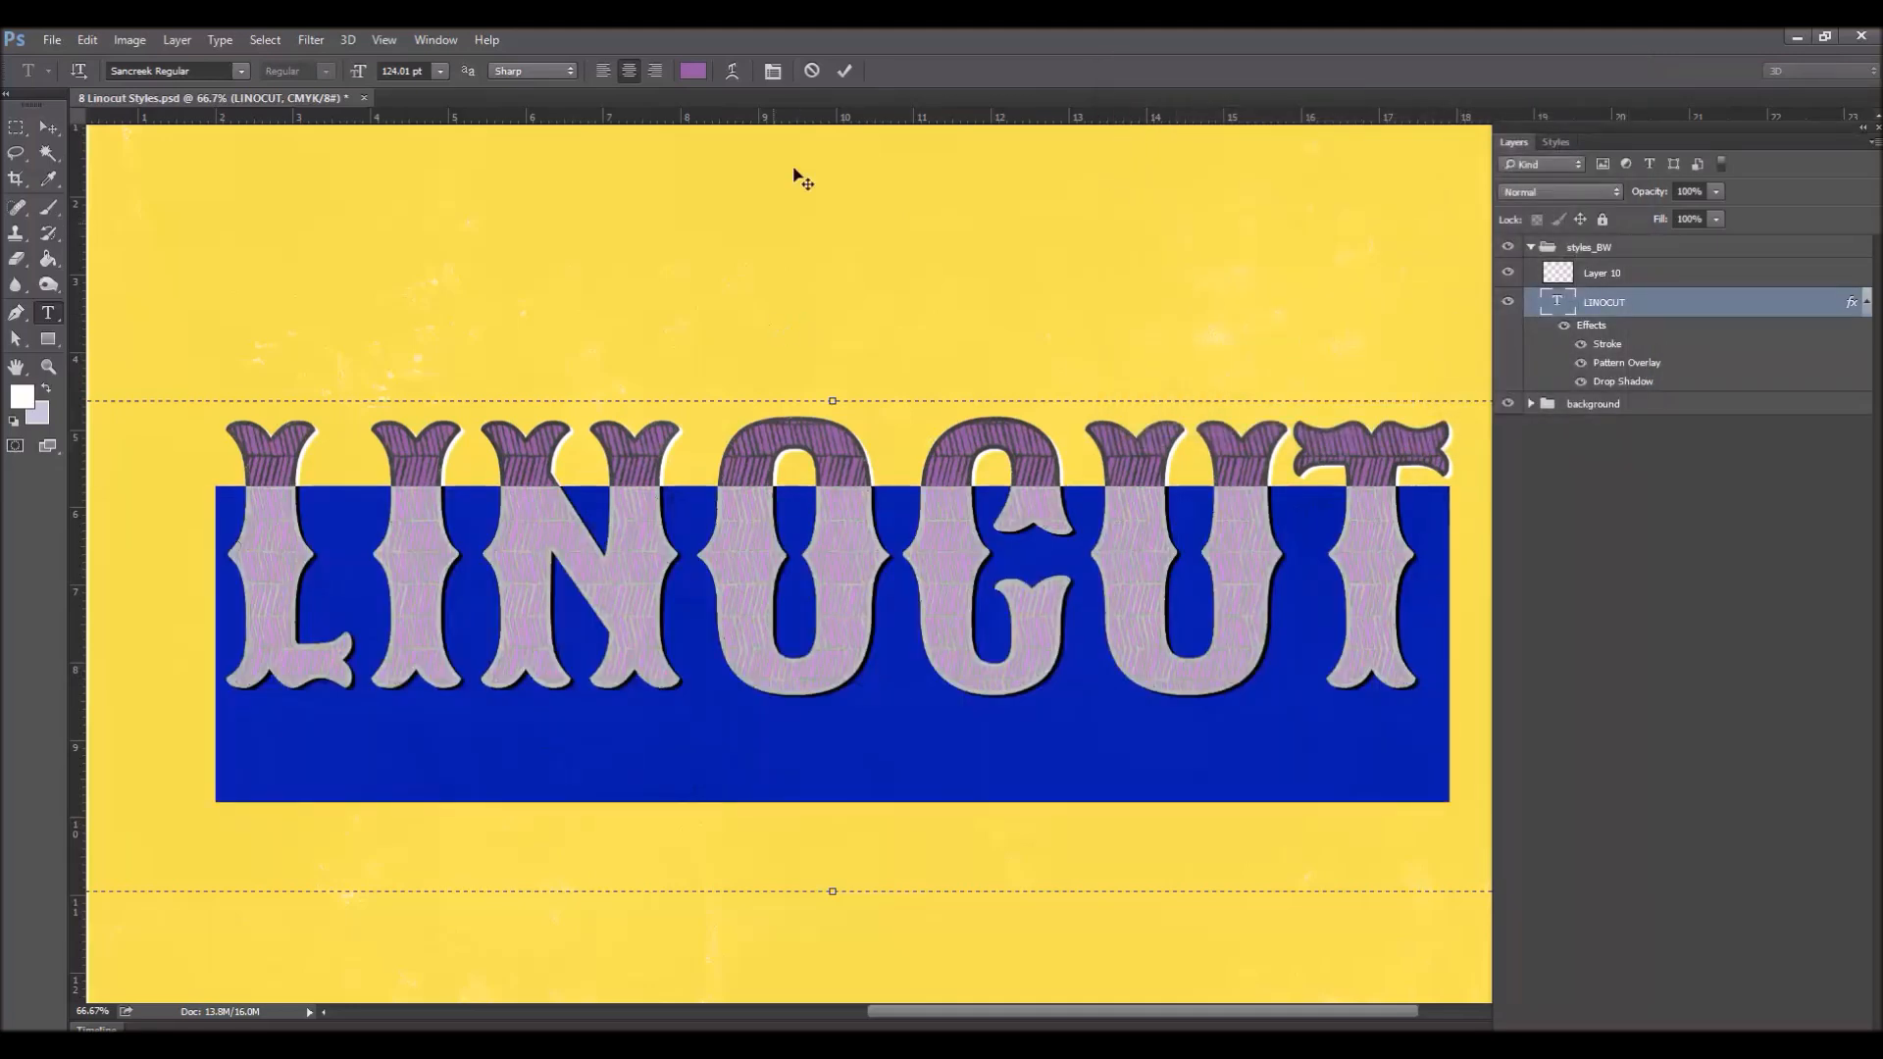
{"action": "left_click", "coordinate": [843, 71]}
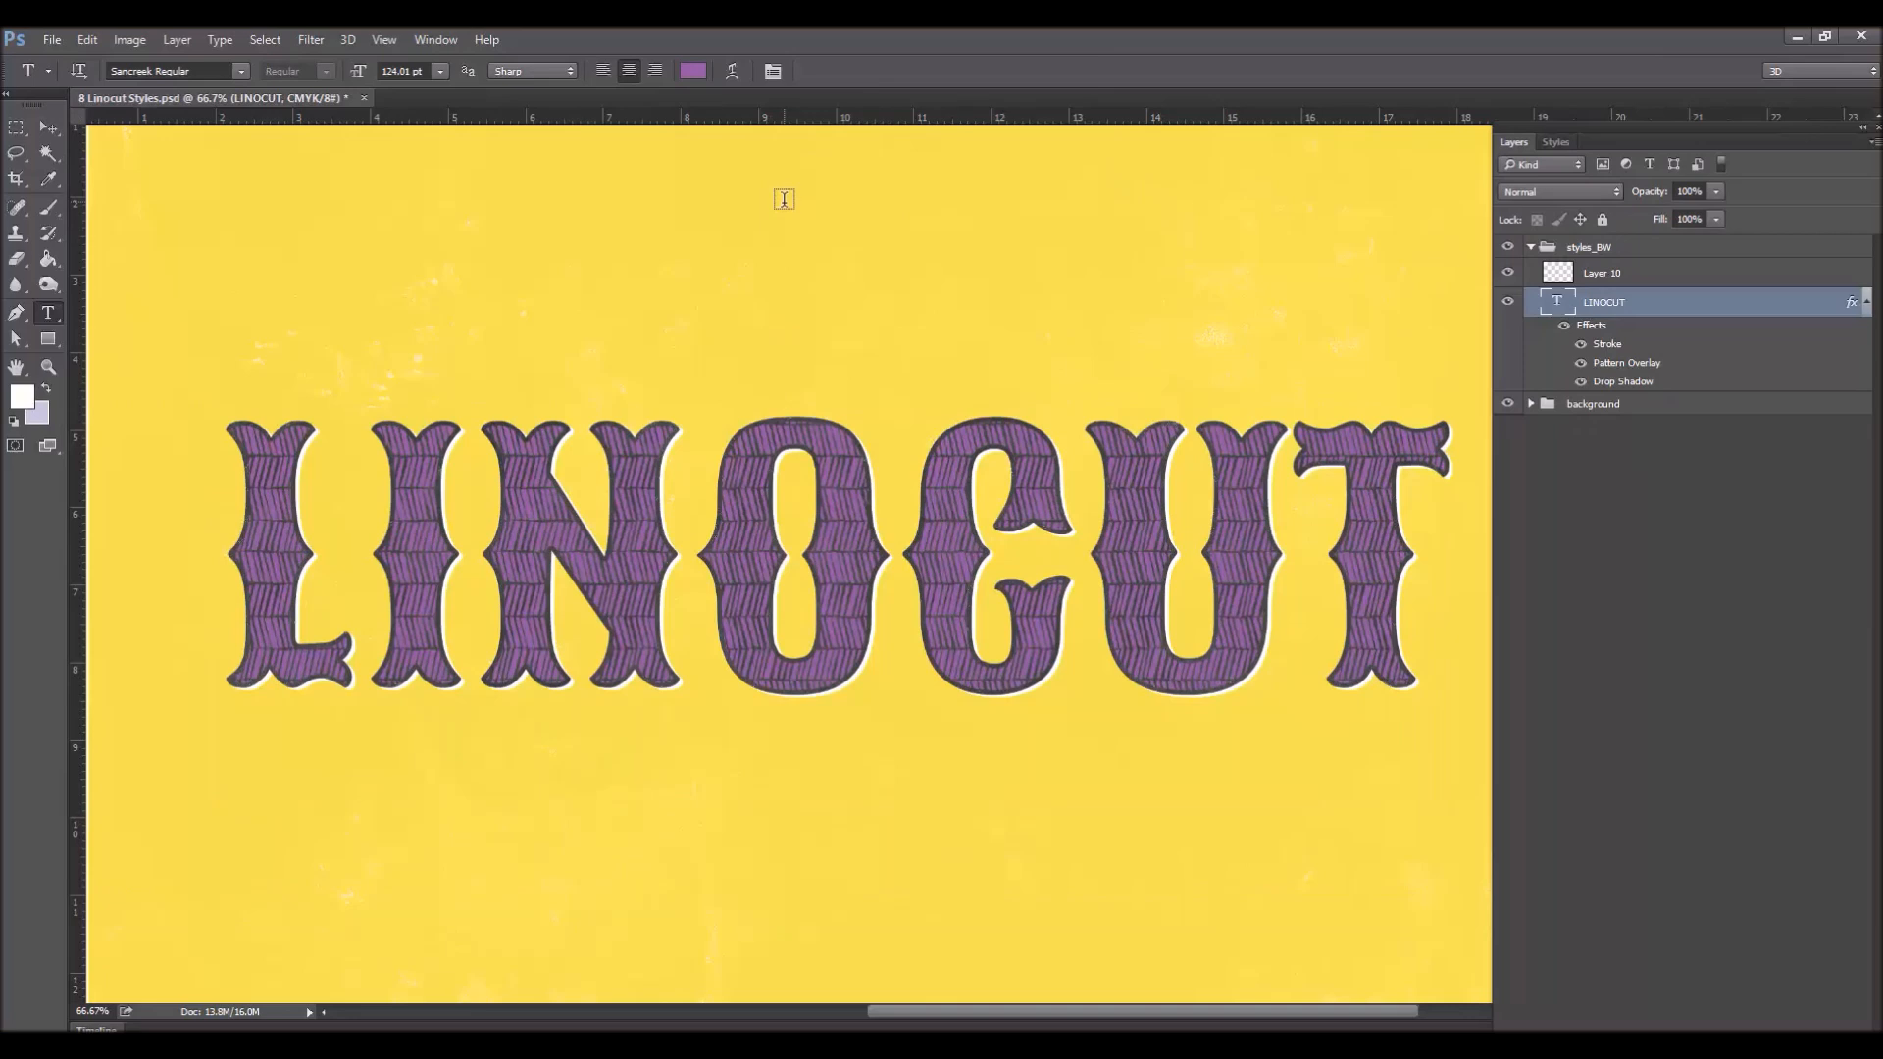
Set the LINOCUT layer's fill to 0% and convert its layer effects into separate layers, accepting the warning.
{"action": "left_click", "coordinate": [1716, 220]}
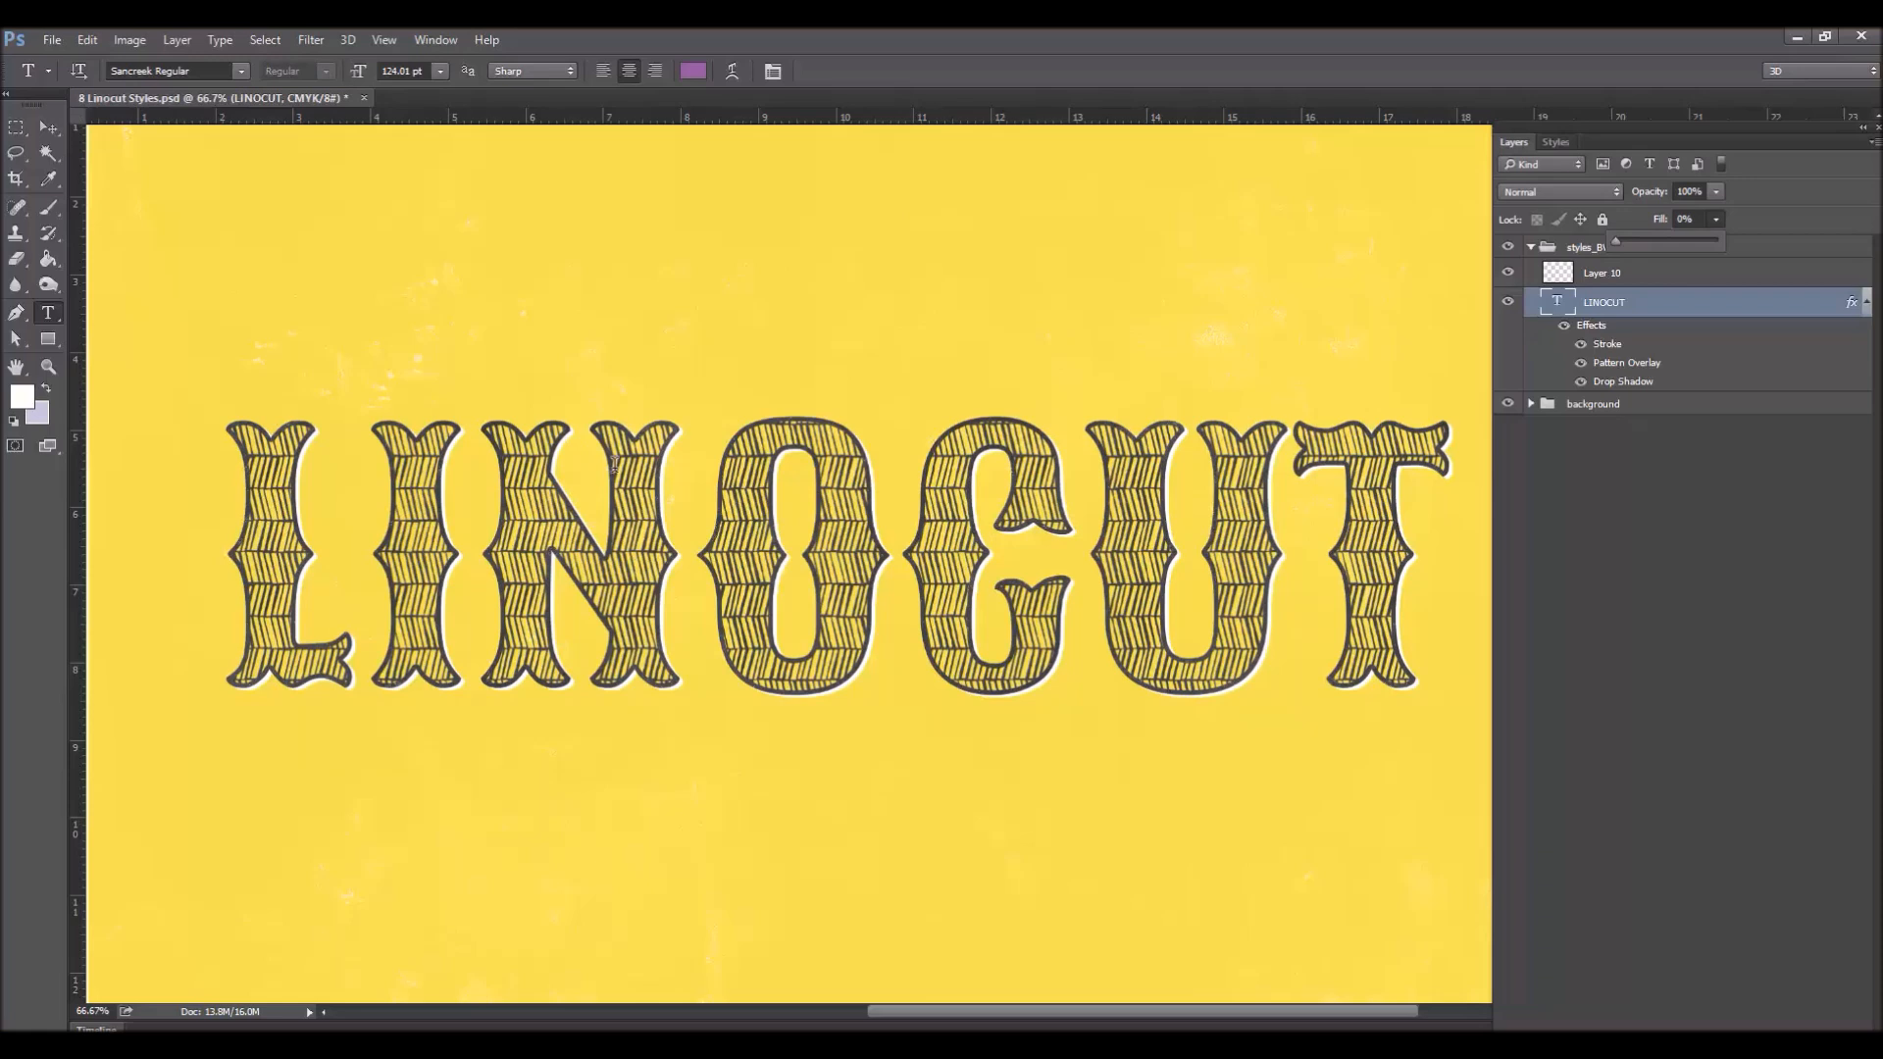
{"action": "left_click", "coordinate": [1690, 312]}
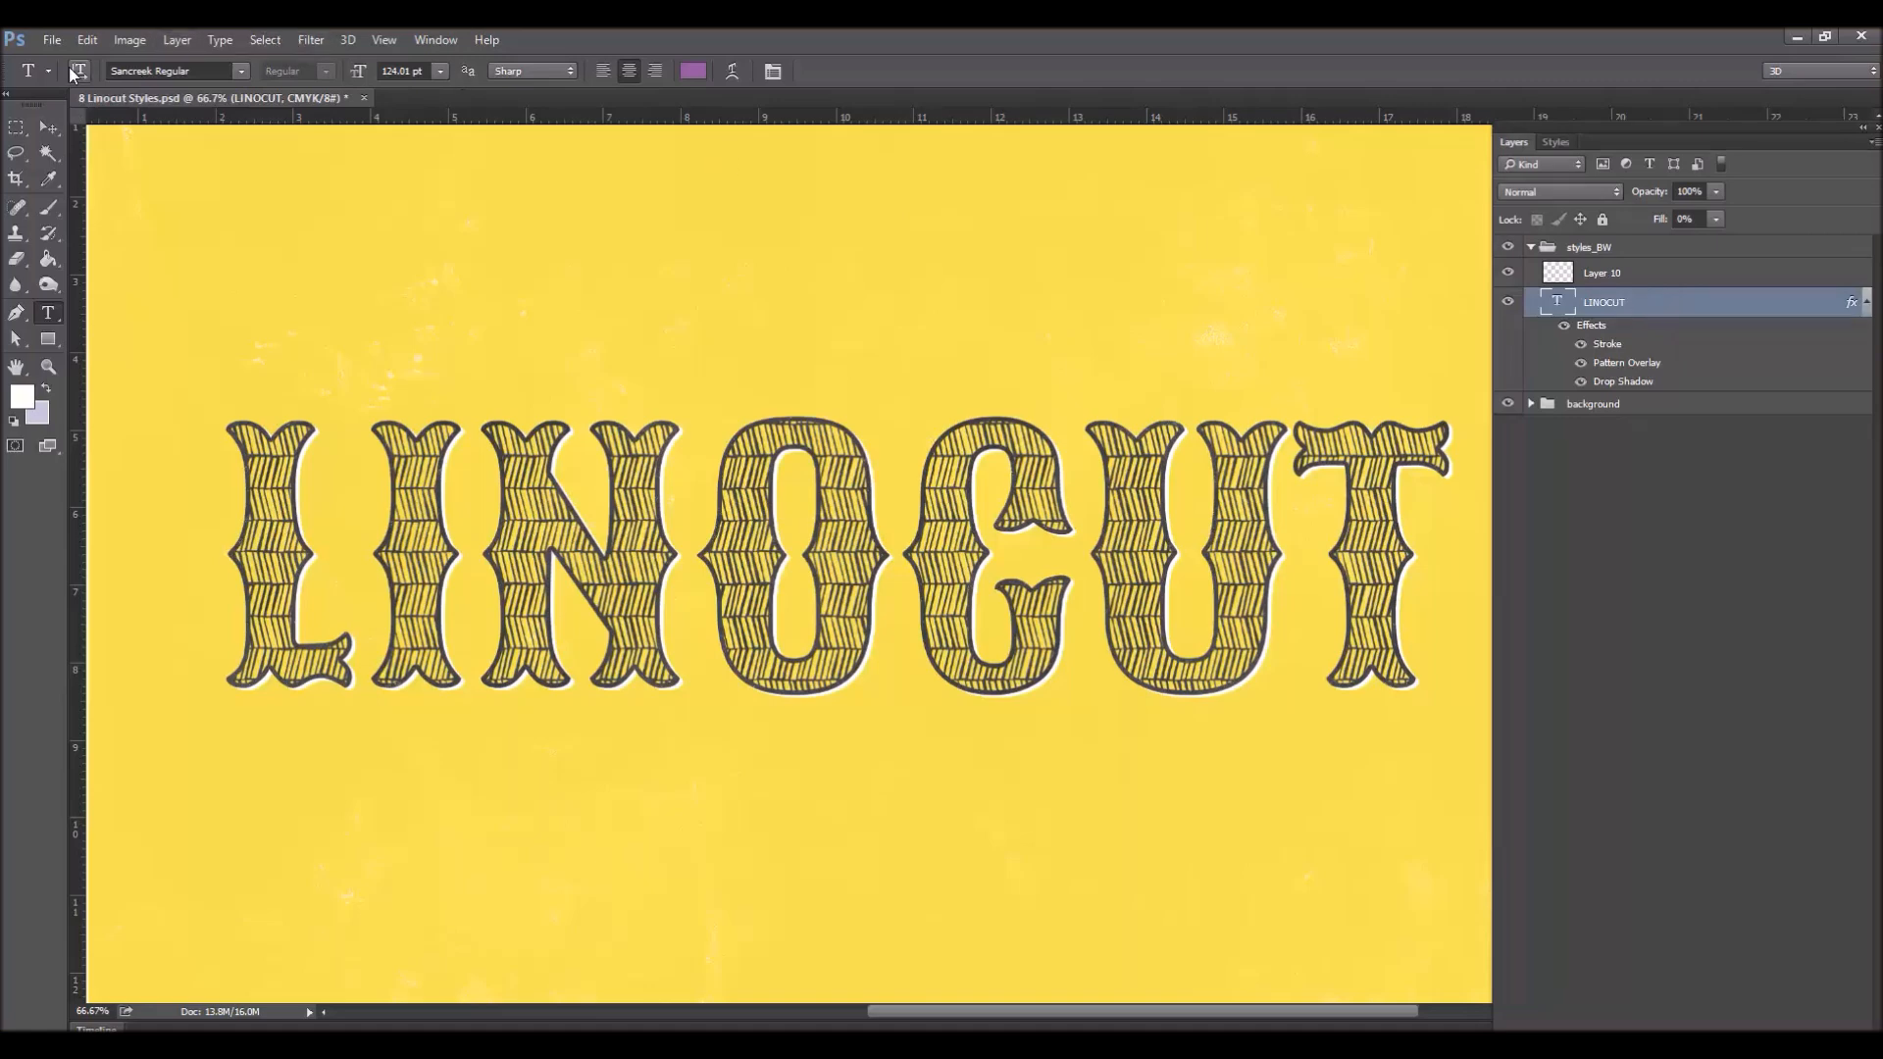
{"action": "left_click", "coordinate": [181, 39]}
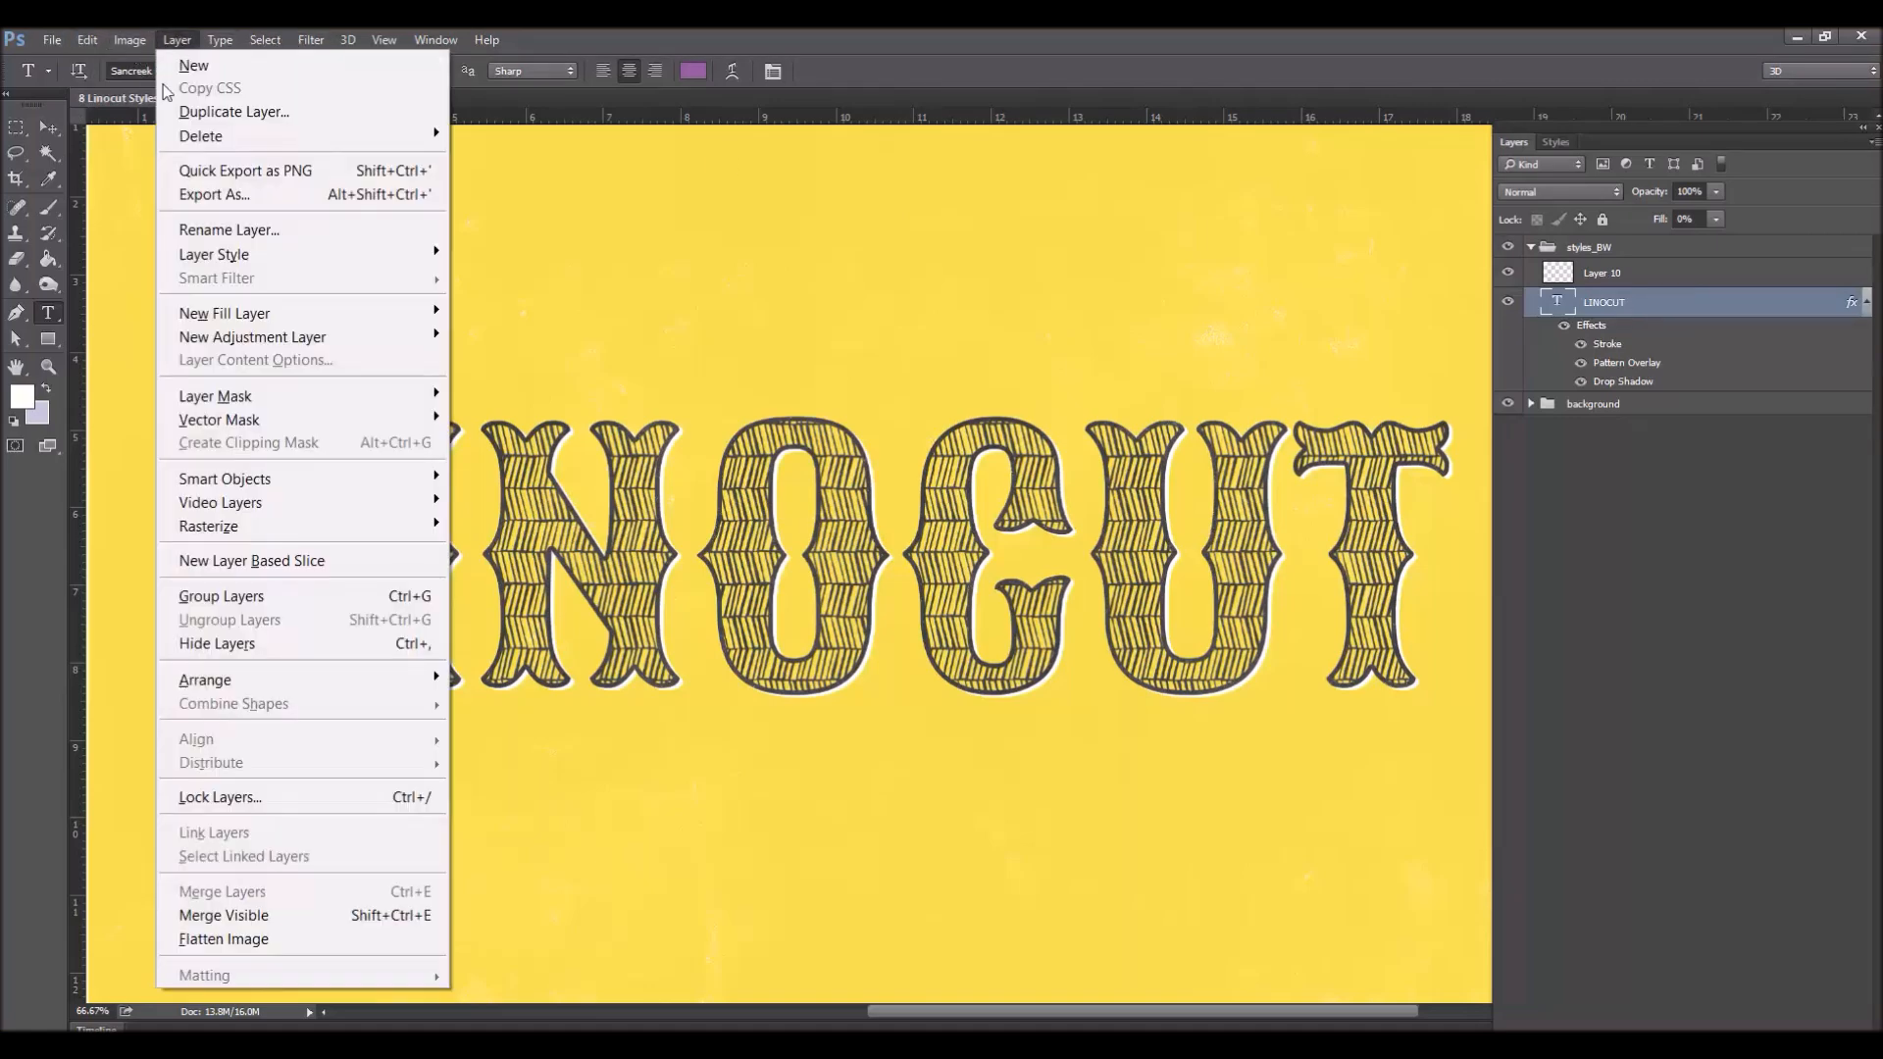
{"action": "mouse_move", "coordinate": [300, 265]}
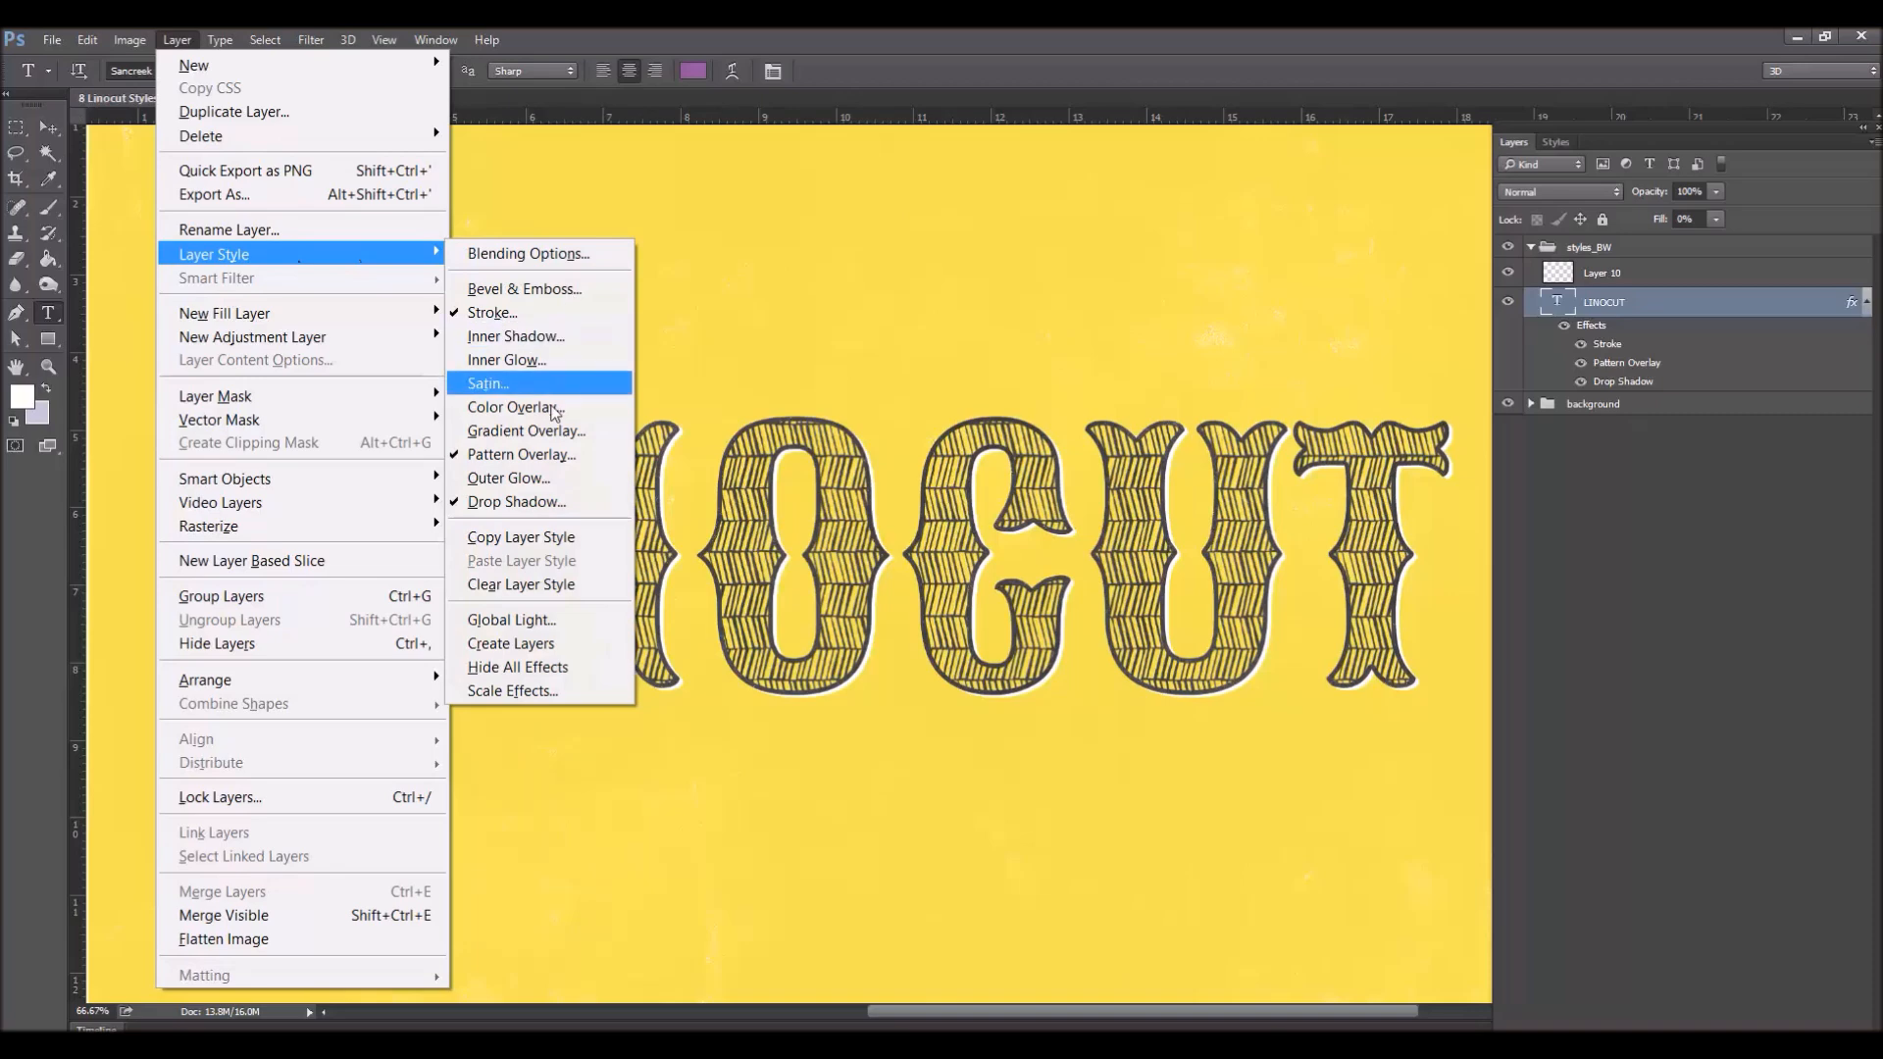
{"action": "left_click", "coordinate": [583, 655]}
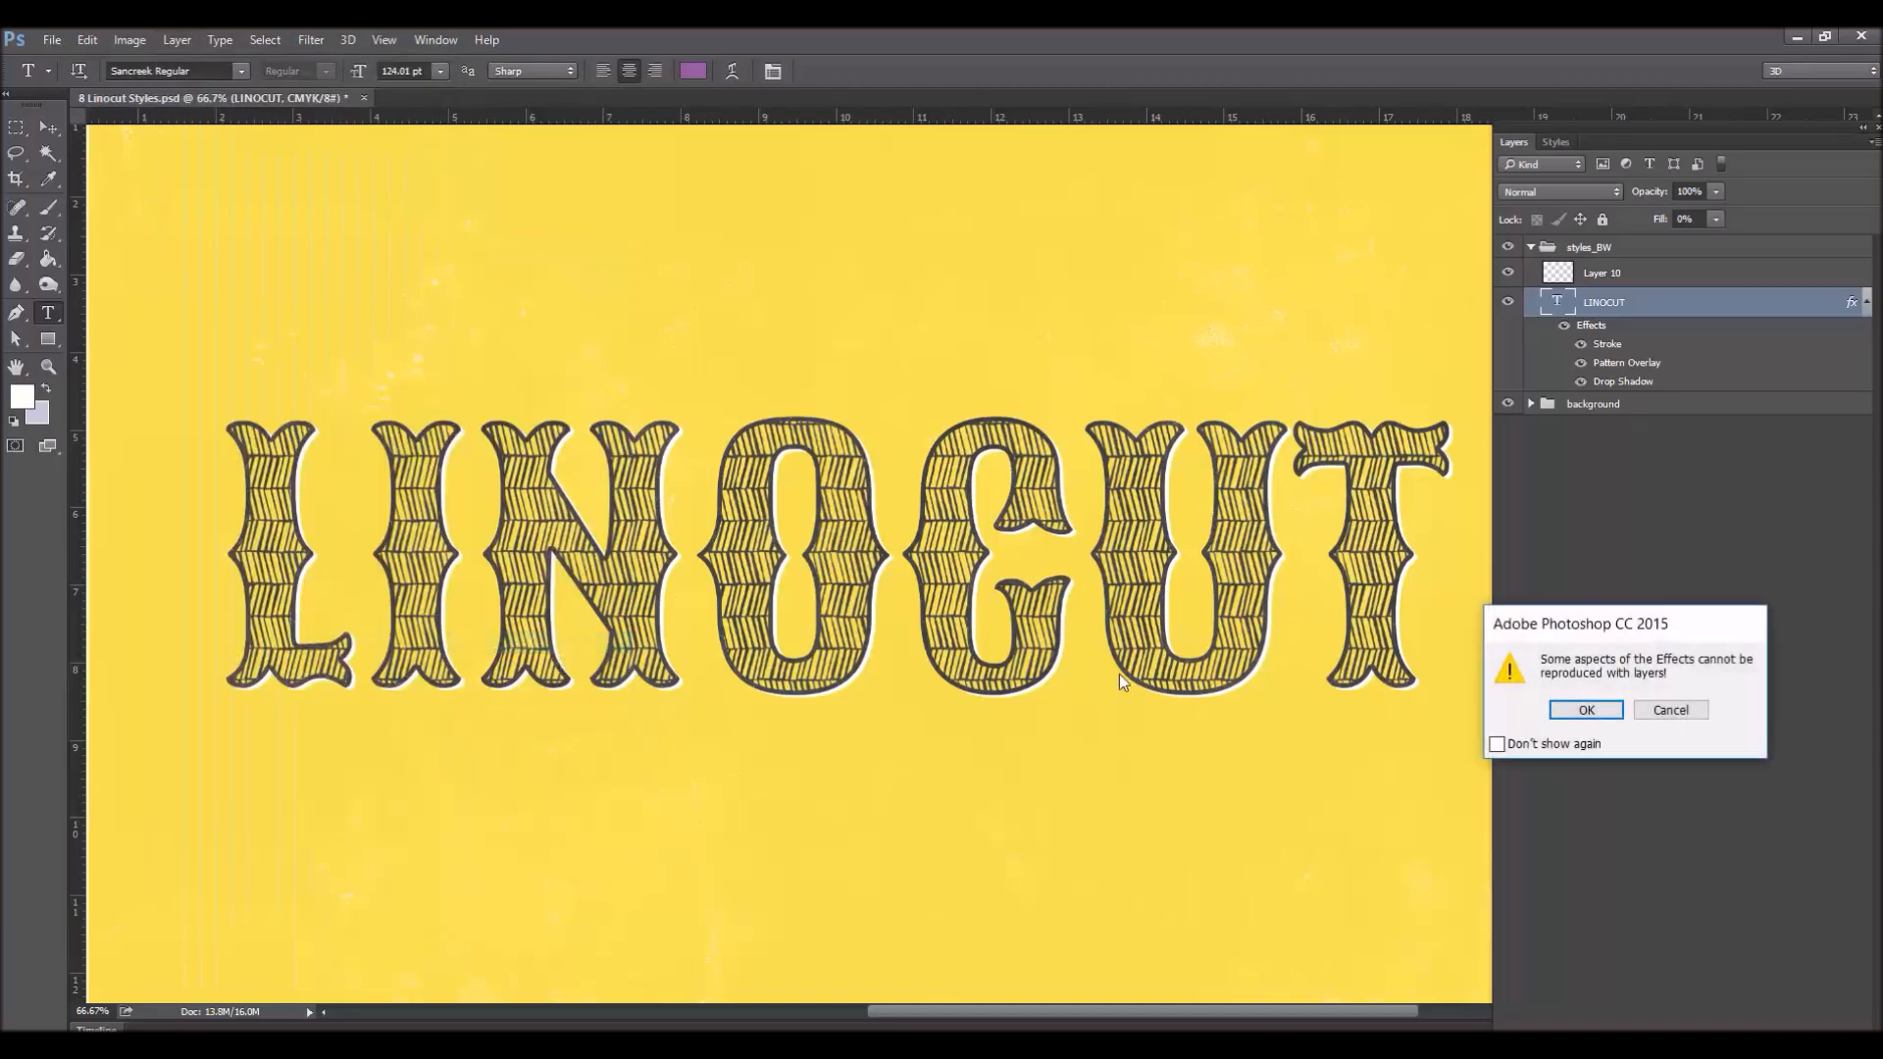
{"action": "left_click", "coordinate": [1594, 708]}
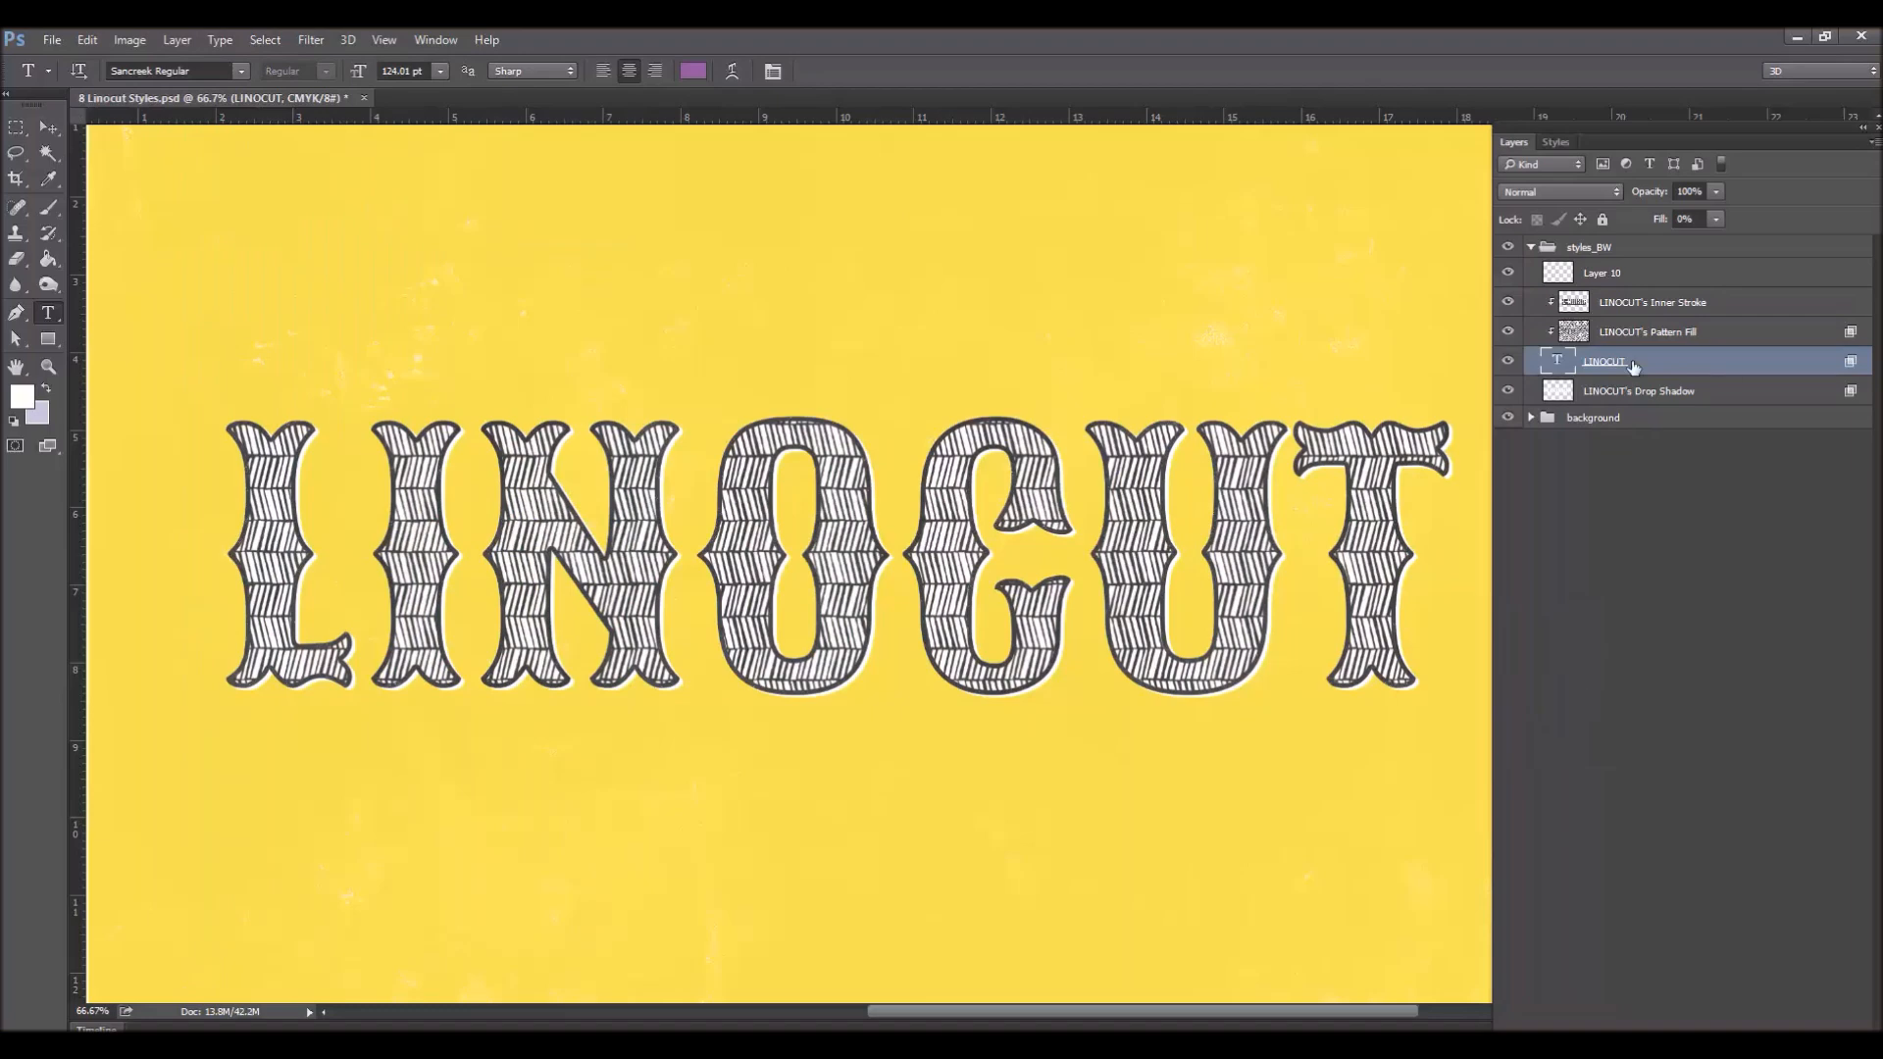
Inspect the separated layers by hiding and reshowing the Inner Stroke, the Pattern Fill and the LINOCUT text in turn.
{"action": "left_click", "coordinate": [1738, 307]}
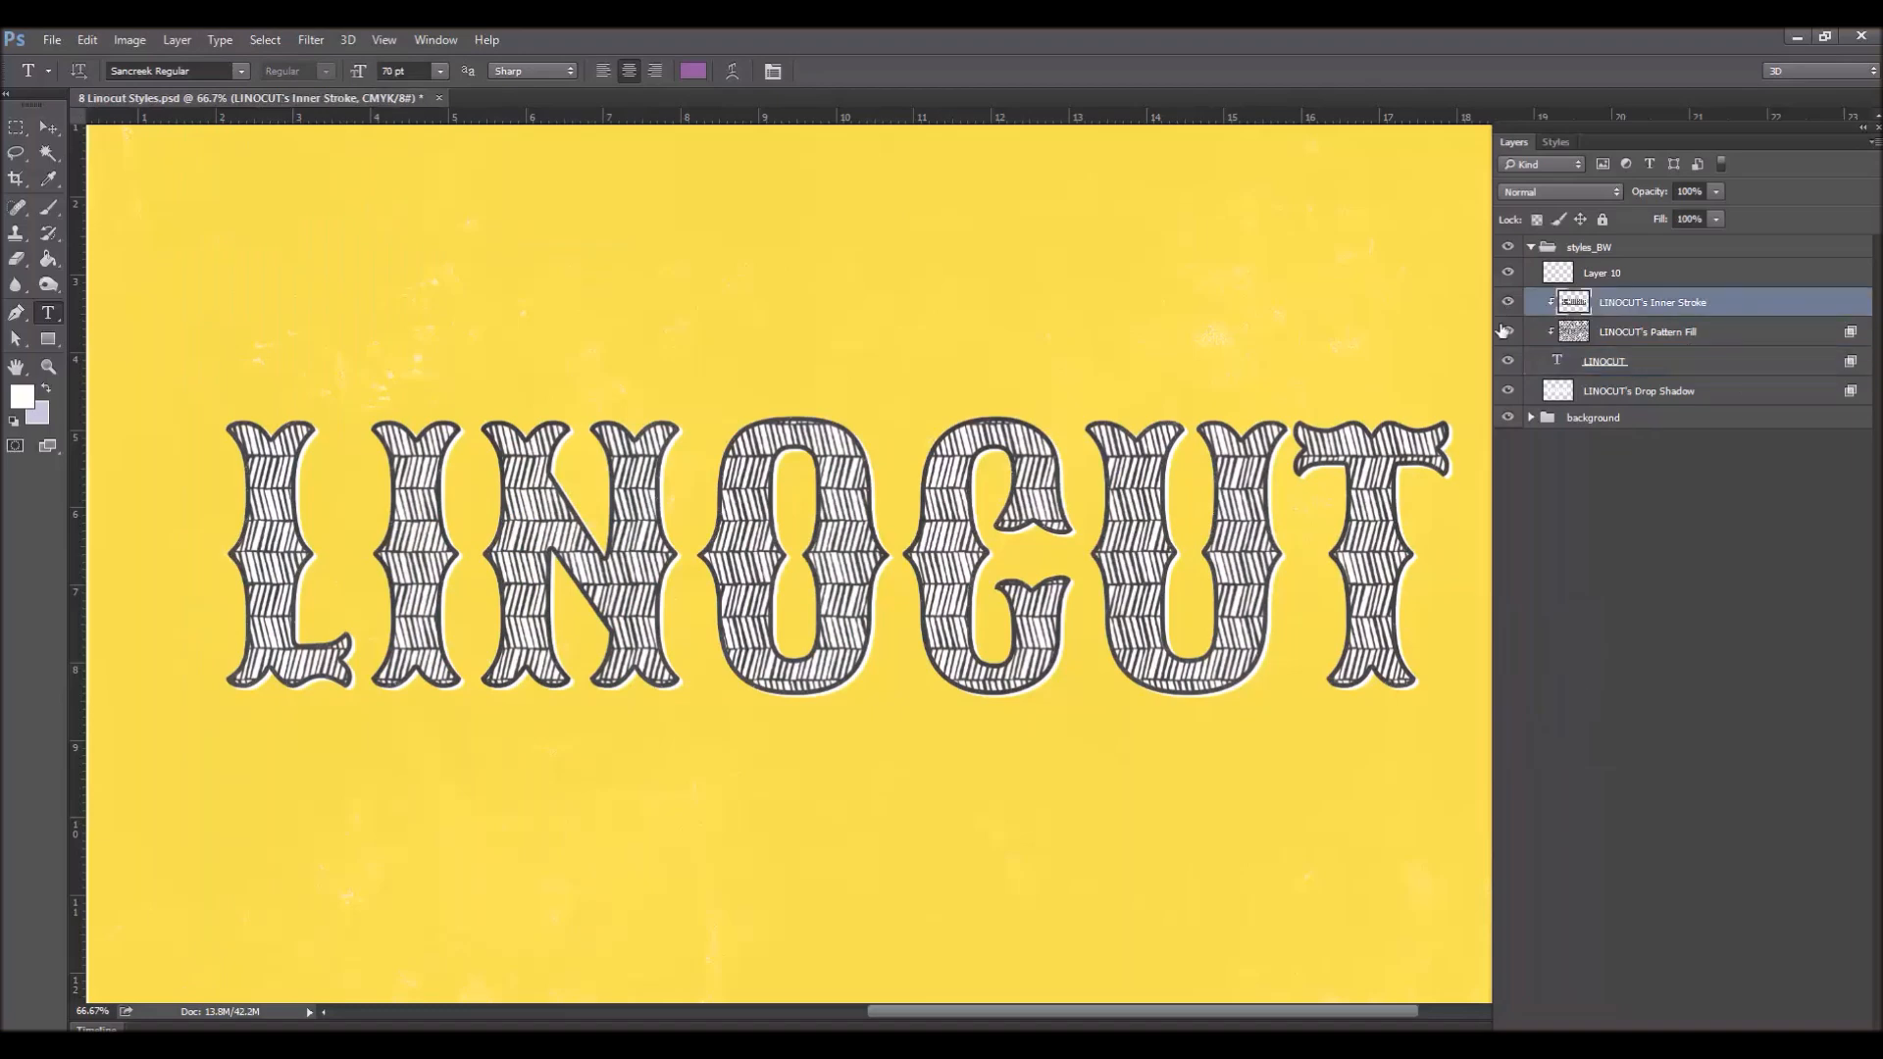
{"action": "left_click", "coordinate": [1509, 303]}
{"action": "left_click", "coordinate": [1508, 303]}
{"action": "left_click", "coordinate": [1508, 334]}
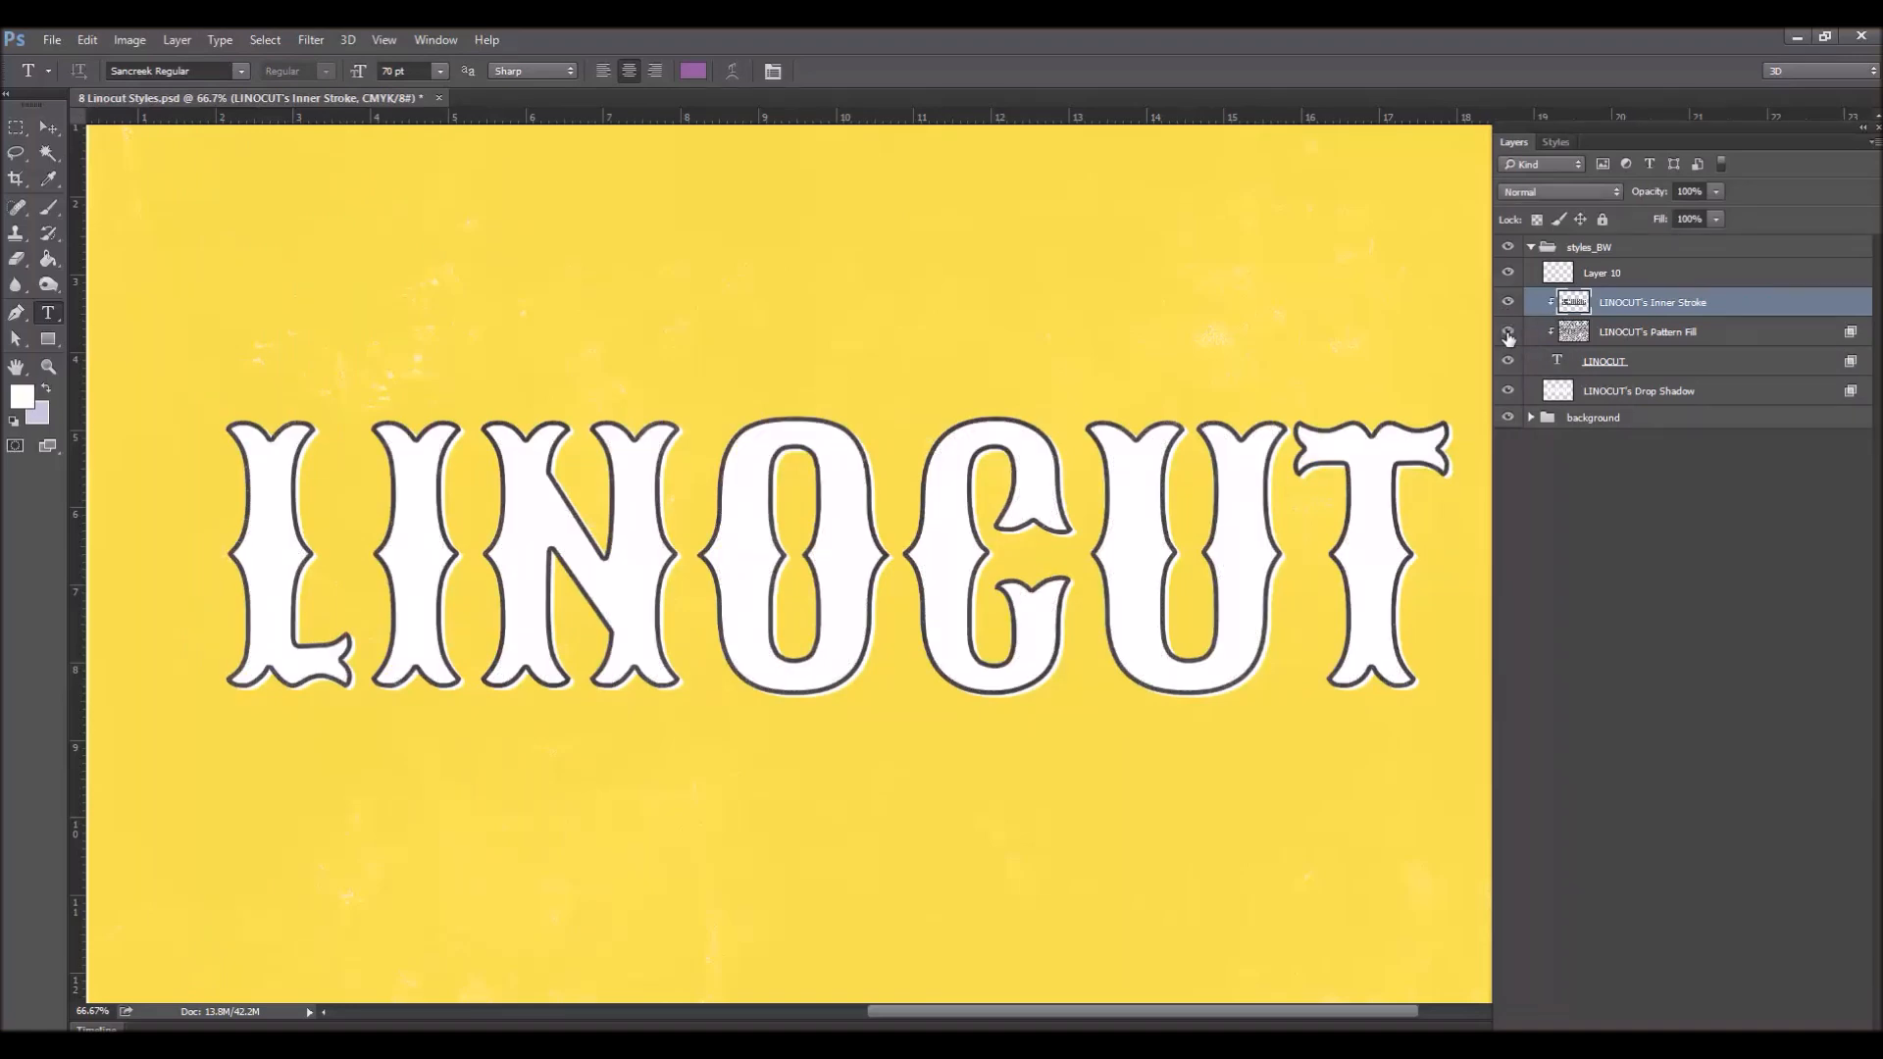
{"action": "left_click", "coordinate": [1508, 334]}
{"action": "left_click", "coordinate": [1508, 361]}
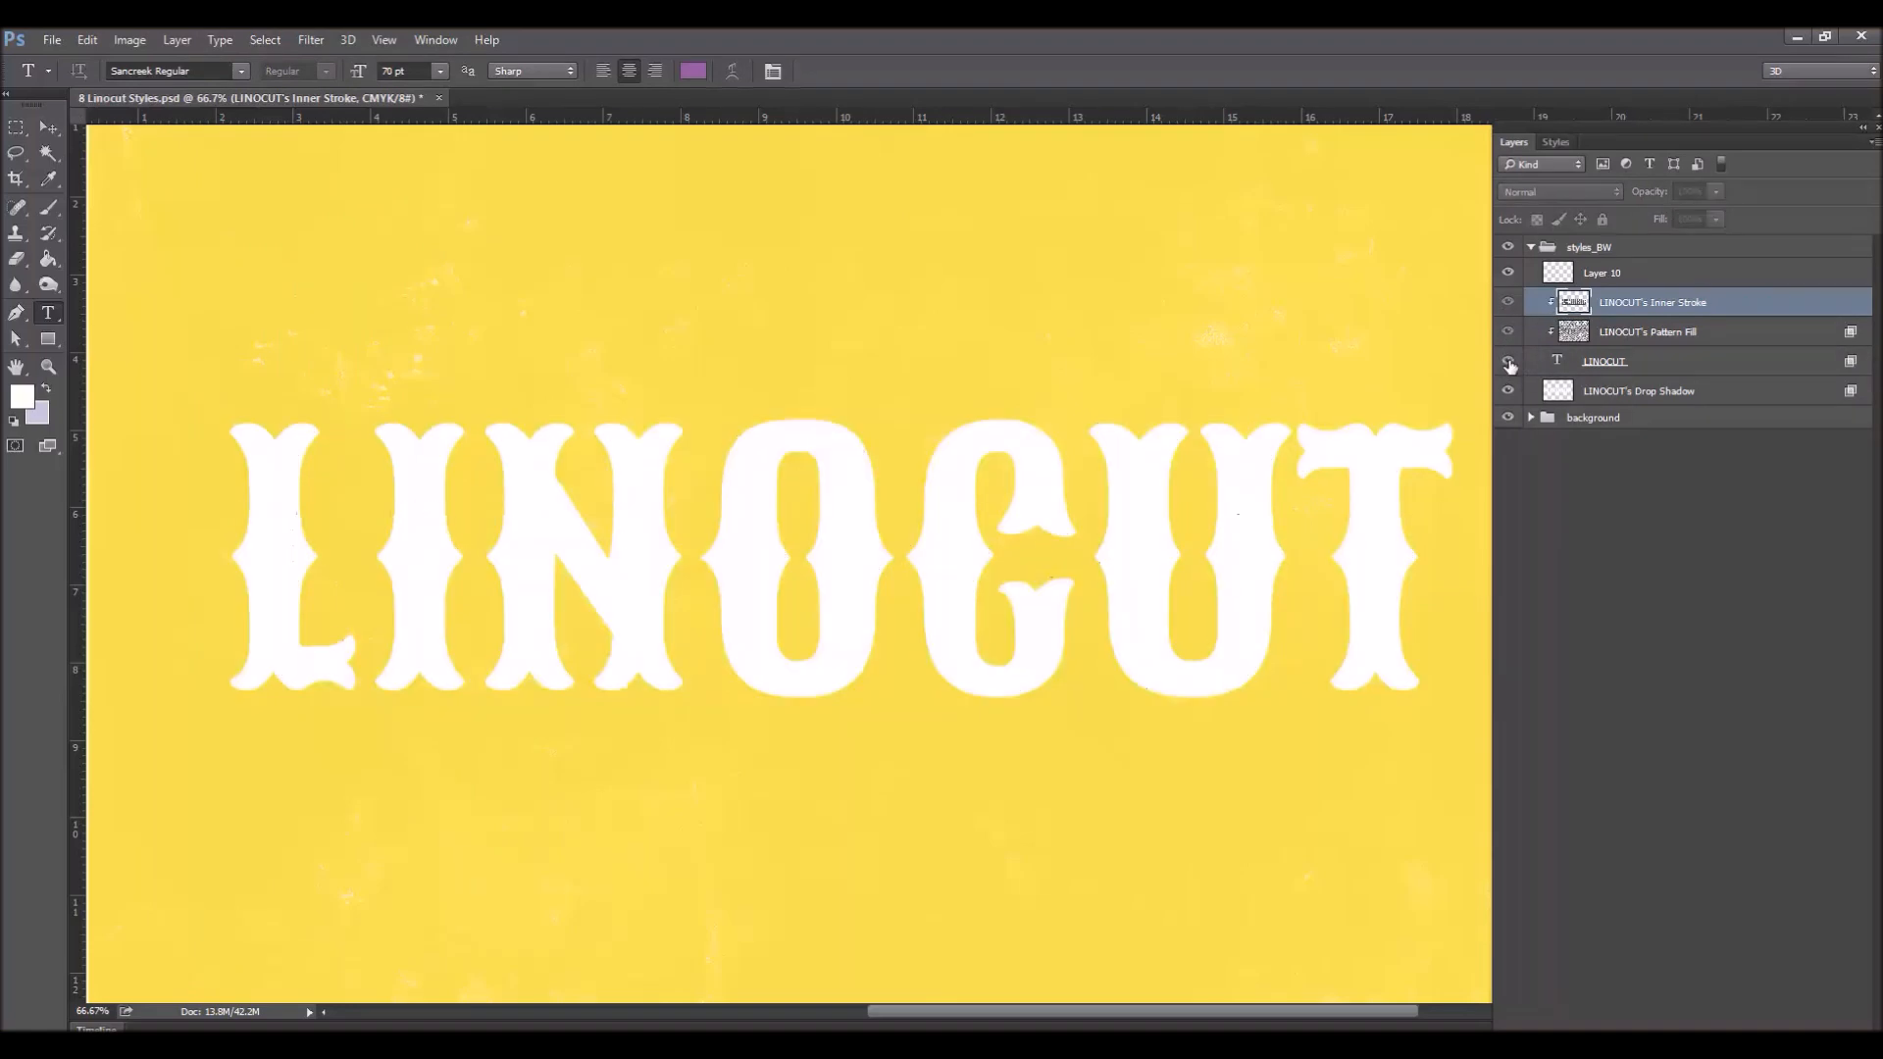
{"action": "left_click", "coordinate": [1508, 362]}
Shift the herringbone Pattern Fill layer slightly sideways inside the LINOCUT letters with the Move tool.
{"action": "left_click", "coordinate": [1730, 334]}
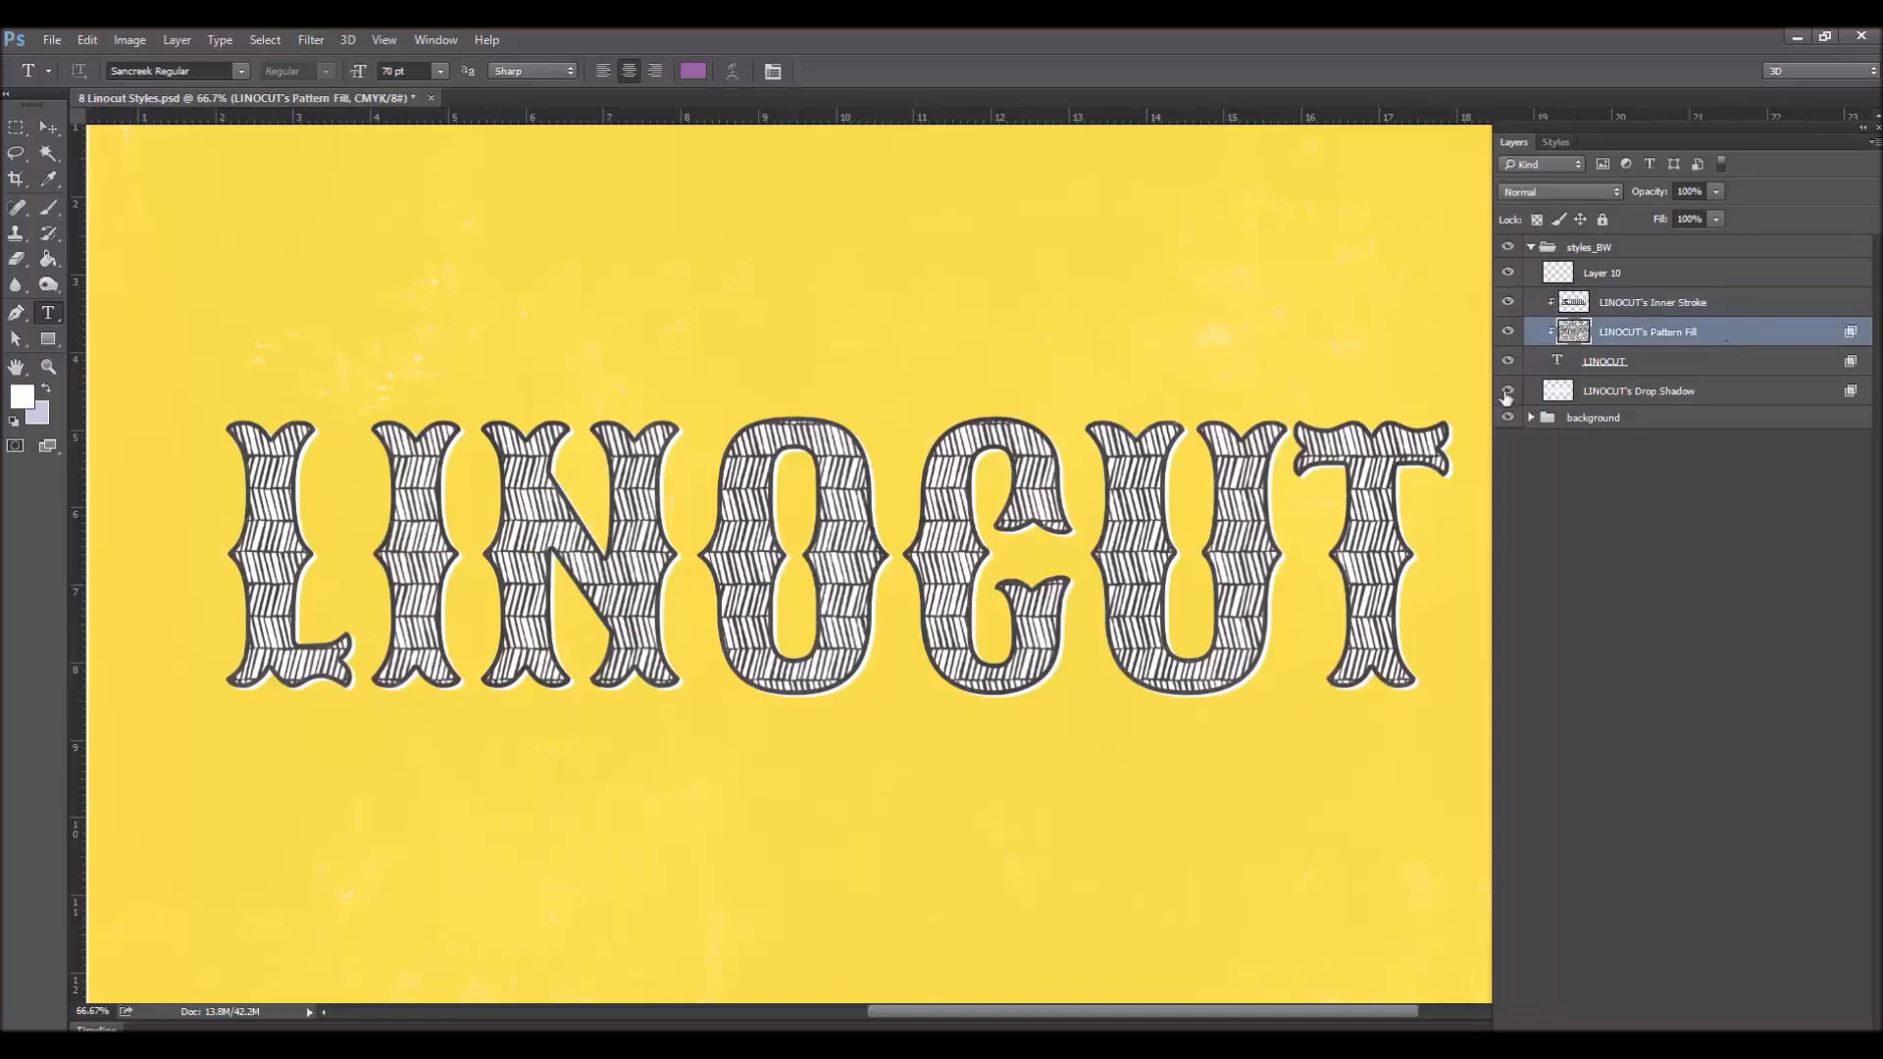
{"action": "left_click", "coordinate": [47, 128]}
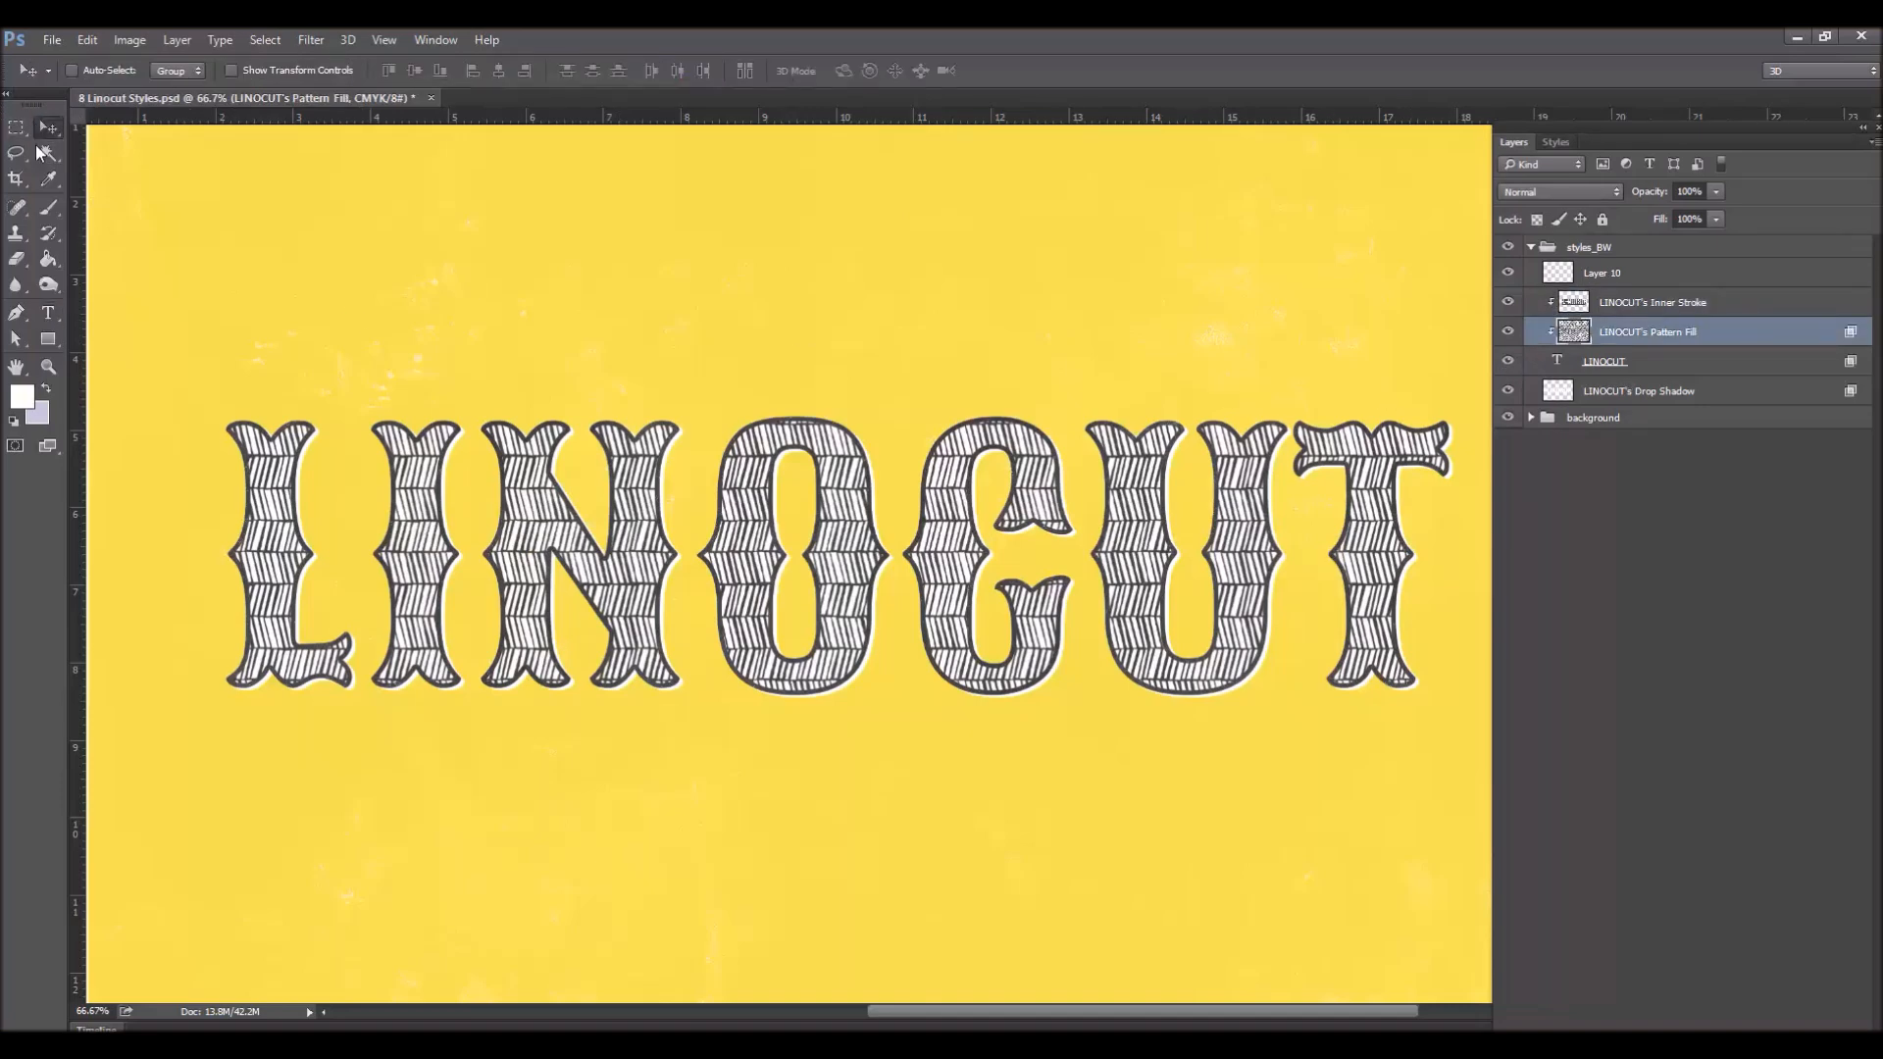
{"action": "mouse_move", "coordinate": [962, 562]}
{"action": "left_mouse_down"}
{"action": "mouse_move", "coordinate": [794, 608]}
{"action": "mouse_move", "coordinate": [829, 547]}
{"action": "mouse_move", "coordinate": [917, 541]}
{"action": "mouse_move", "coordinate": [932, 568]}
{"action": "left_mouse_up"}
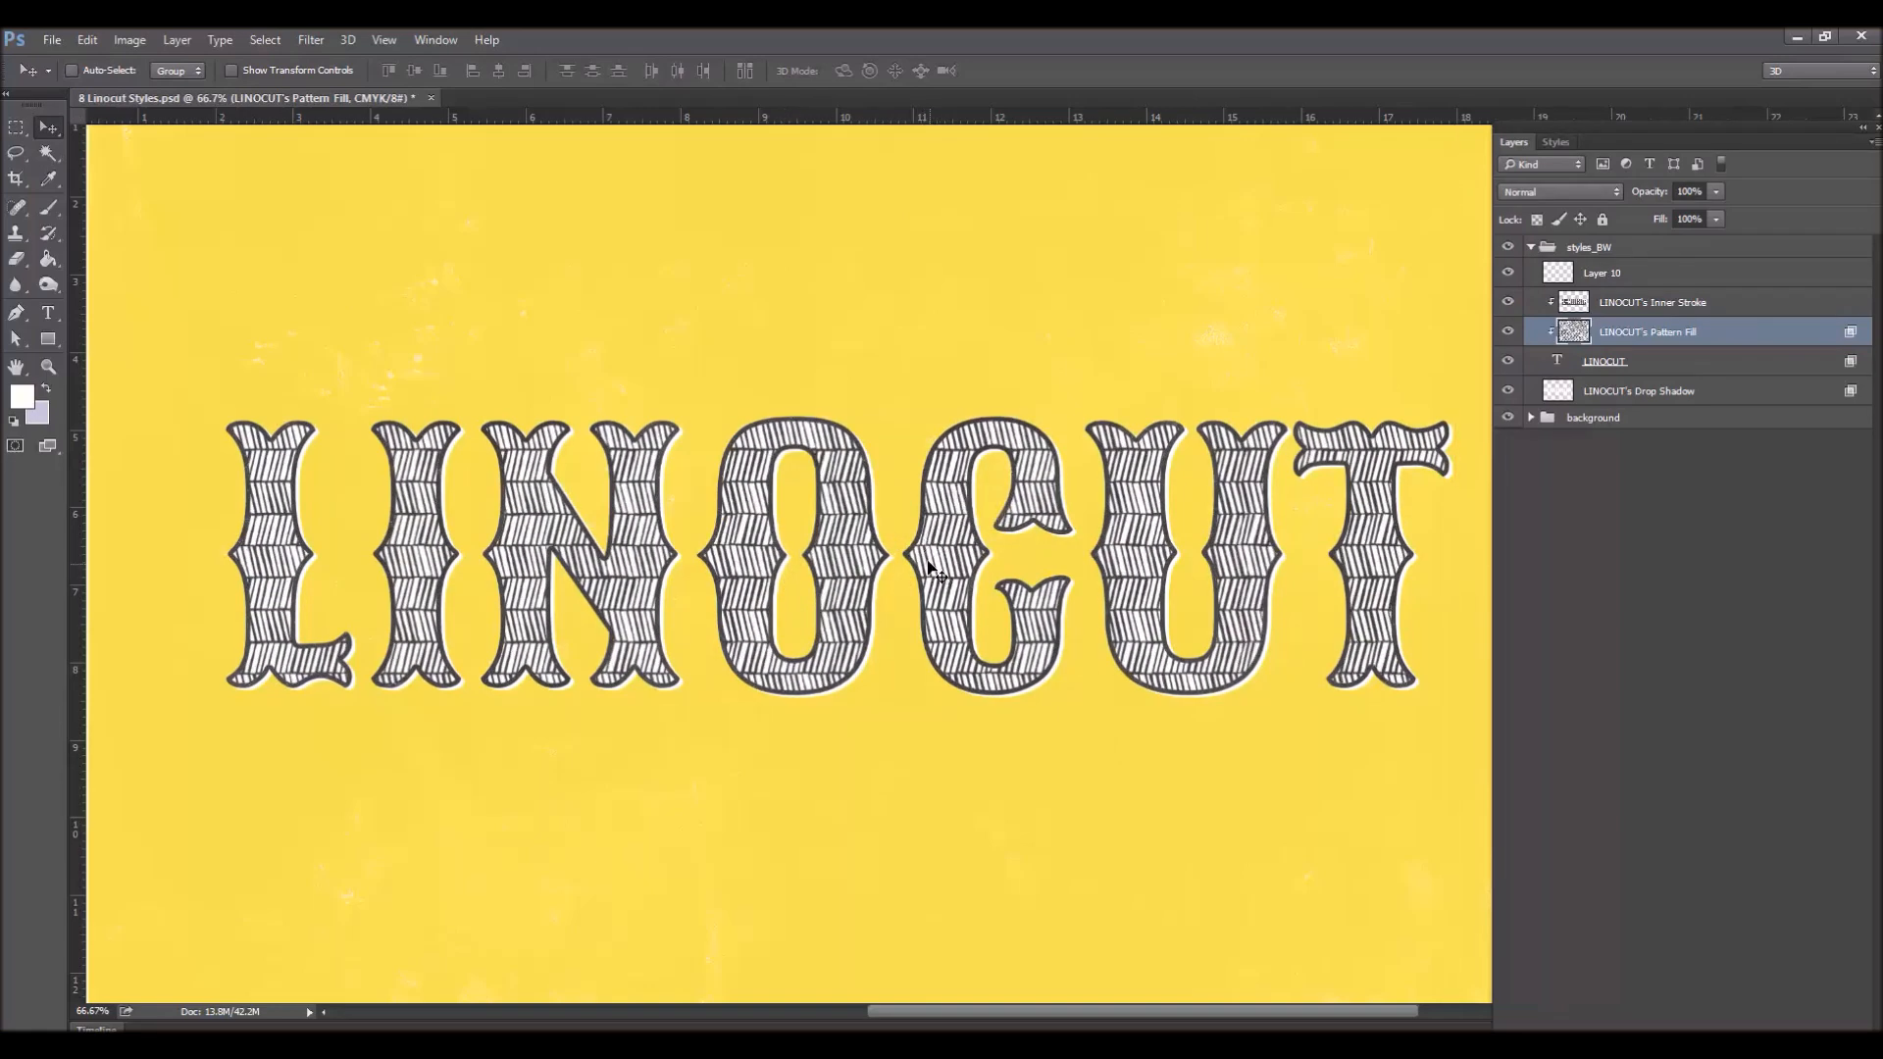
Rotate the Pattern Fill layer by 25 degrees with Free Transform and commit the transformation.
{"action": "key", "text": "ctrl+t"}
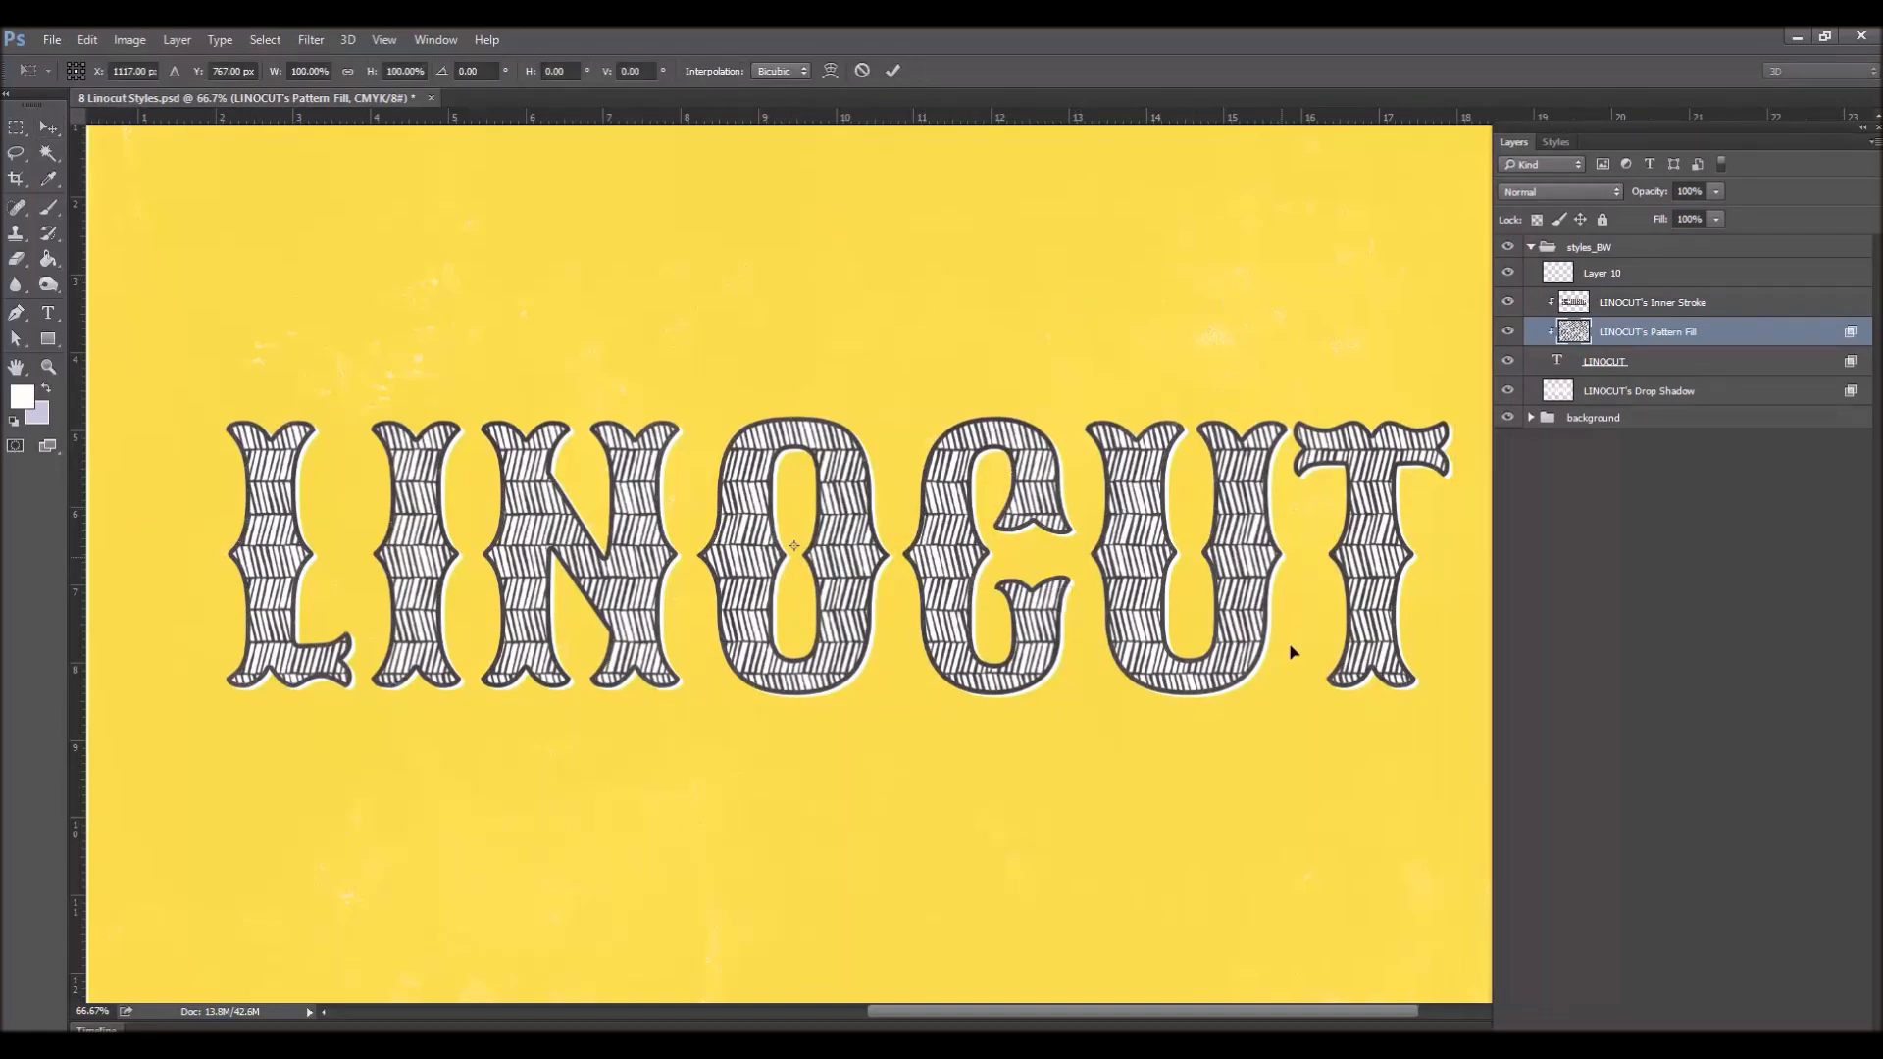
{"action": "left_click", "coordinate": [485, 72]}
{"action": "type", "text": "25"}
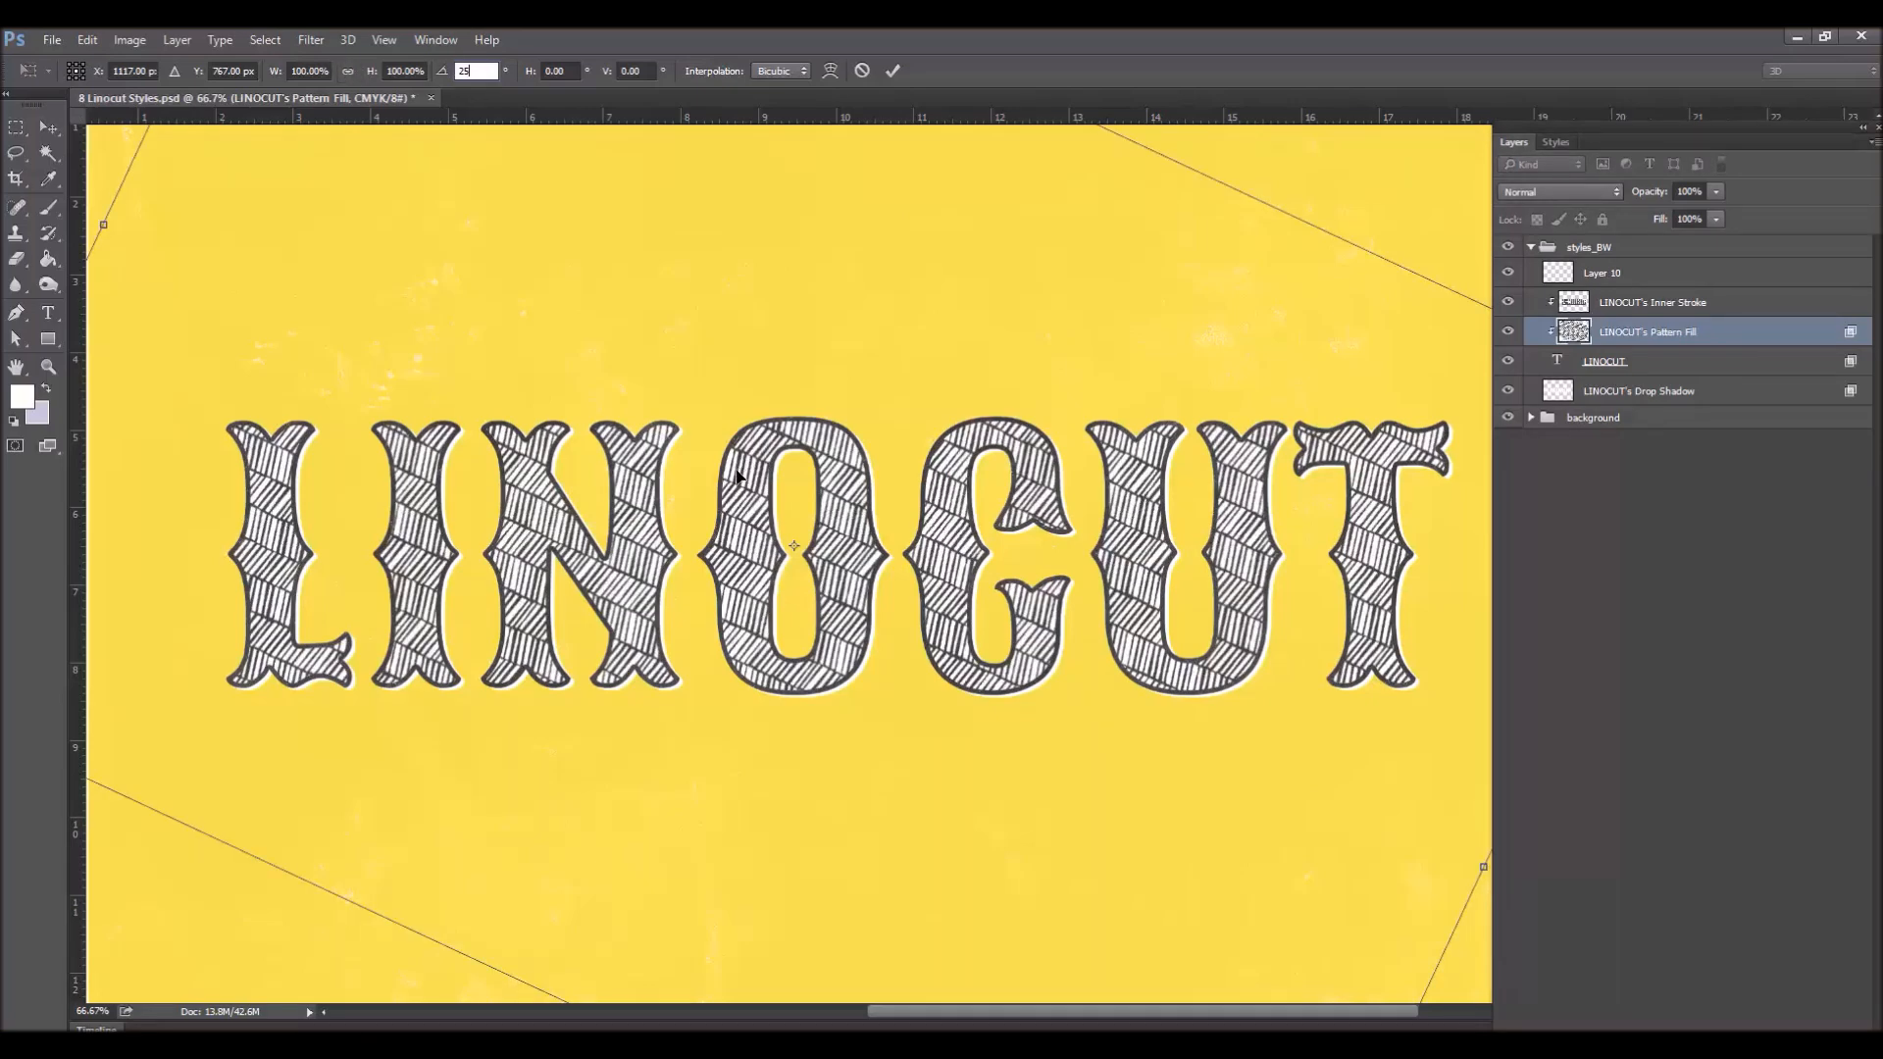
{"action": "key", "text": "Return"}
{"action": "key", "text": "Return"}
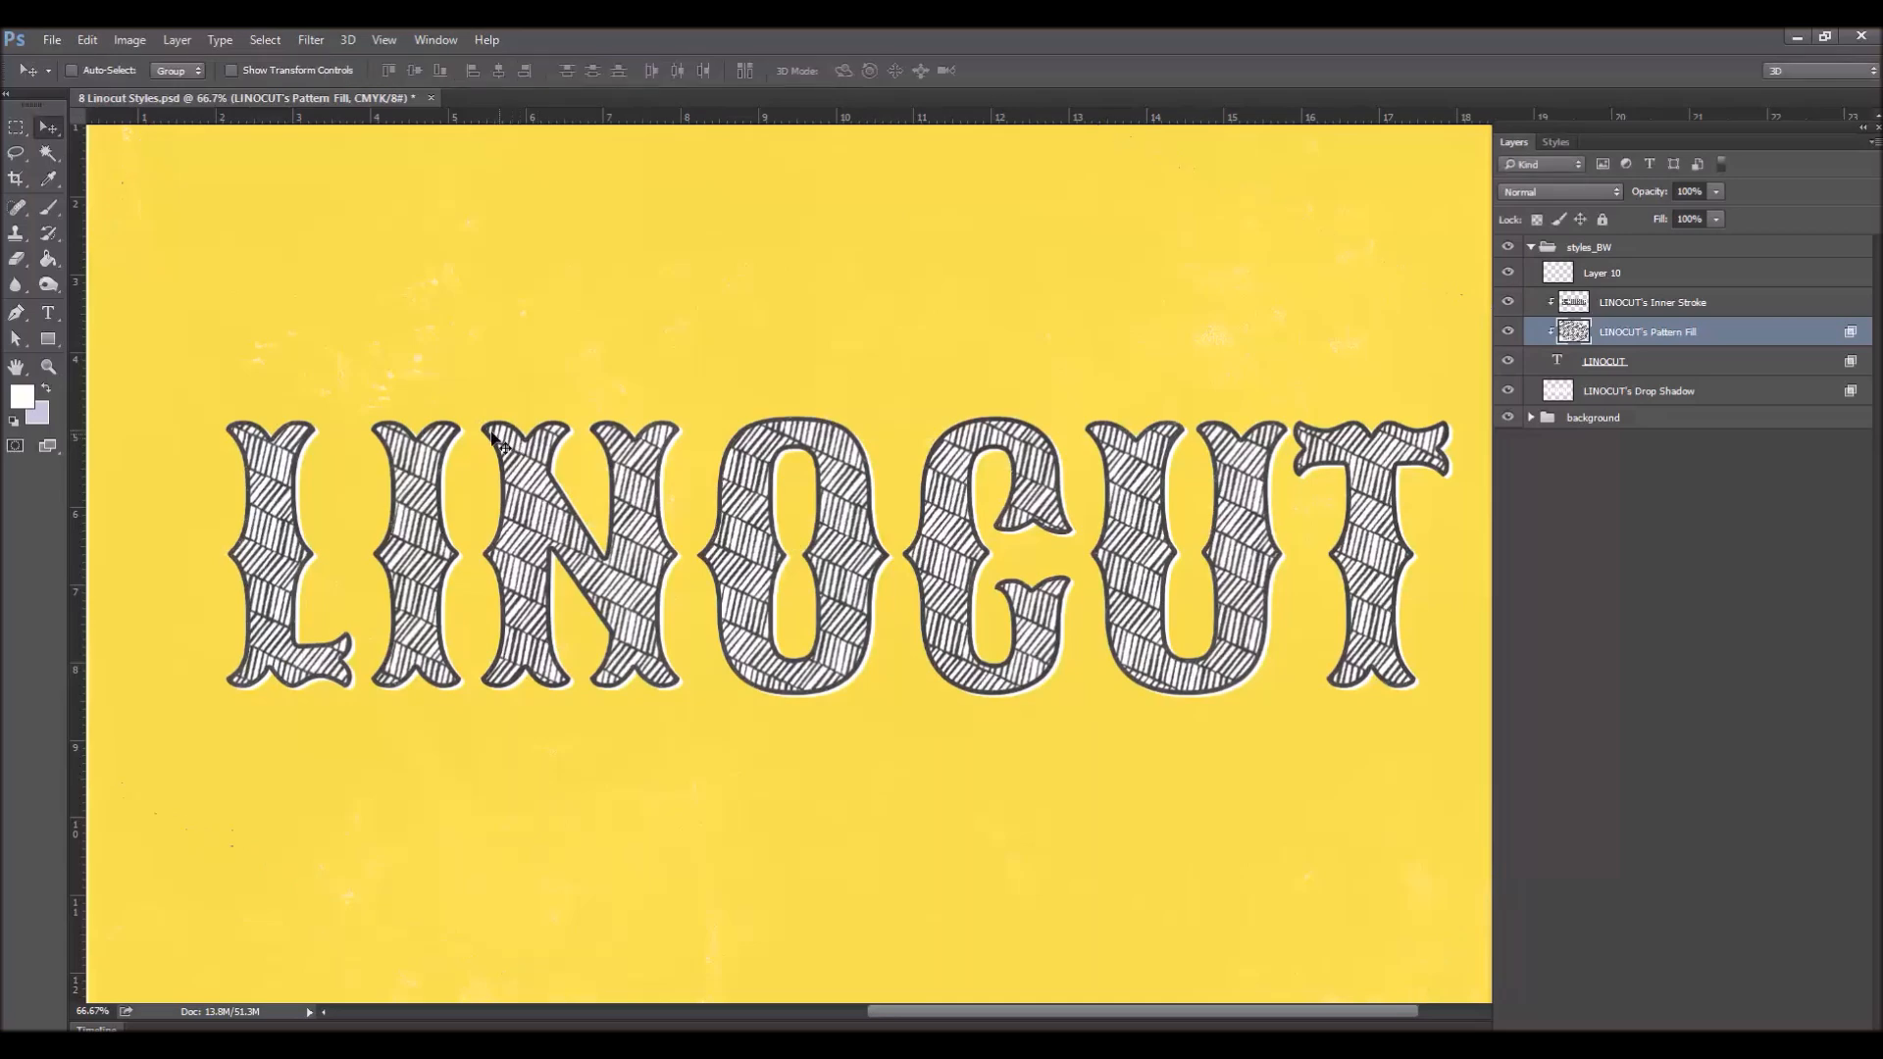
Recolor the Pattern Fill layer with Hue/Saturation, trying lightness -81, saturation +52 and several hue shifts, and apply the adjustment.
{"action": "left_click", "coordinate": [137, 40]}
{"action": "mouse_move", "coordinate": [201, 102]}
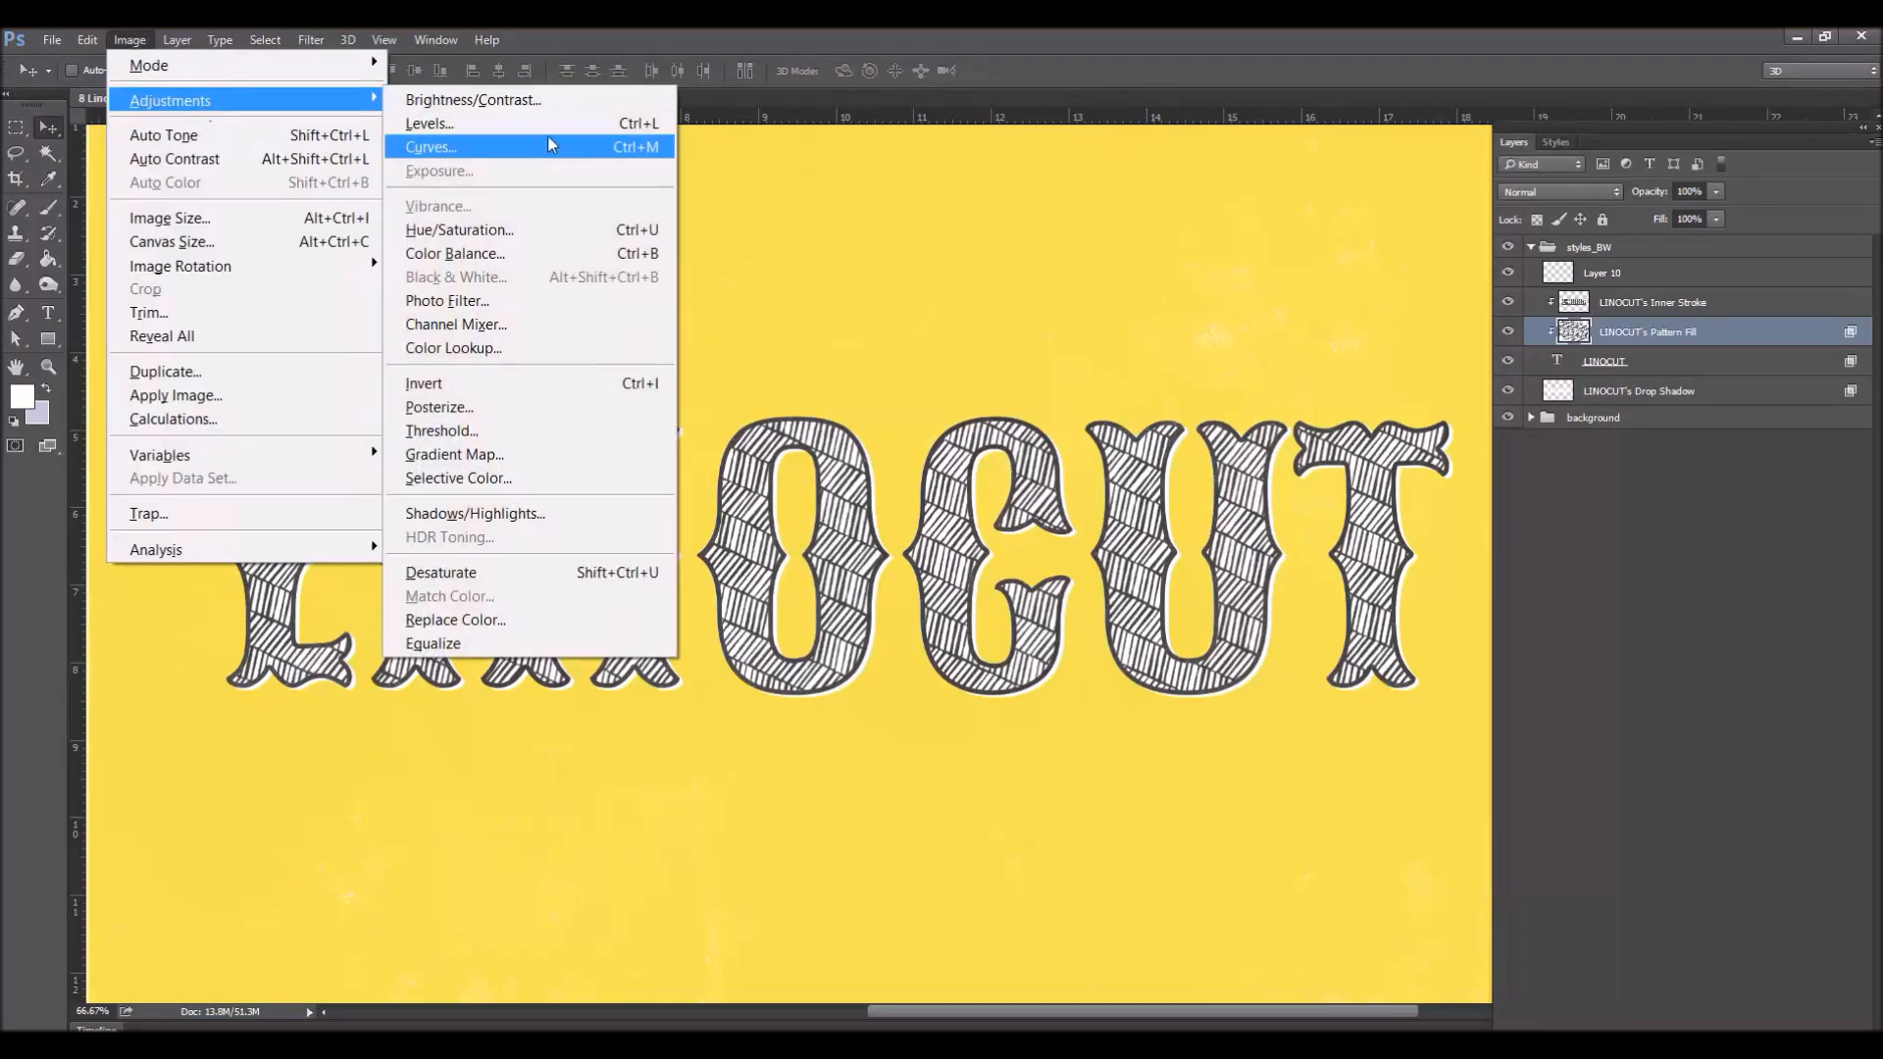
{"action": "left_click", "coordinate": [553, 232]}
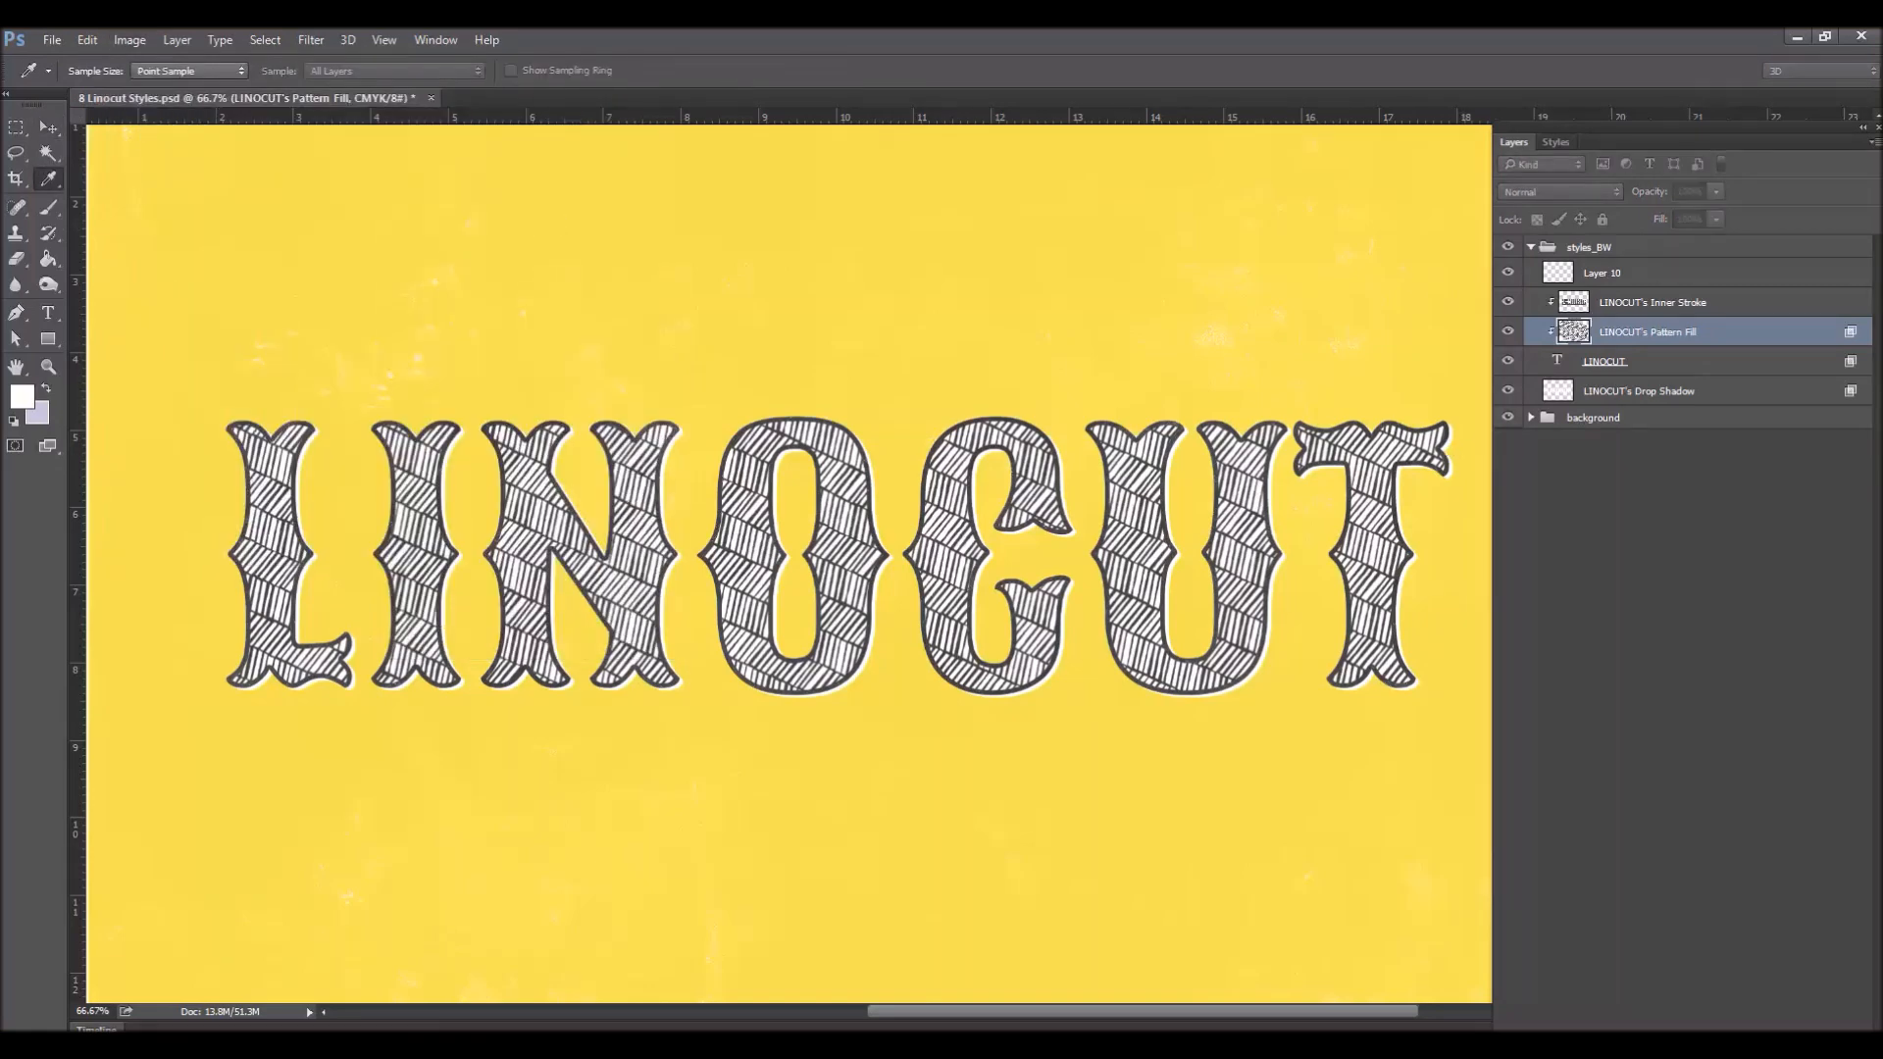
{"action": "left_click_drag", "start_coordinate": [1063, 413], "coordinate": [1010, 413]}
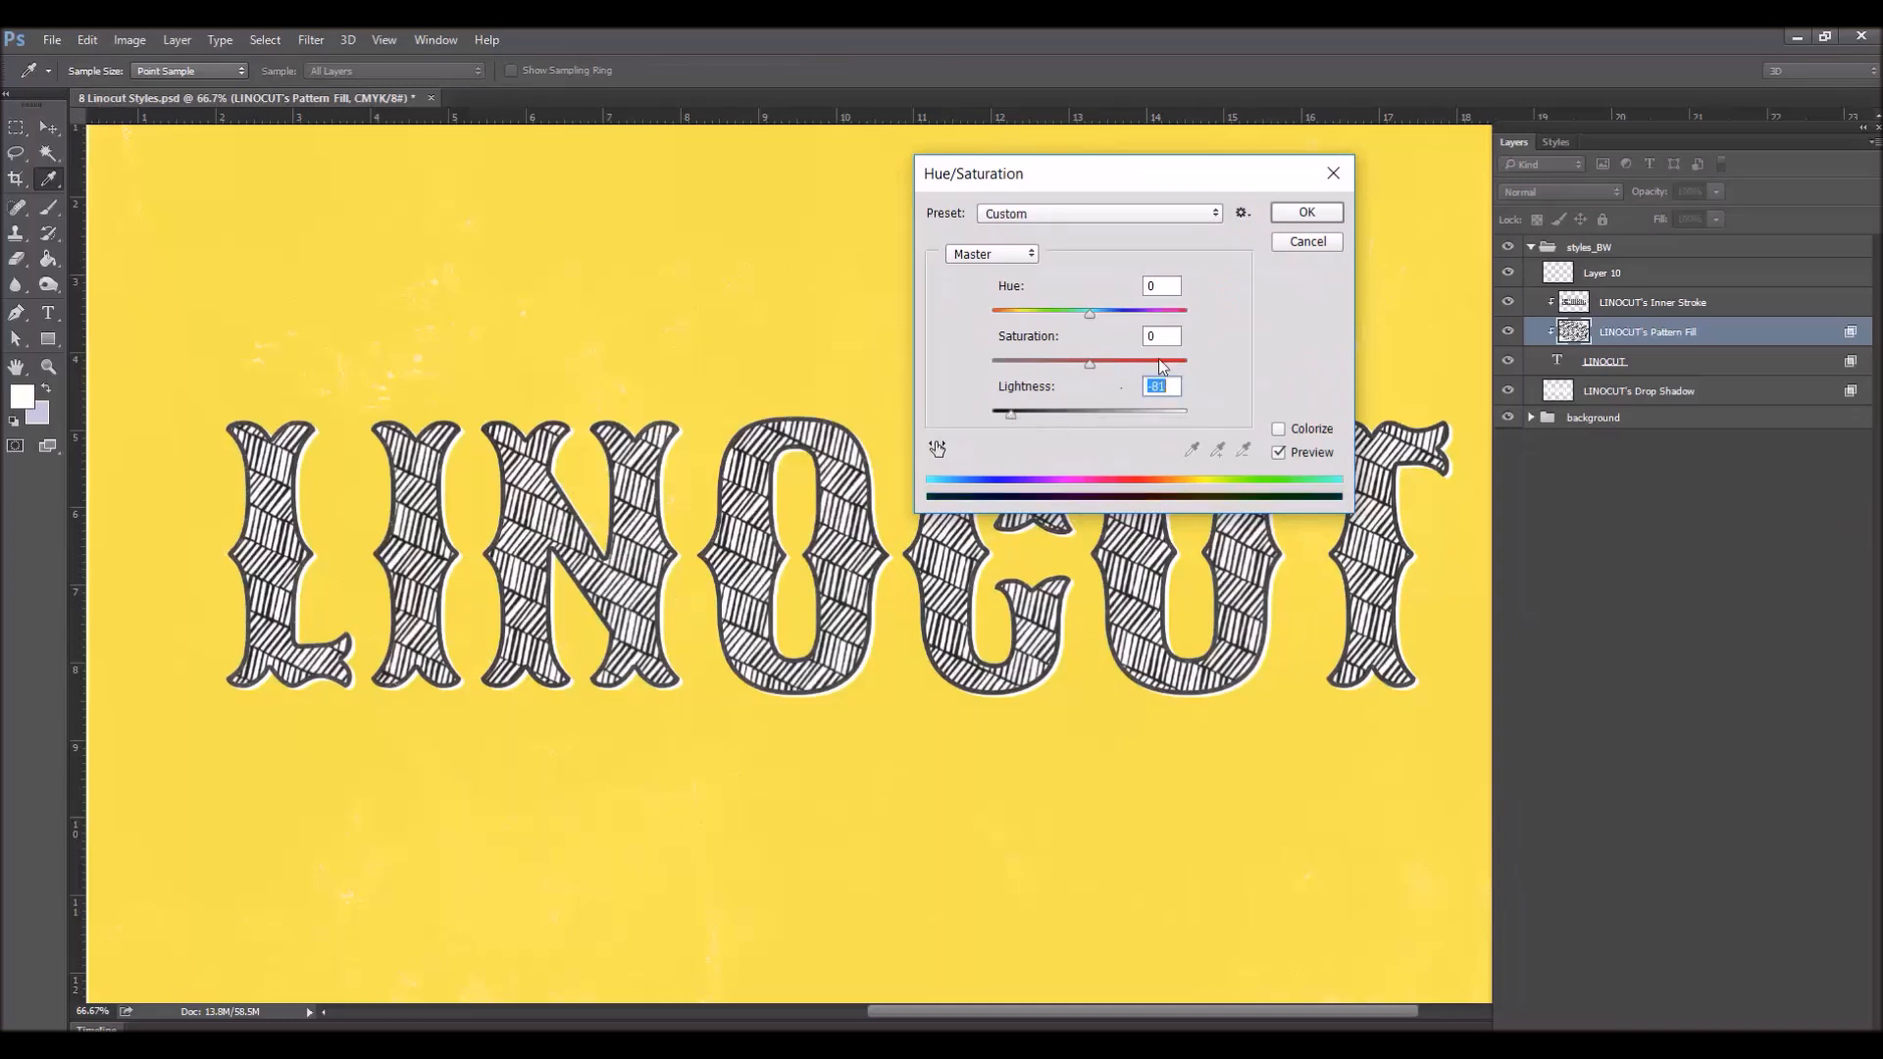
{"action": "left_click_drag", "start_coordinate": [1080, 312], "coordinate": [1024, 316]}
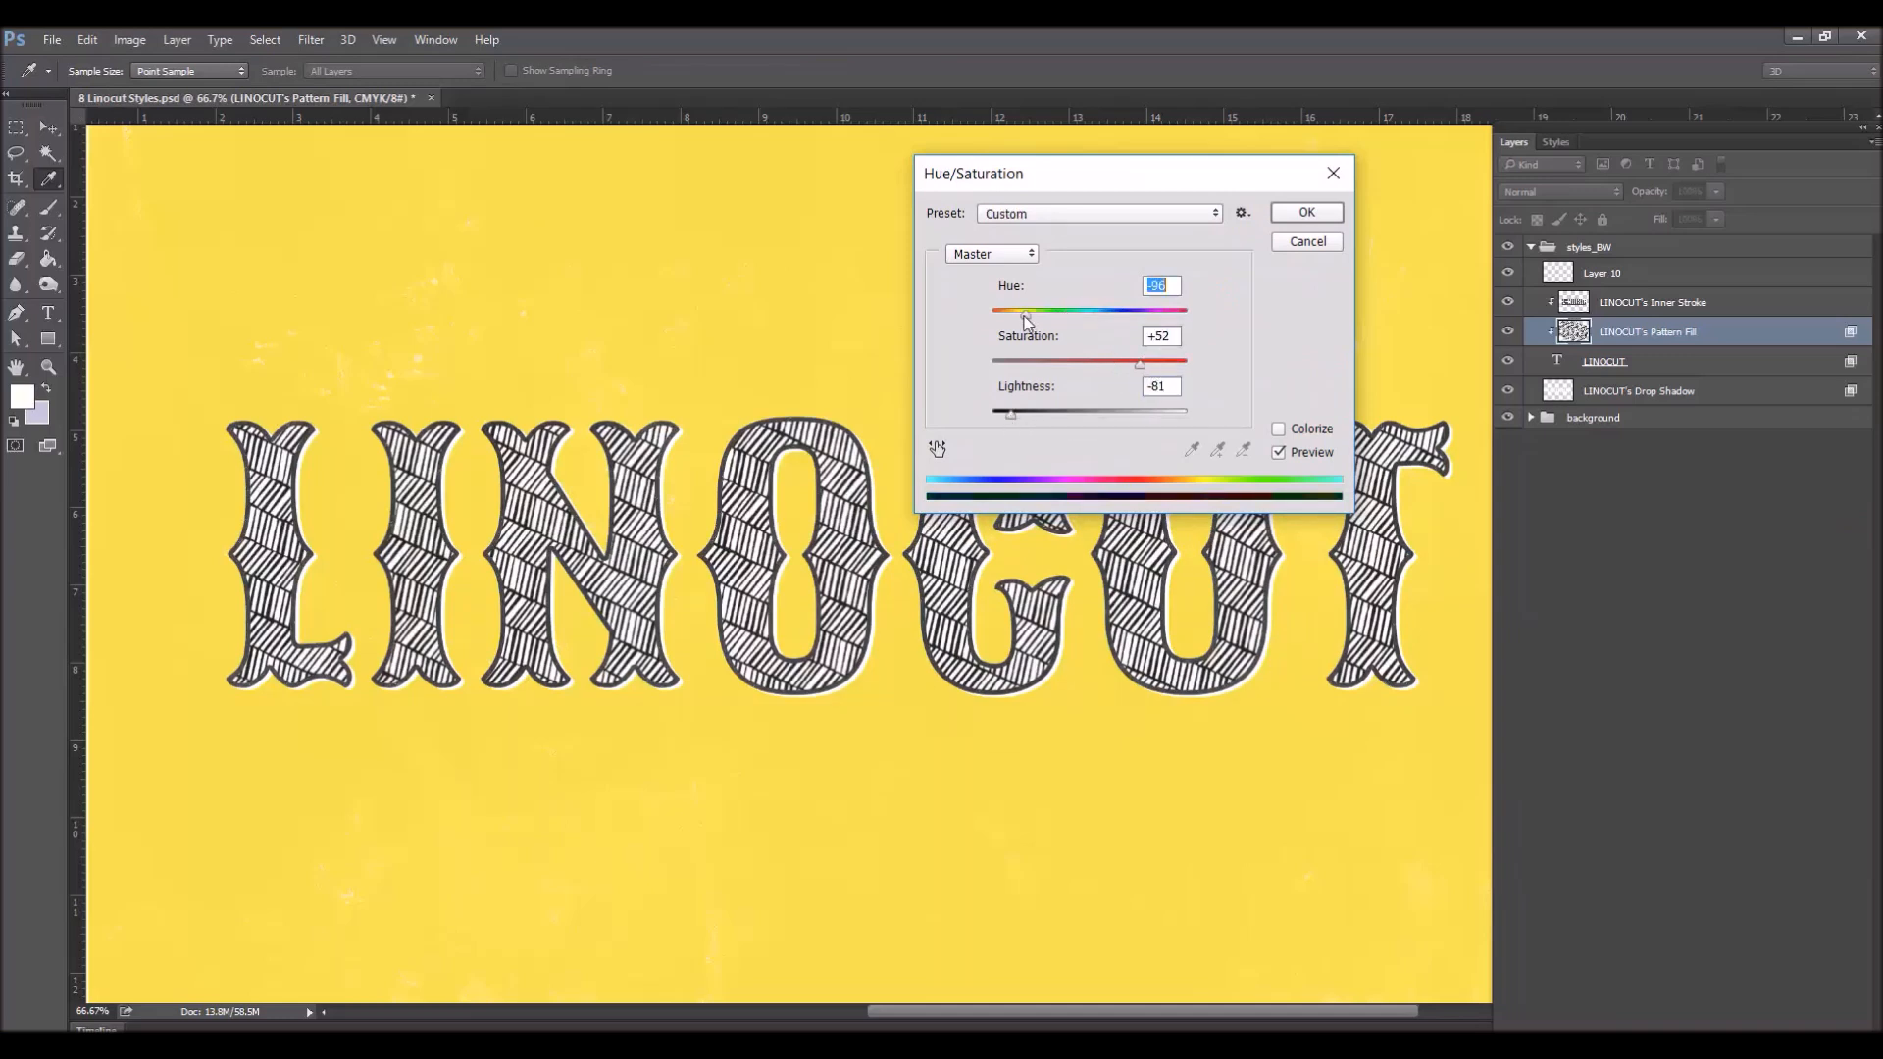
{"action": "left_click_drag", "start_coordinate": [1010, 414], "coordinate": [1184, 362]}
{"action": "left_click_drag", "start_coordinate": [1075, 315], "coordinate": [1115, 316]}
{"action": "left_click", "coordinate": [1167, 314]}
{"action": "left_click", "coordinate": [1317, 214]}
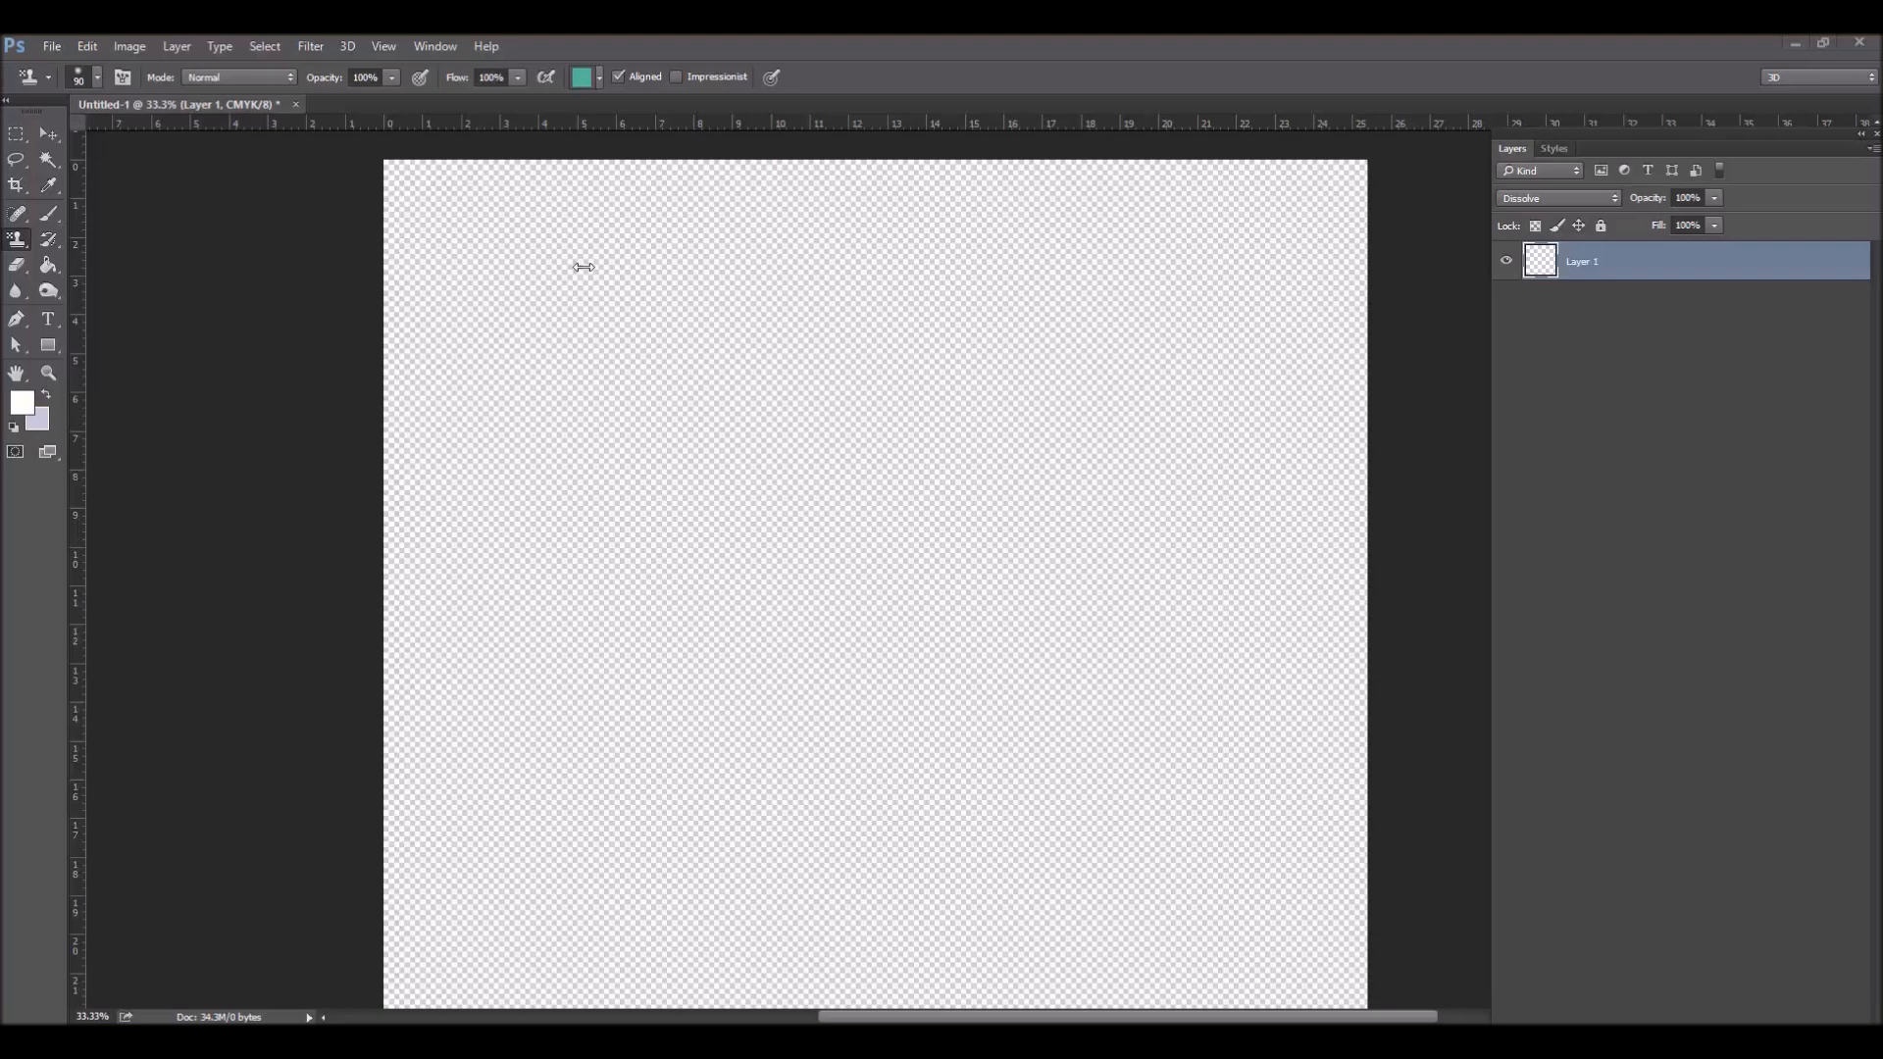
Fill the empty Layer 1 of the Untitled-1 document with the overlapping-arches custom pattern in Normal mode at 100% opacity.
{"action": "left_click", "coordinate": [87, 46]}
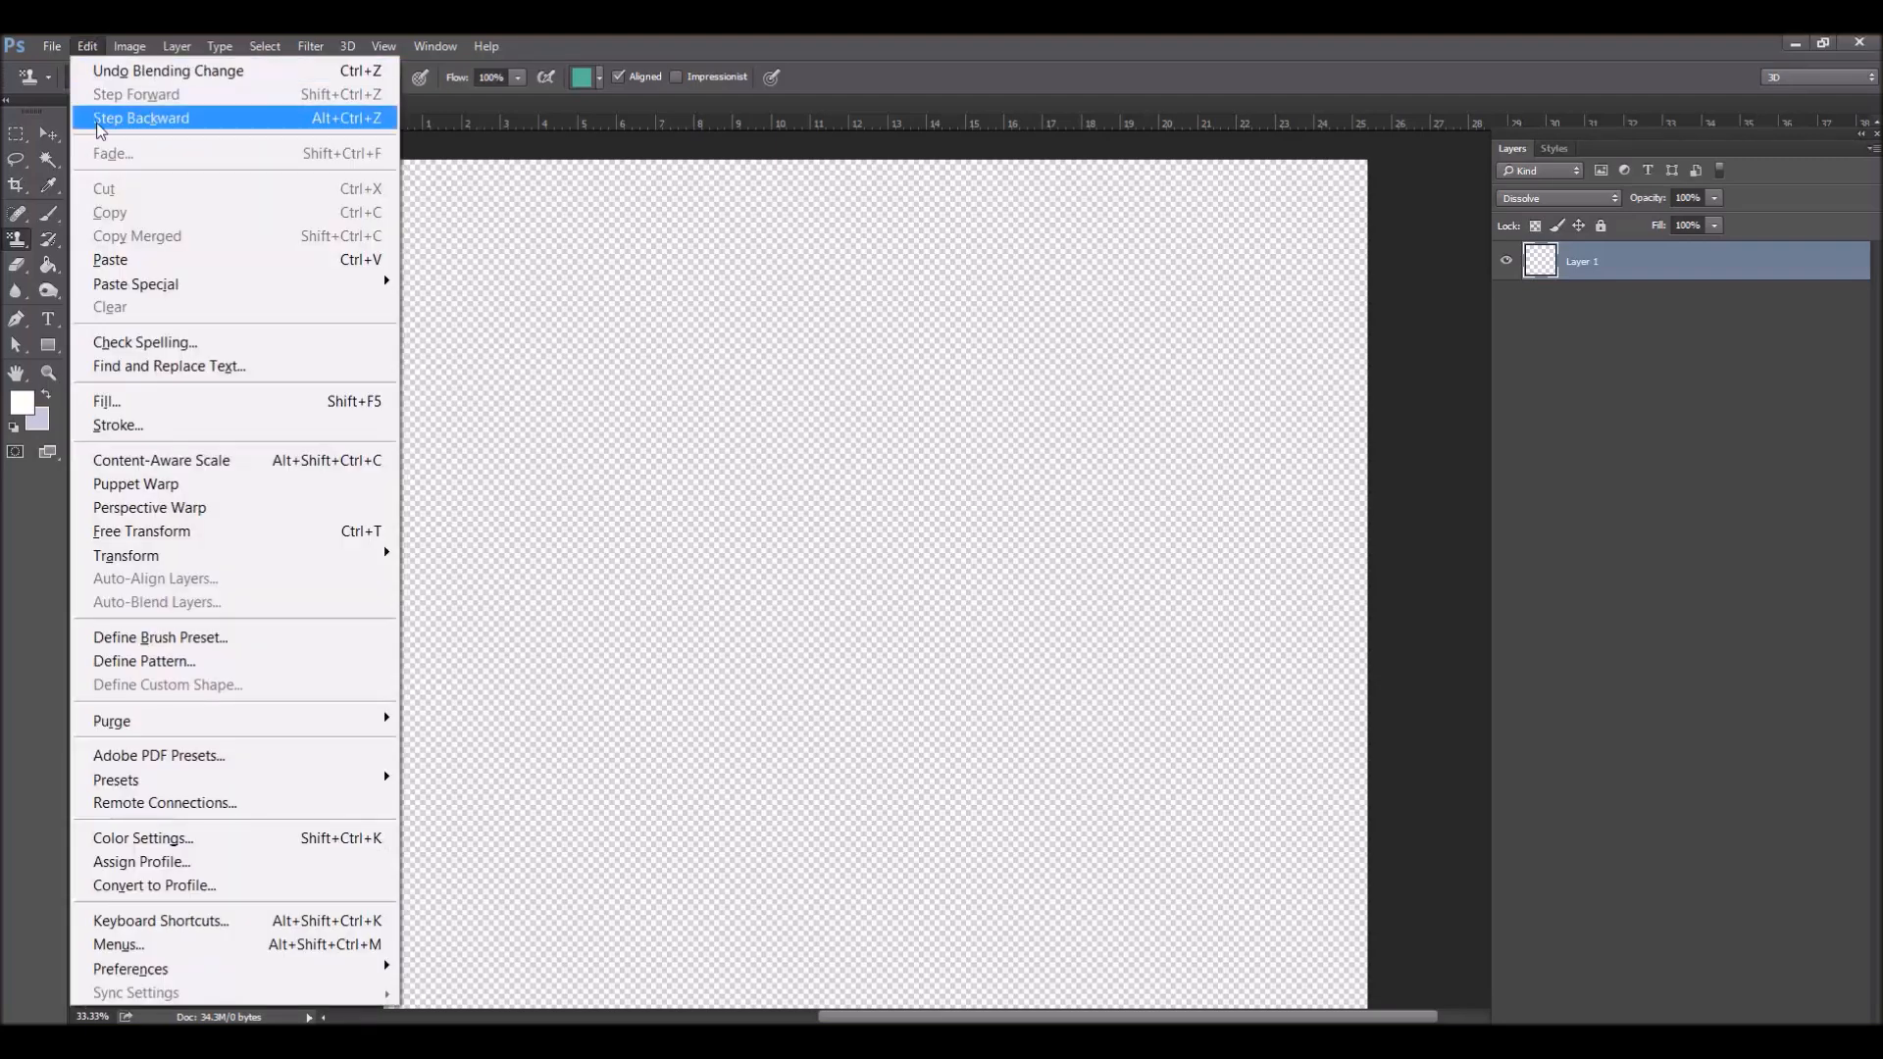
{"action": "left_click", "coordinate": [273, 402]}
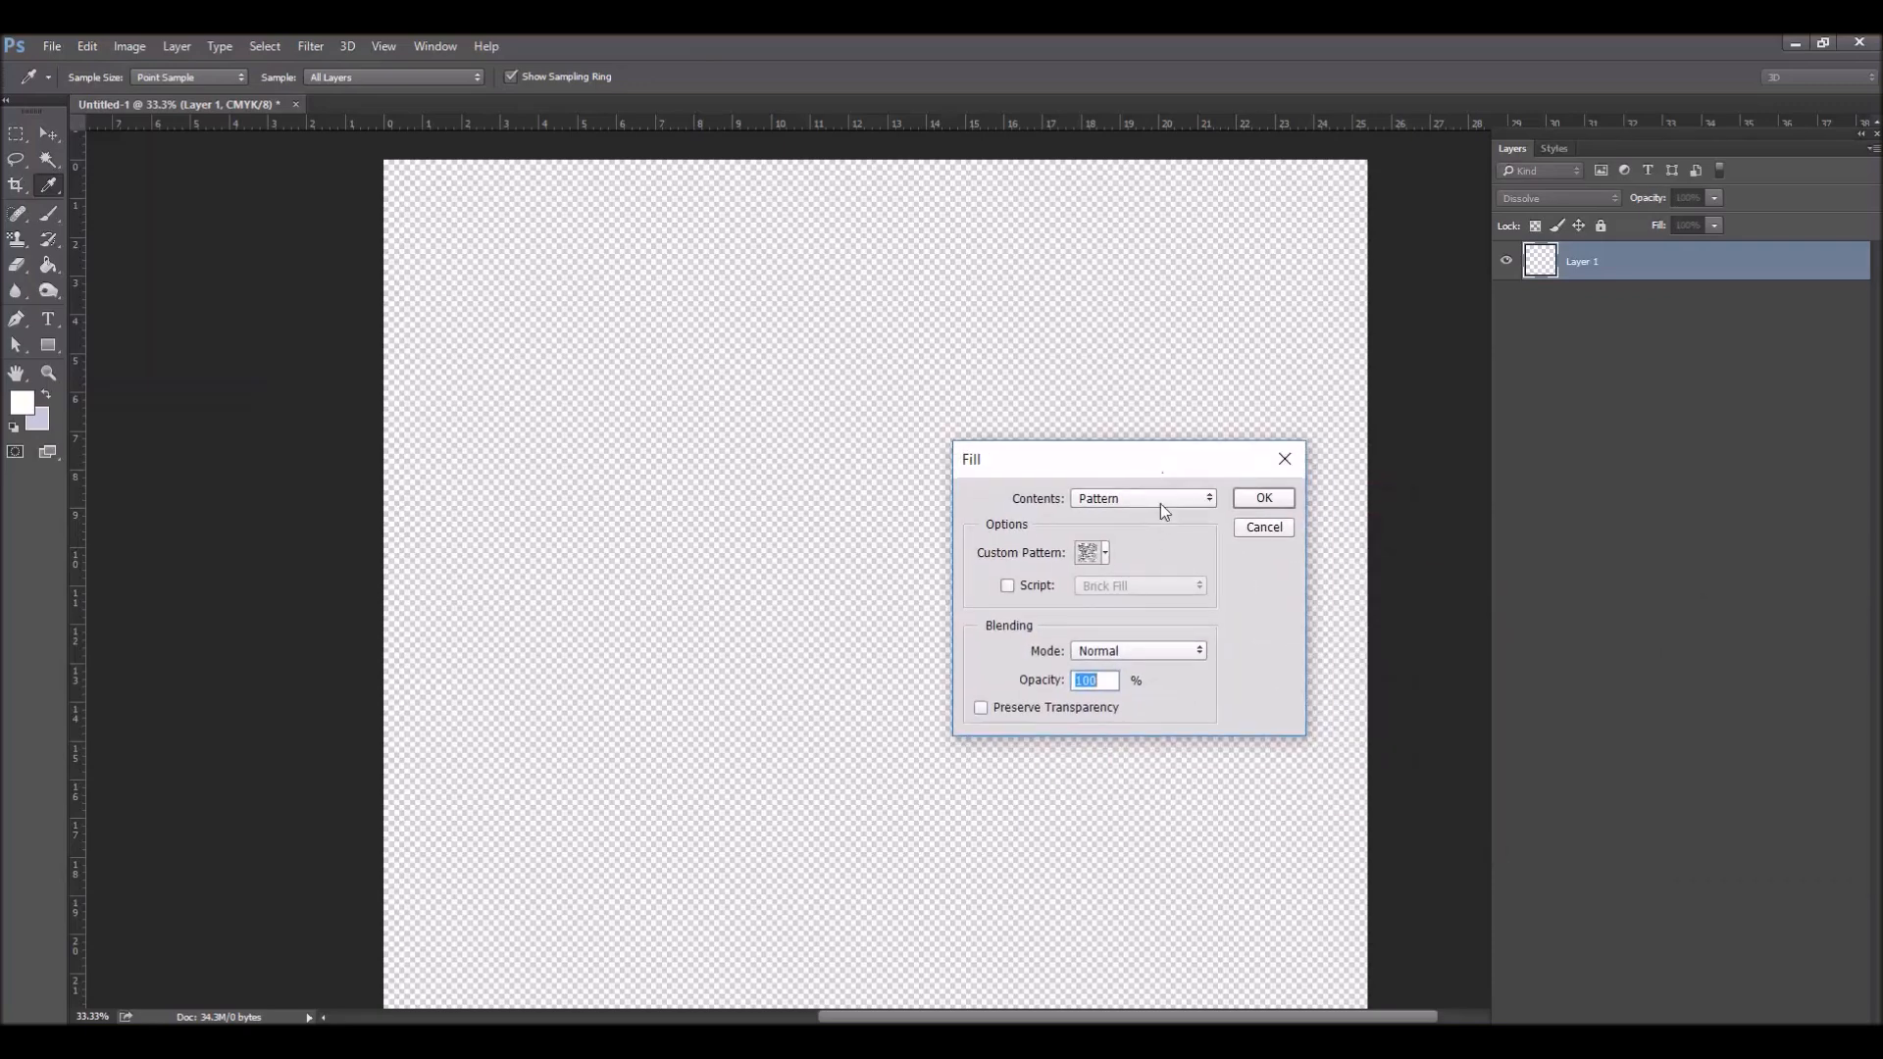
{"action": "left_click", "coordinate": [1155, 500]}
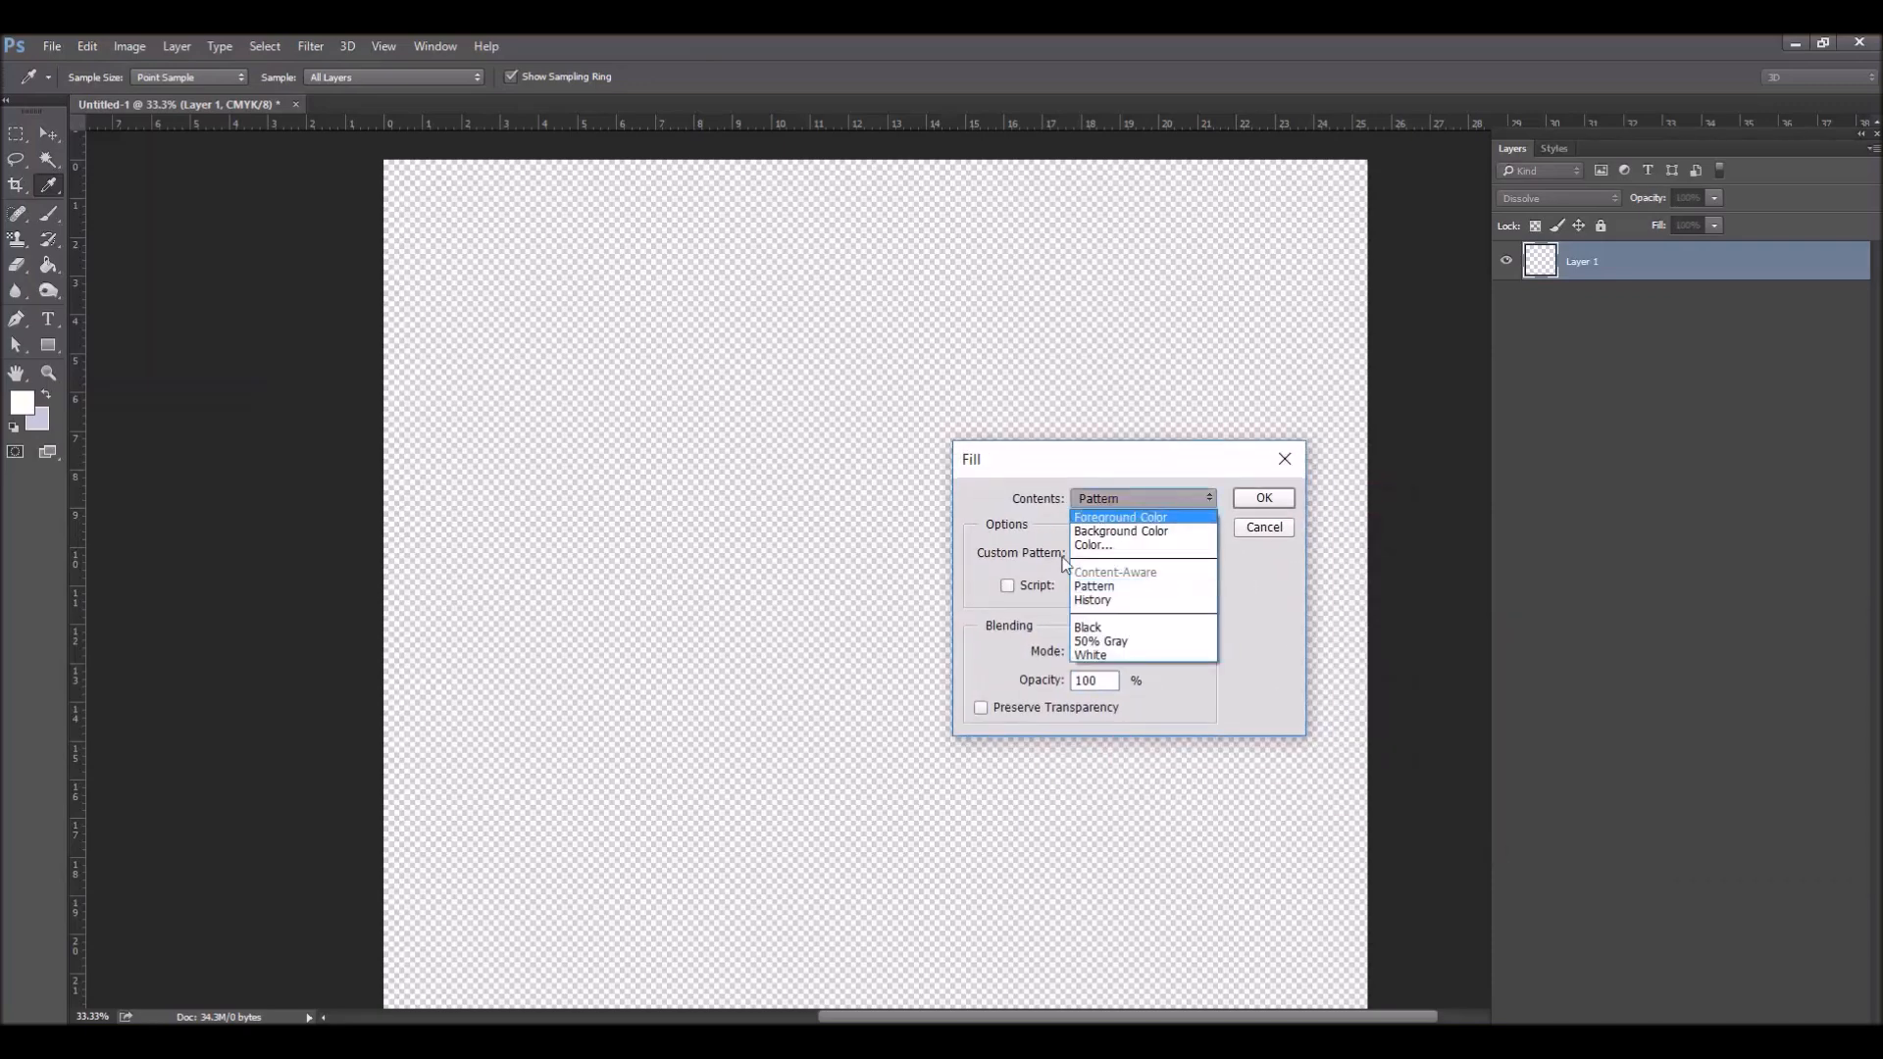
{"action": "left_click", "coordinate": [1151, 585]}
{"action": "left_click", "coordinate": [1106, 554]}
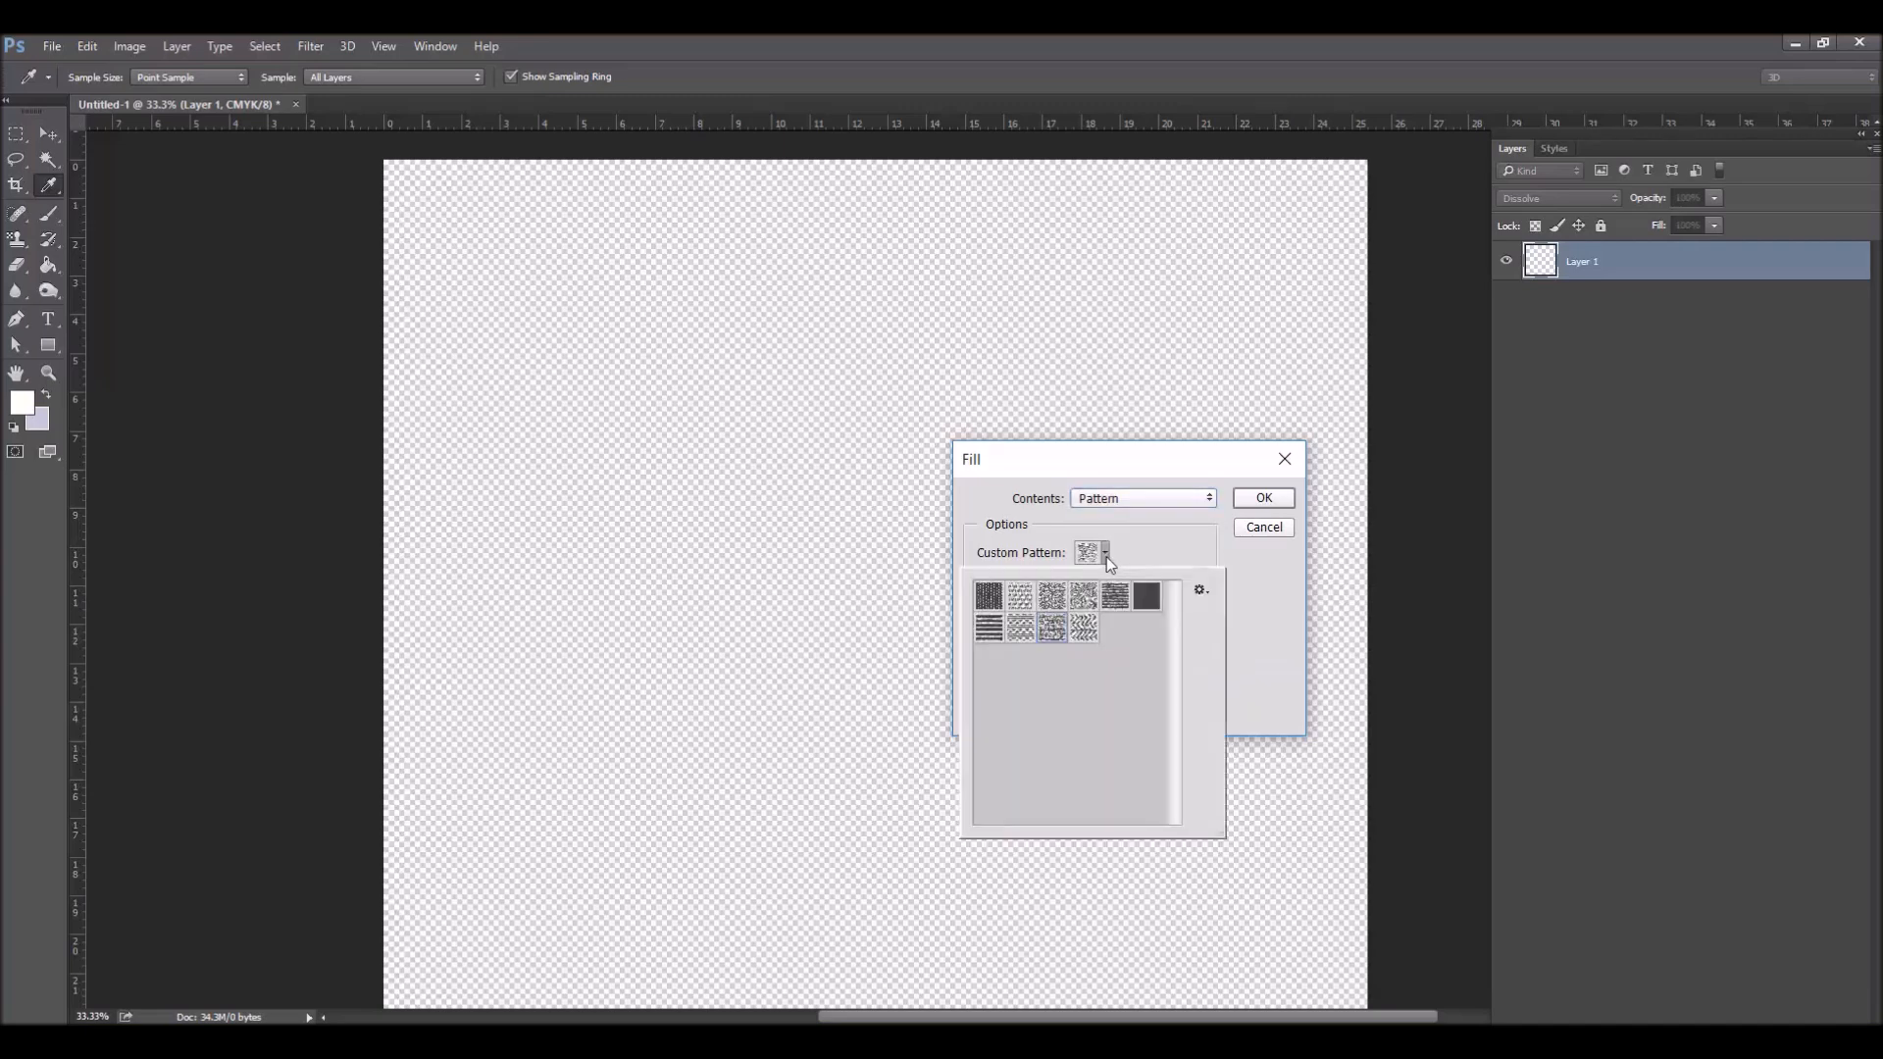
{"action": "left_click", "coordinate": [1051, 598]}
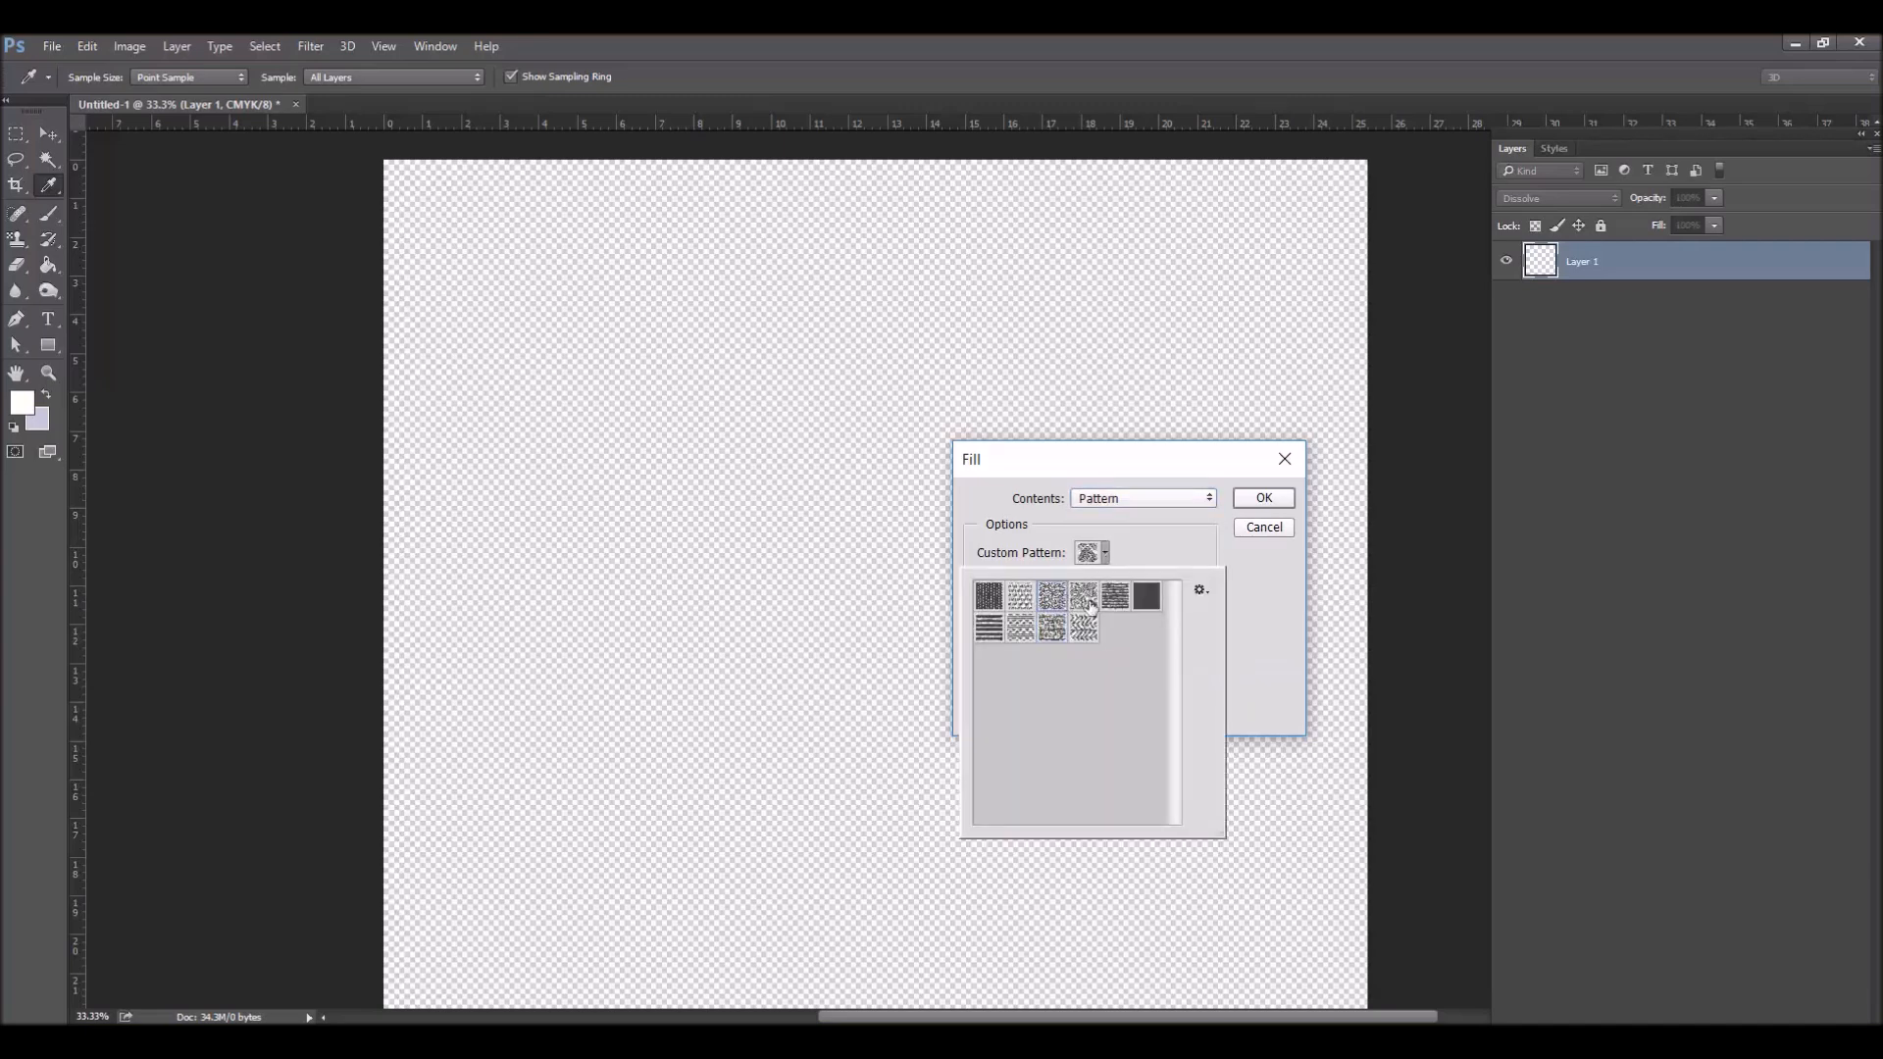
{"action": "left_click", "coordinate": [1181, 538]}
{"action": "left_click", "coordinate": [1264, 498]}
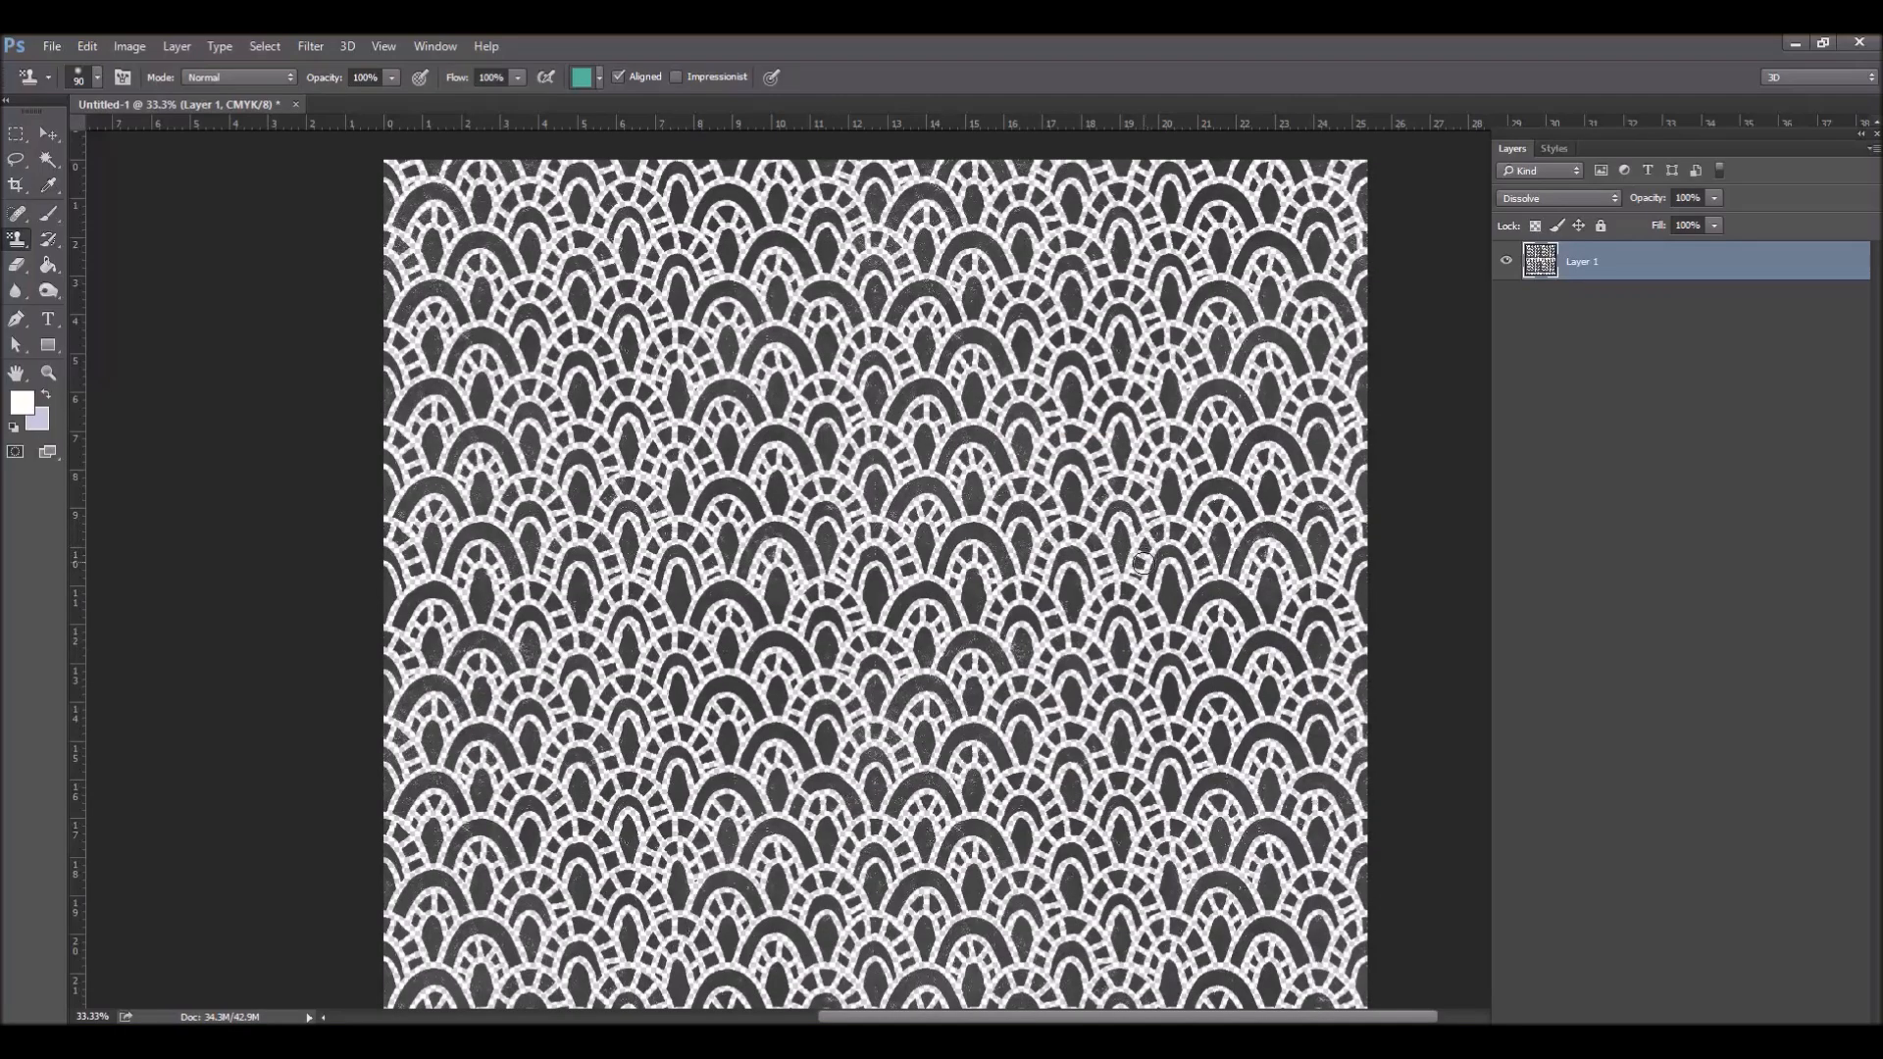
Examine the arch pattern's edges and speckled print texture at 300% up to the canvas's upper edge, and return to the full canvas.
{"action": "scroll", "coordinate": [1148, 579], "scroll_direction": "up", "scroll_amount": 5}
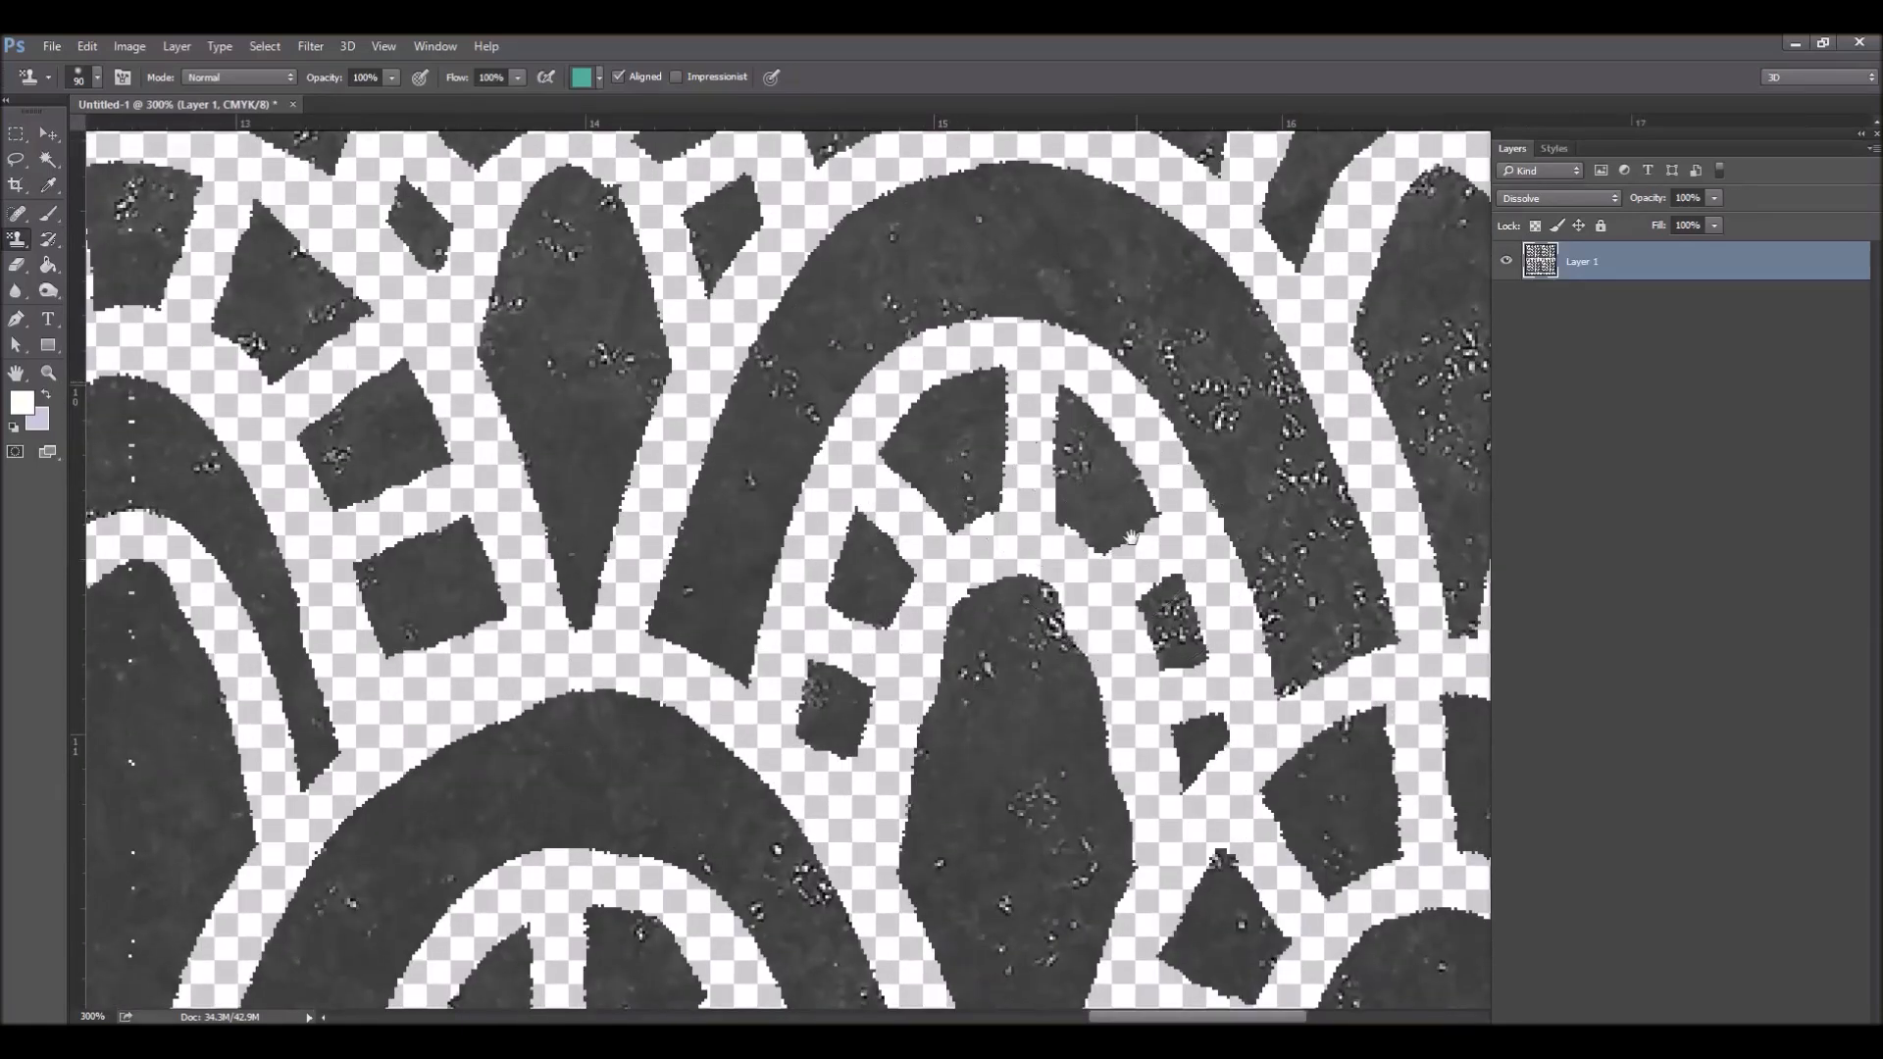
{"action": "left_click_drag", "start_coordinate": [1099, 196], "coordinate": [1085, 442]}
{"action": "left_click_drag", "start_coordinate": [692, 197], "coordinate": [706, 506]}
{"action": "left_click_drag", "start_coordinate": [659, 241], "coordinate": [715, 656]}
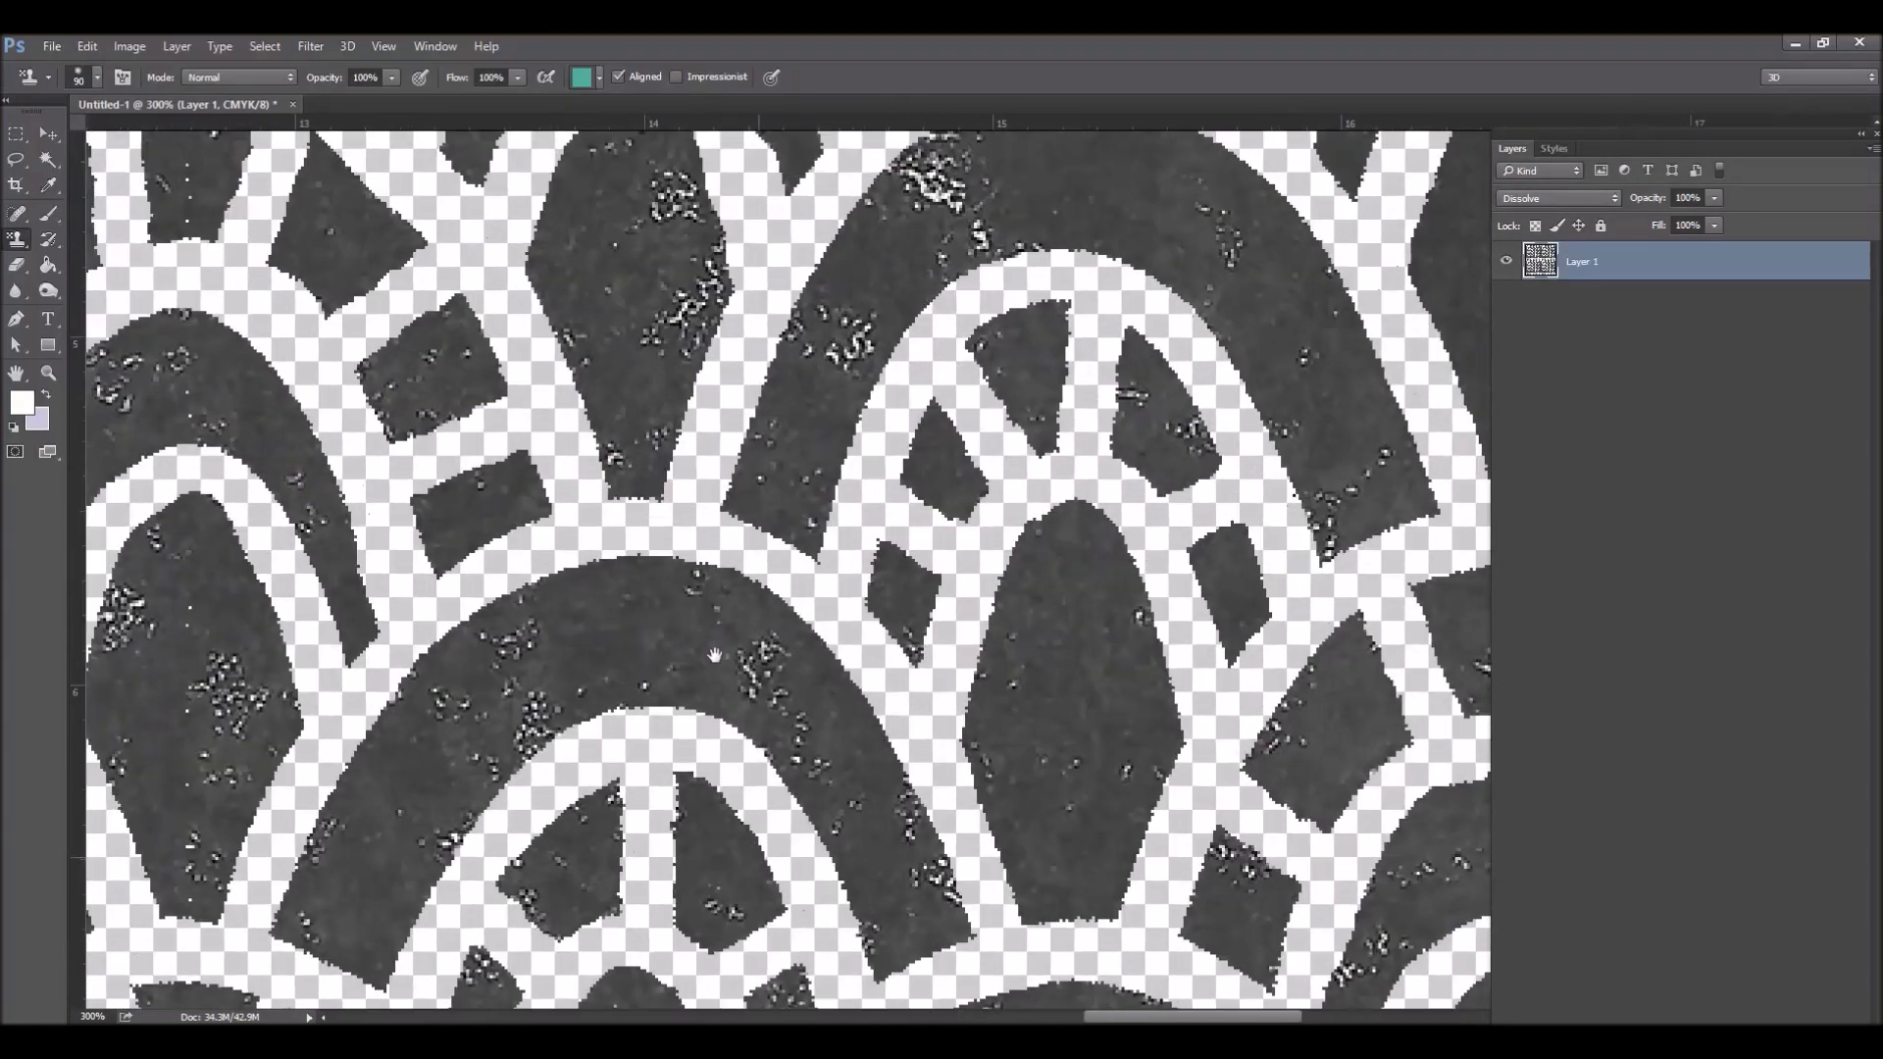
{"action": "left_click_drag", "start_coordinate": [679, 299], "coordinate": [761, 710]}
{"action": "left_click_drag", "start_coordinate": [708, 197], "coordinate": [769, 608]}
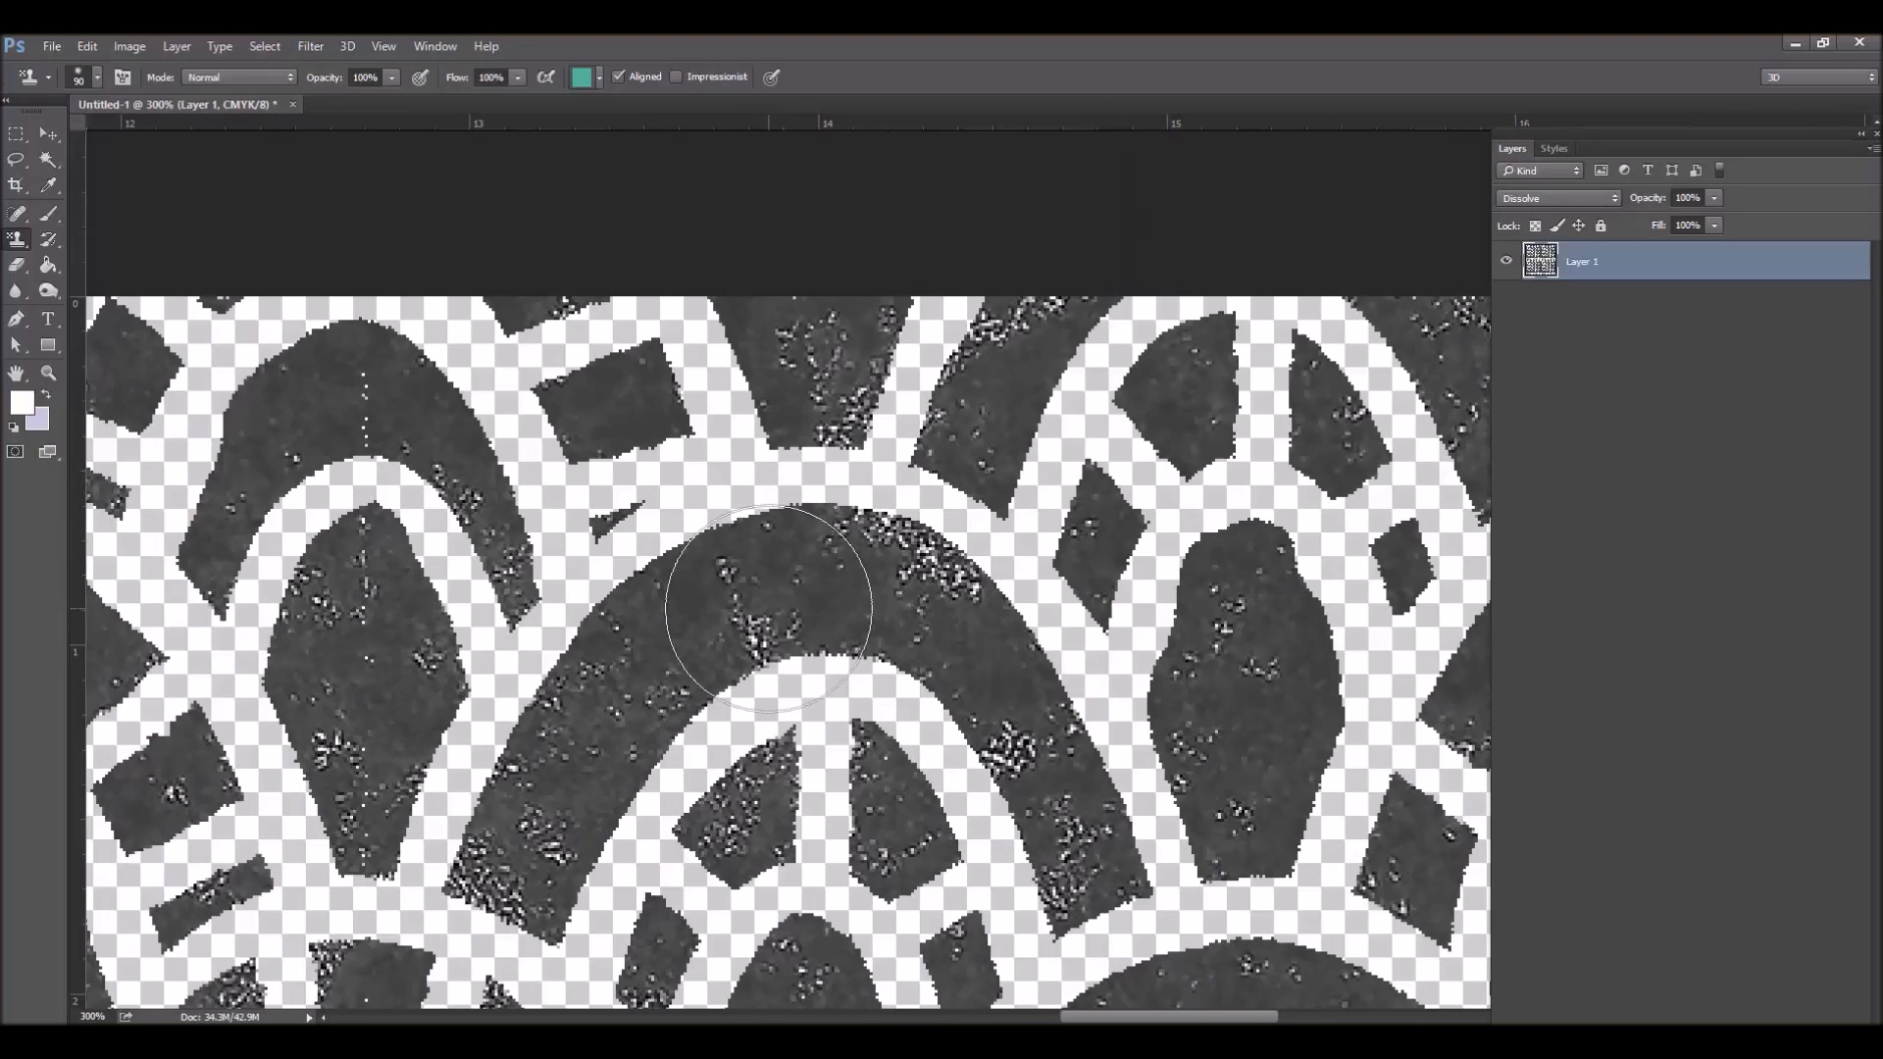
{"action": "key", "text": "ctrl+0"}
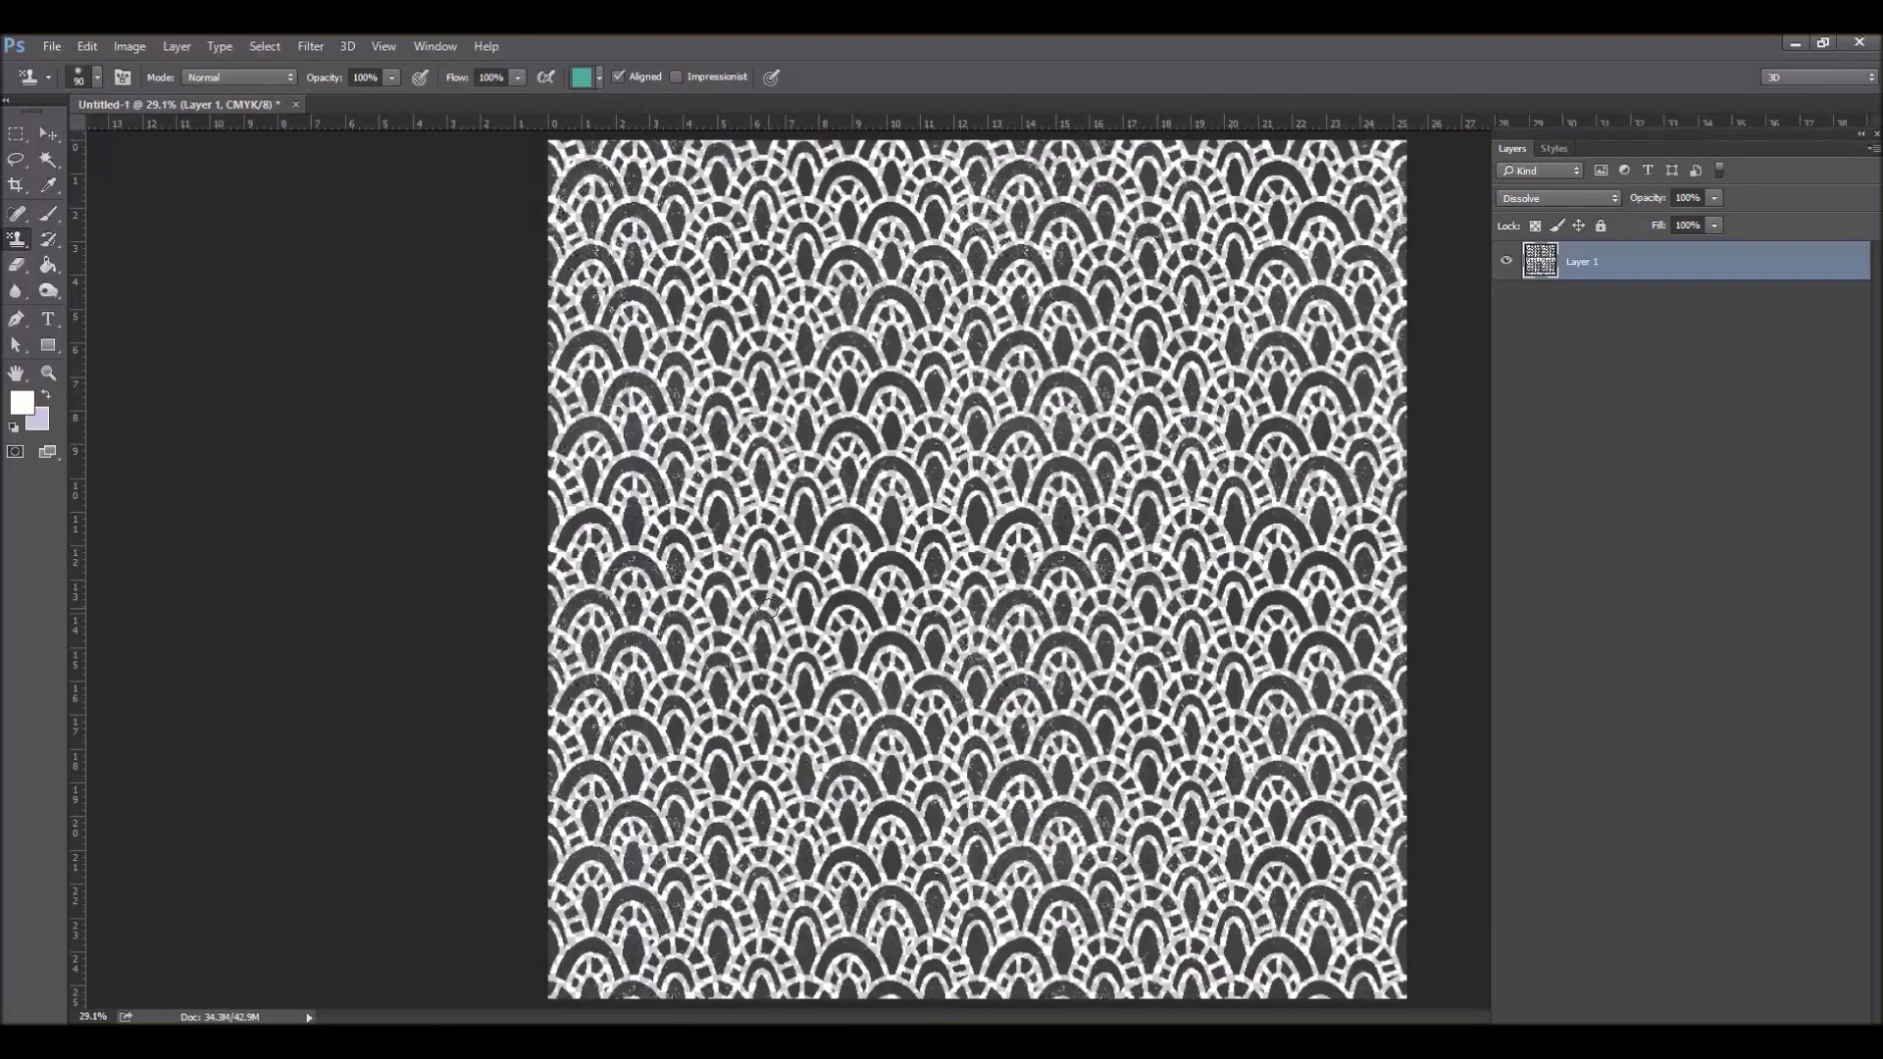